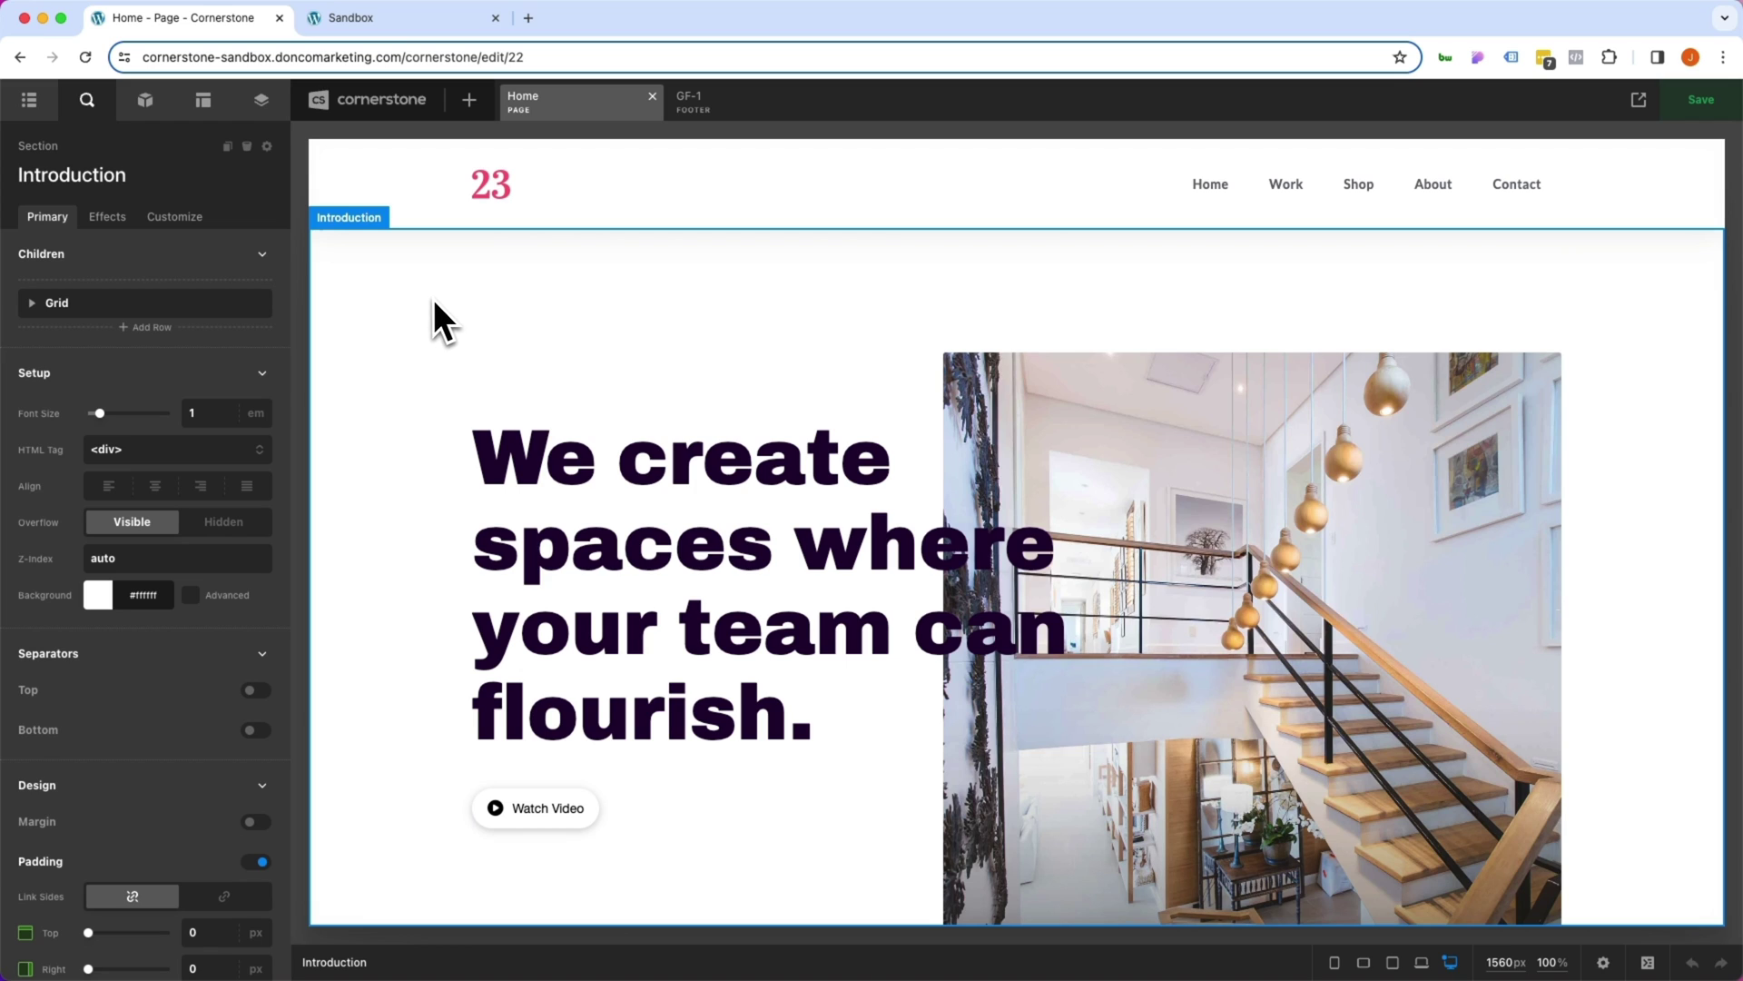
Add a new Section 2 below Introduction and insert an empty Div into it.
click(29, 102)
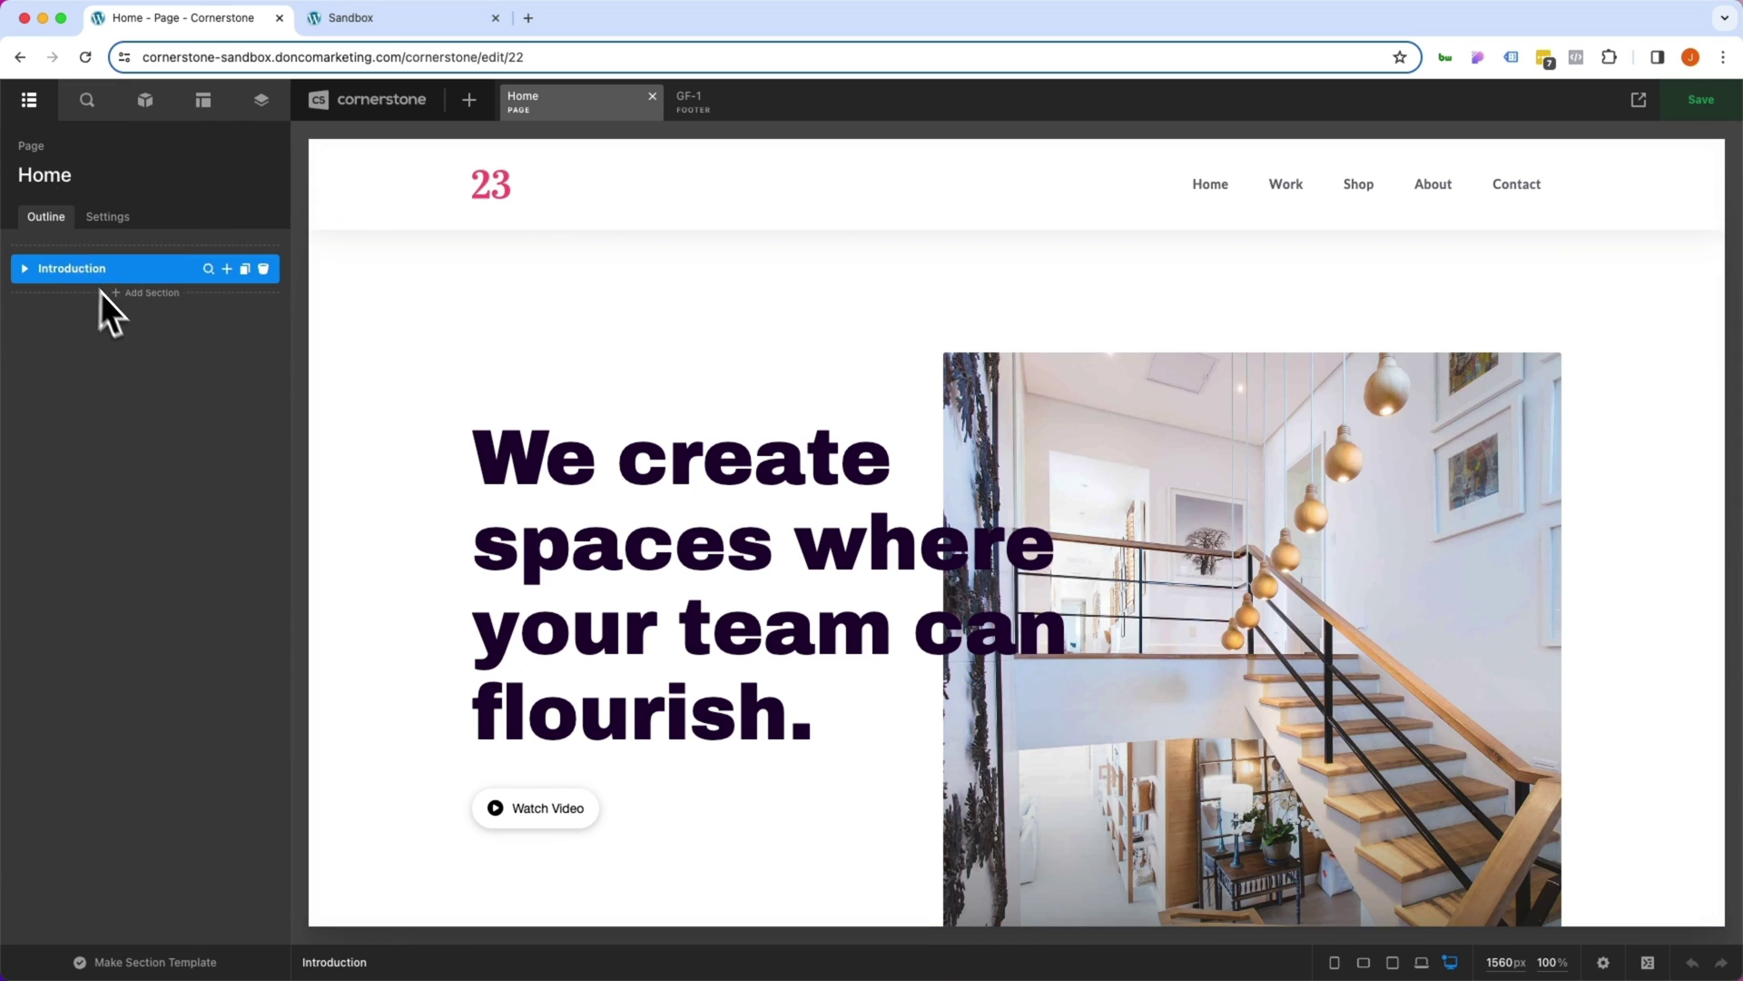
click(132, 292)
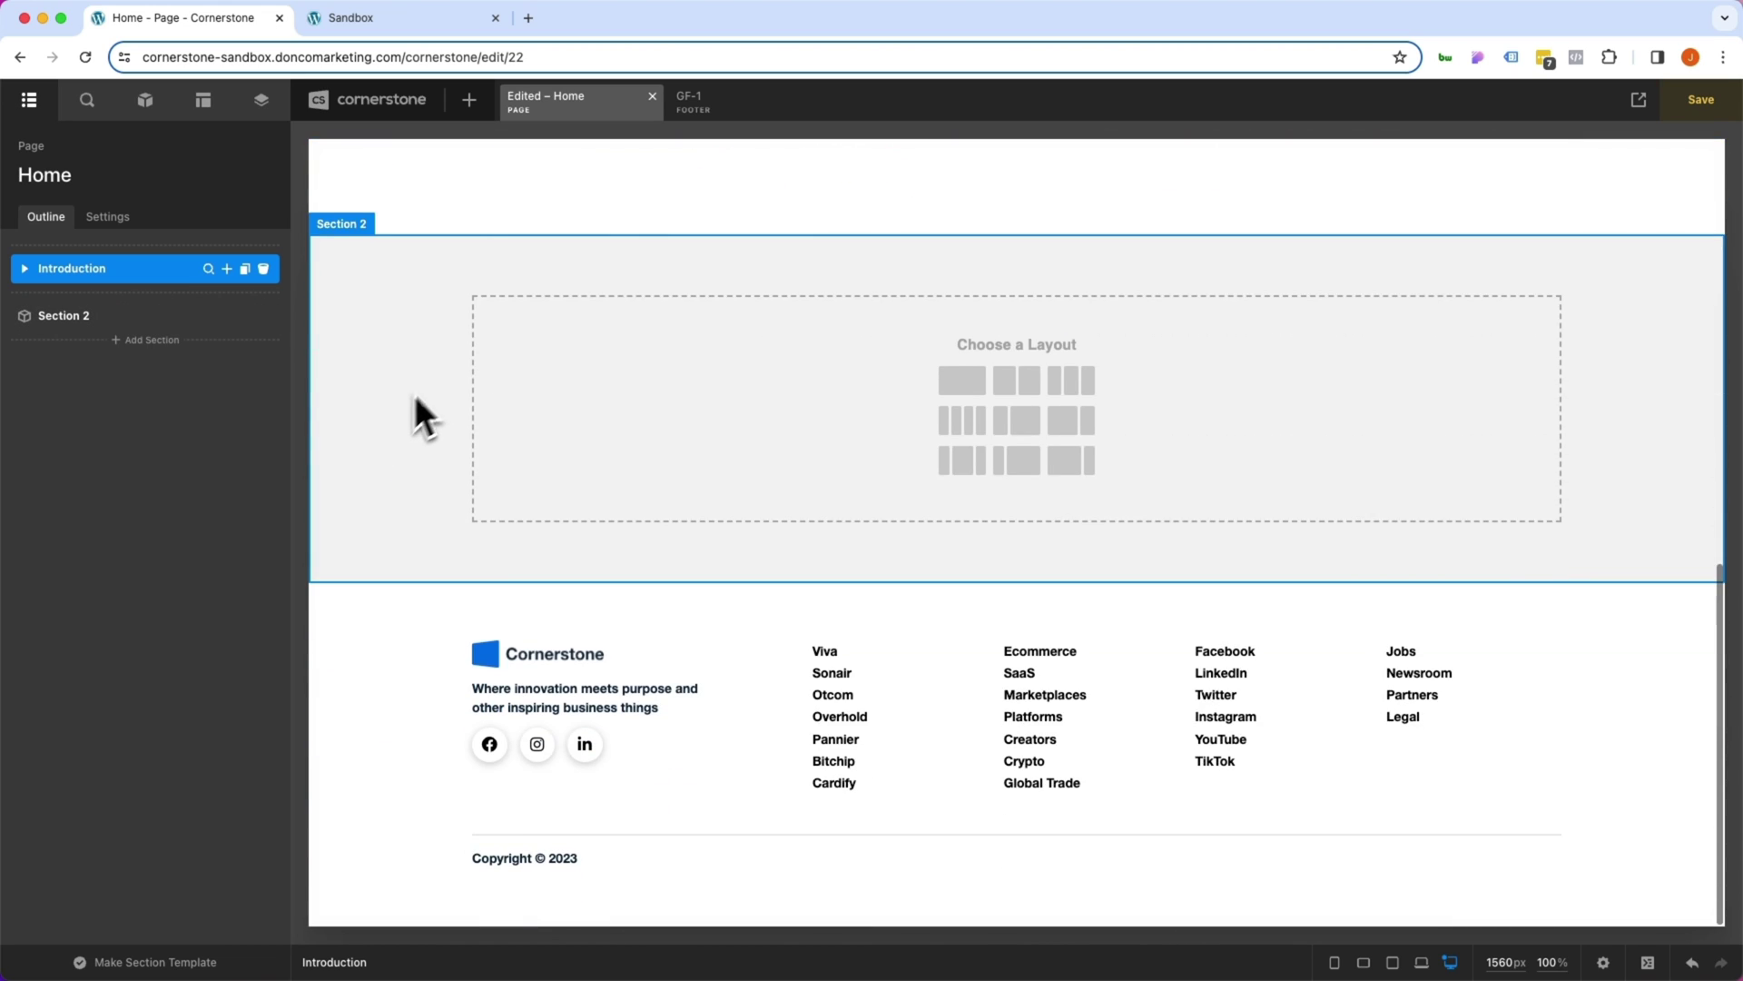
click(395, 454)
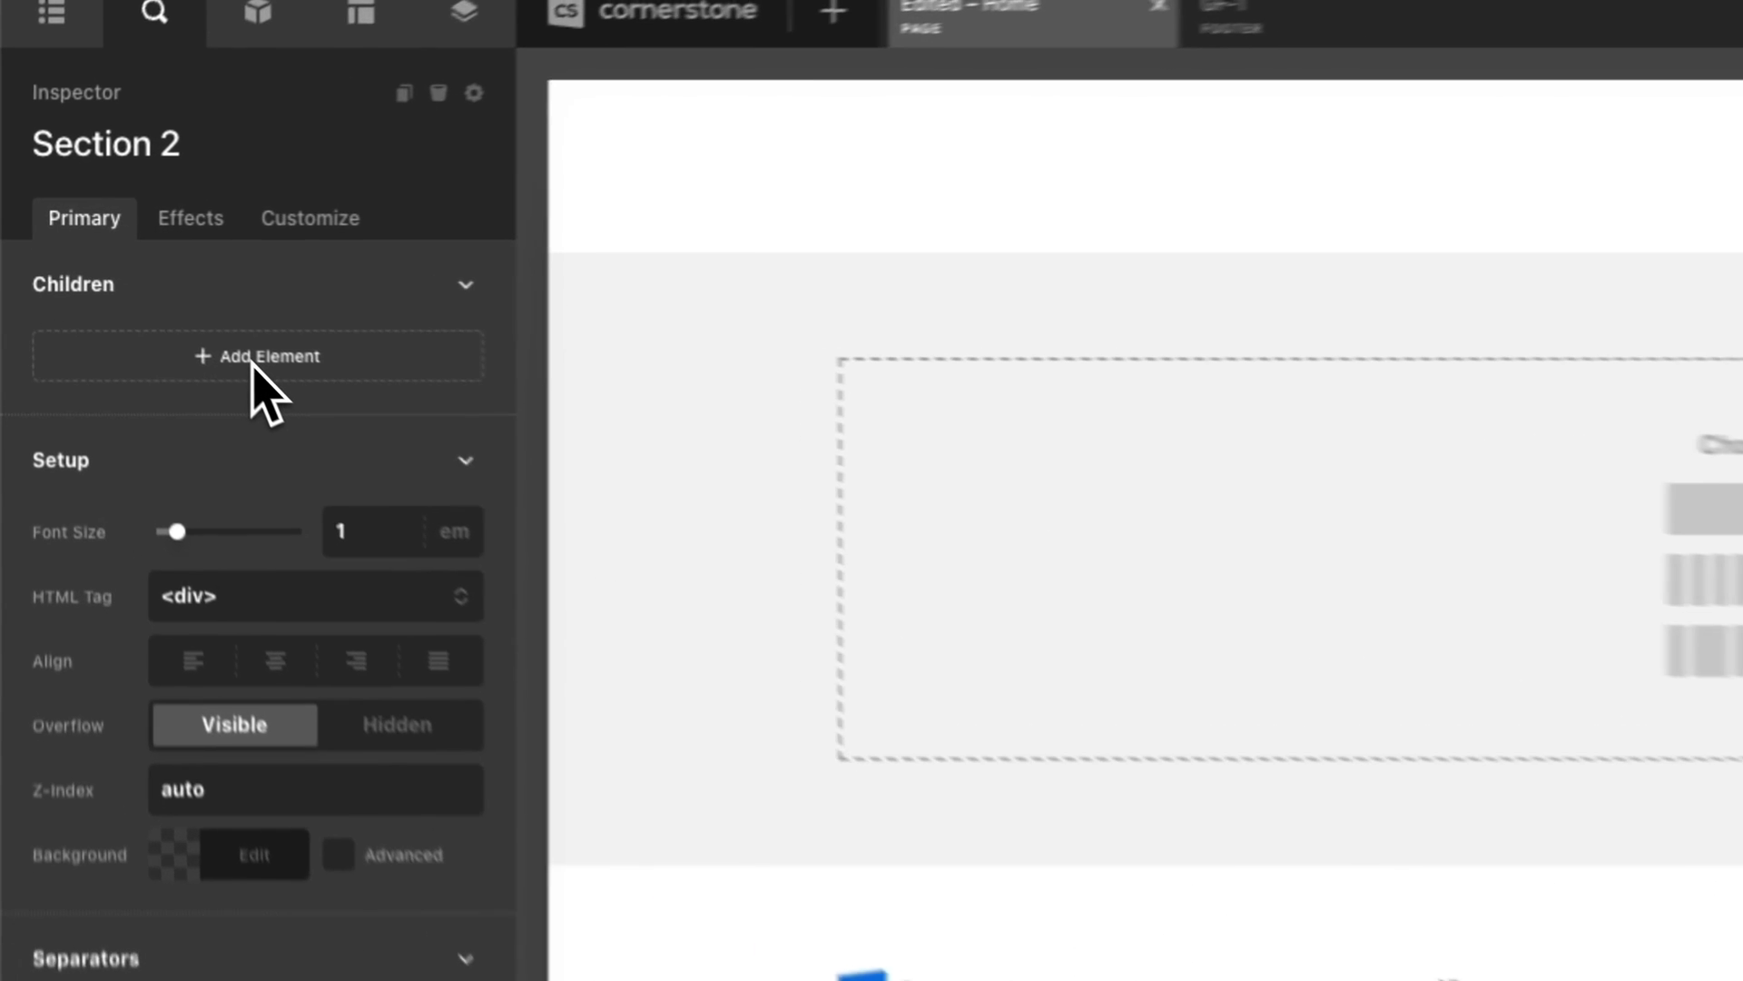
click(144, 300)
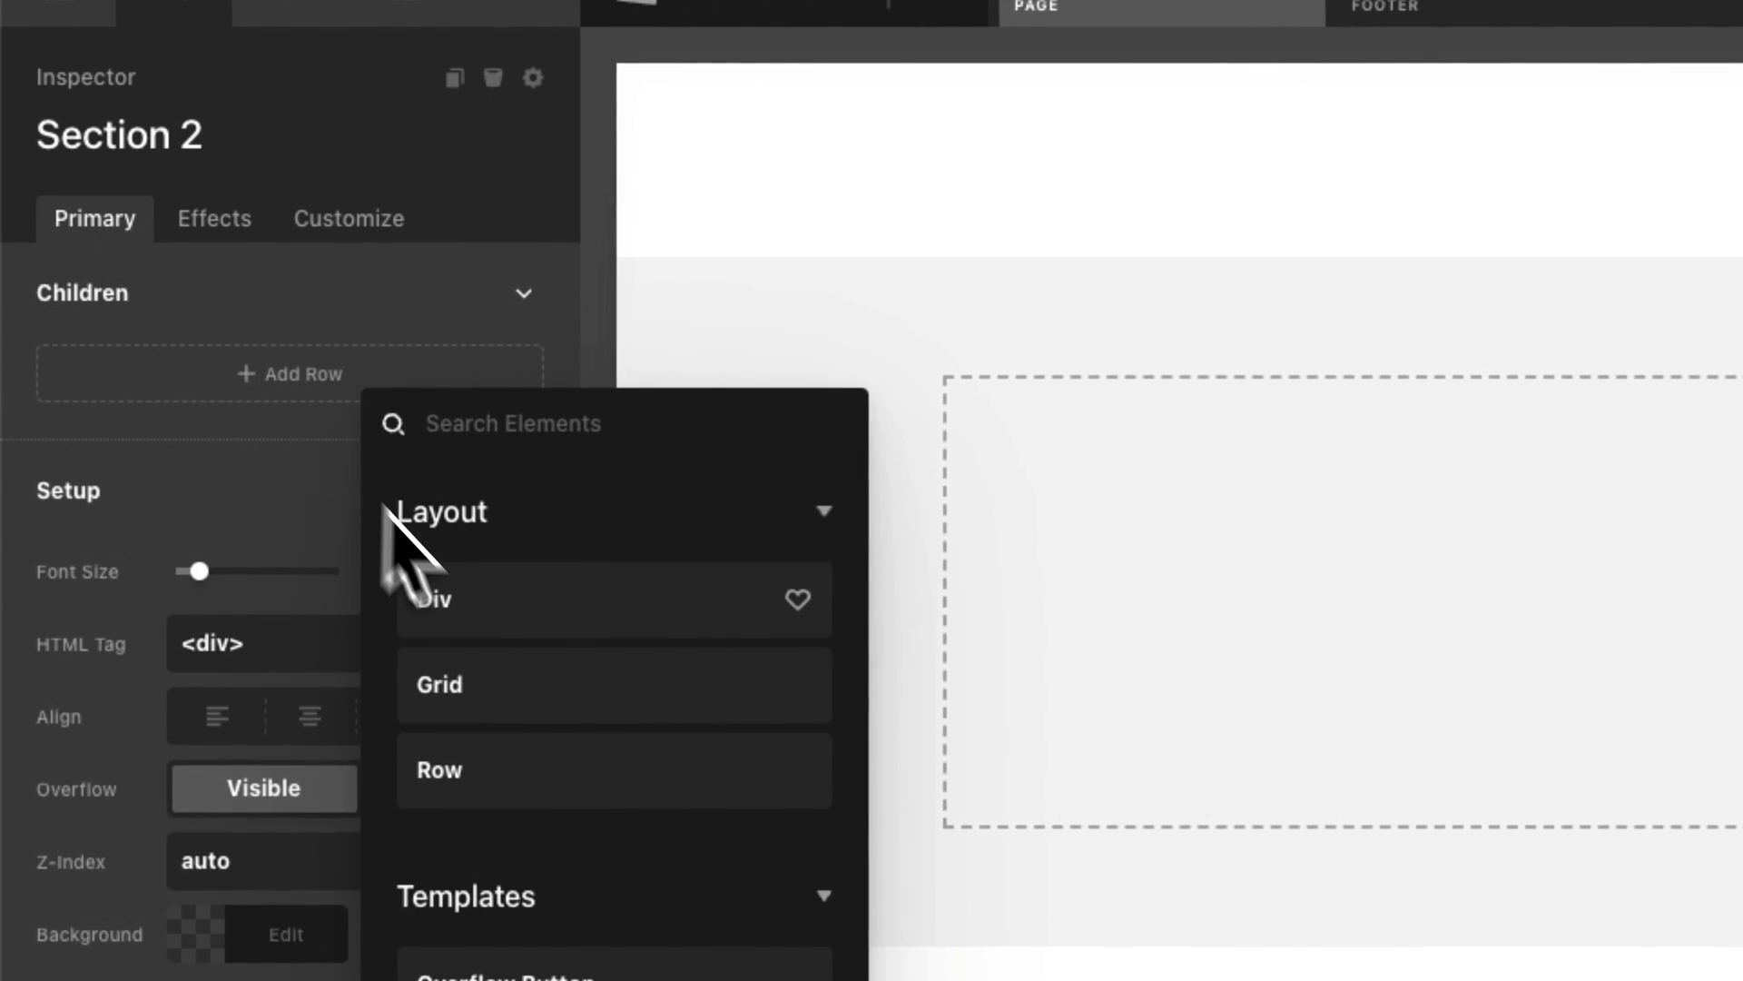
click(434, 599)
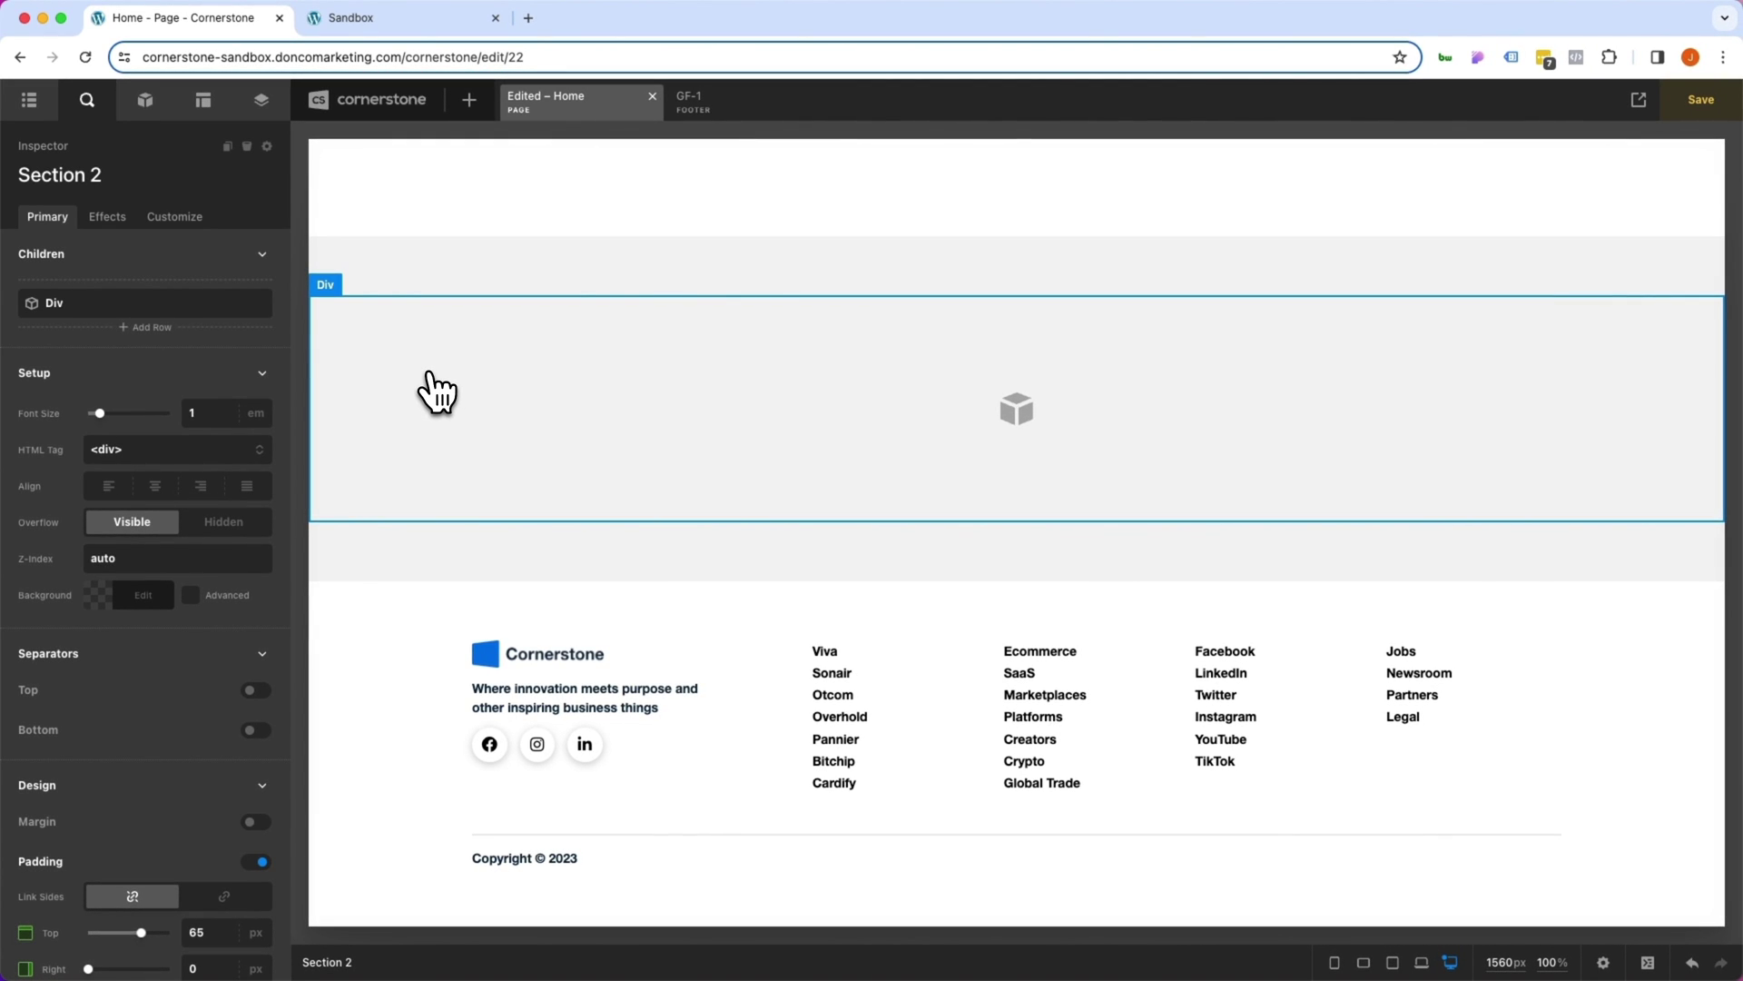
Rename the Div to 'Aspect Ratio Base' and set its X and Y overflow to Hidden.
click(438, 392)
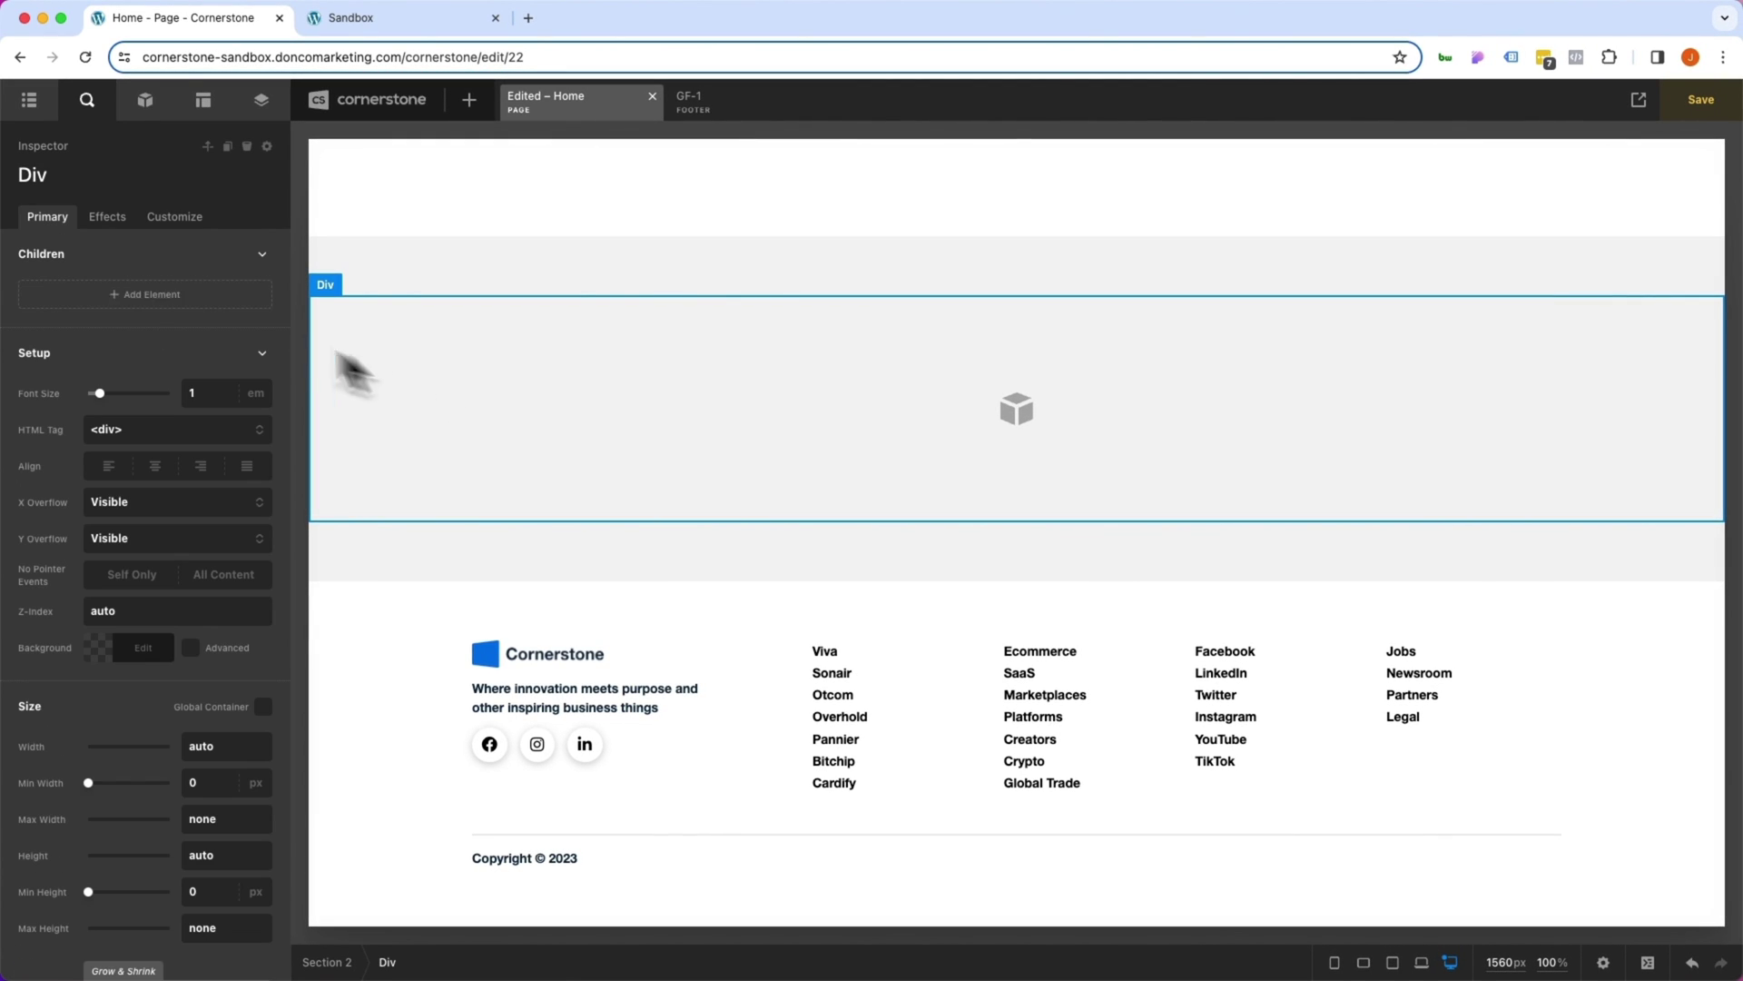
double_click(37, 175)
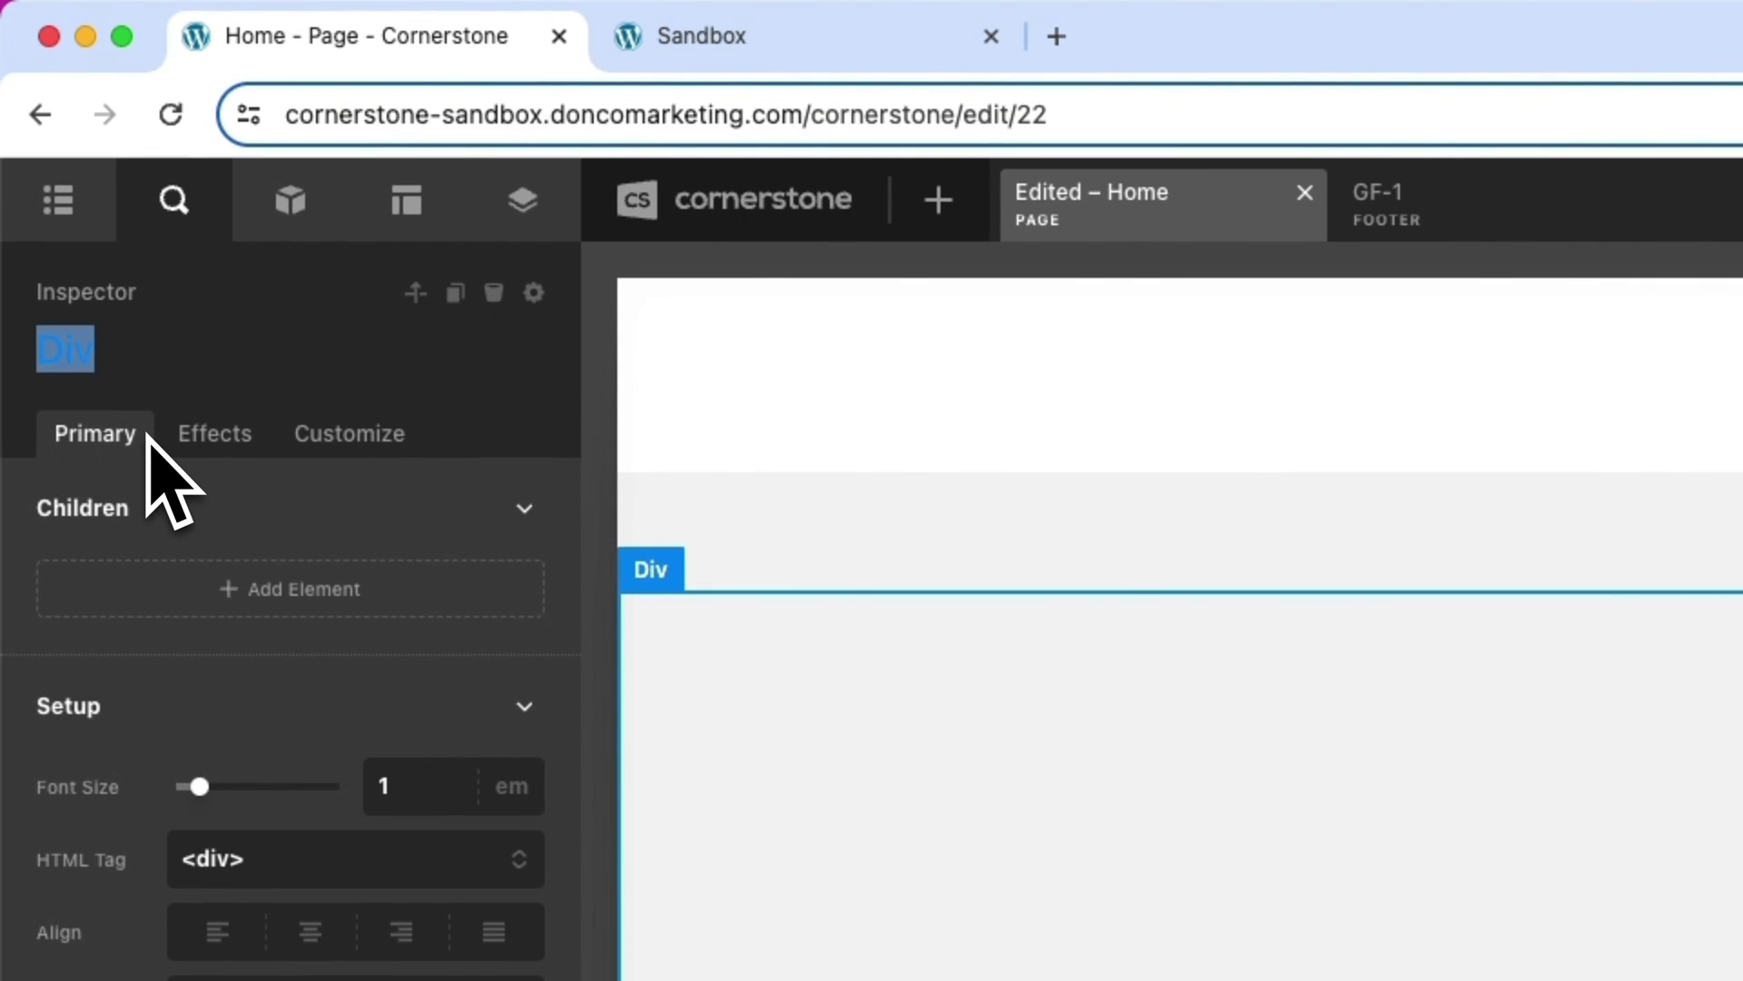
text(Aspect Ratio)
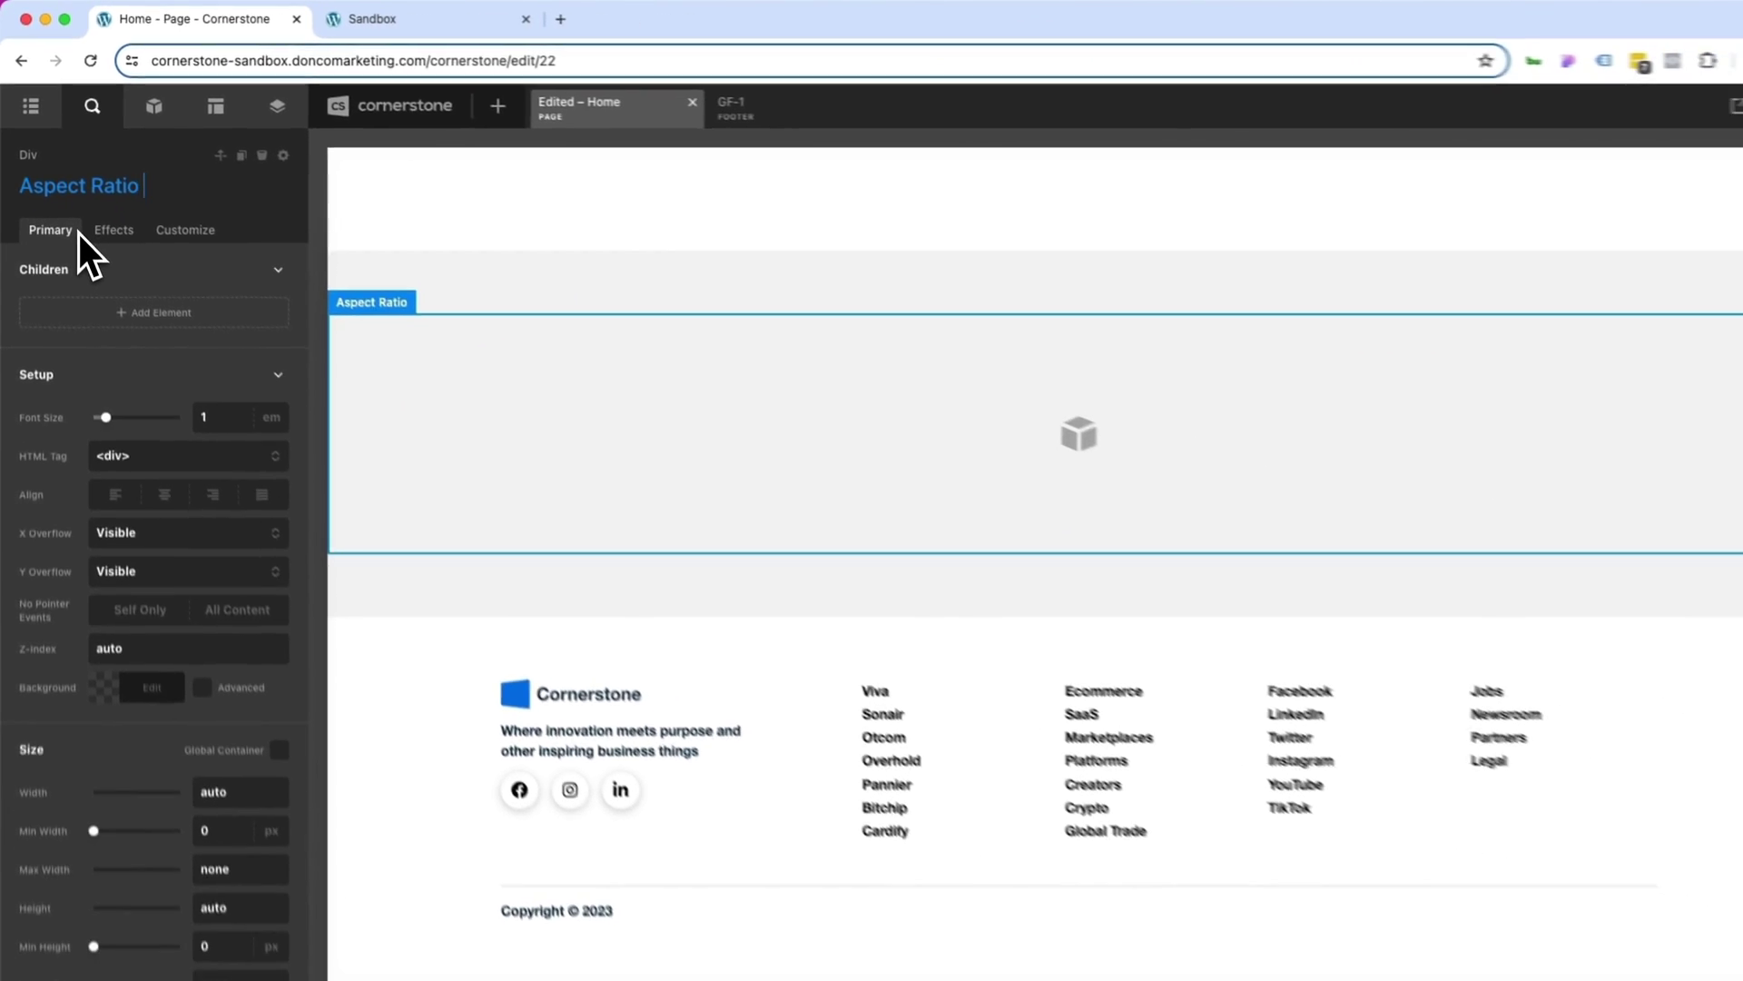
text( Base)
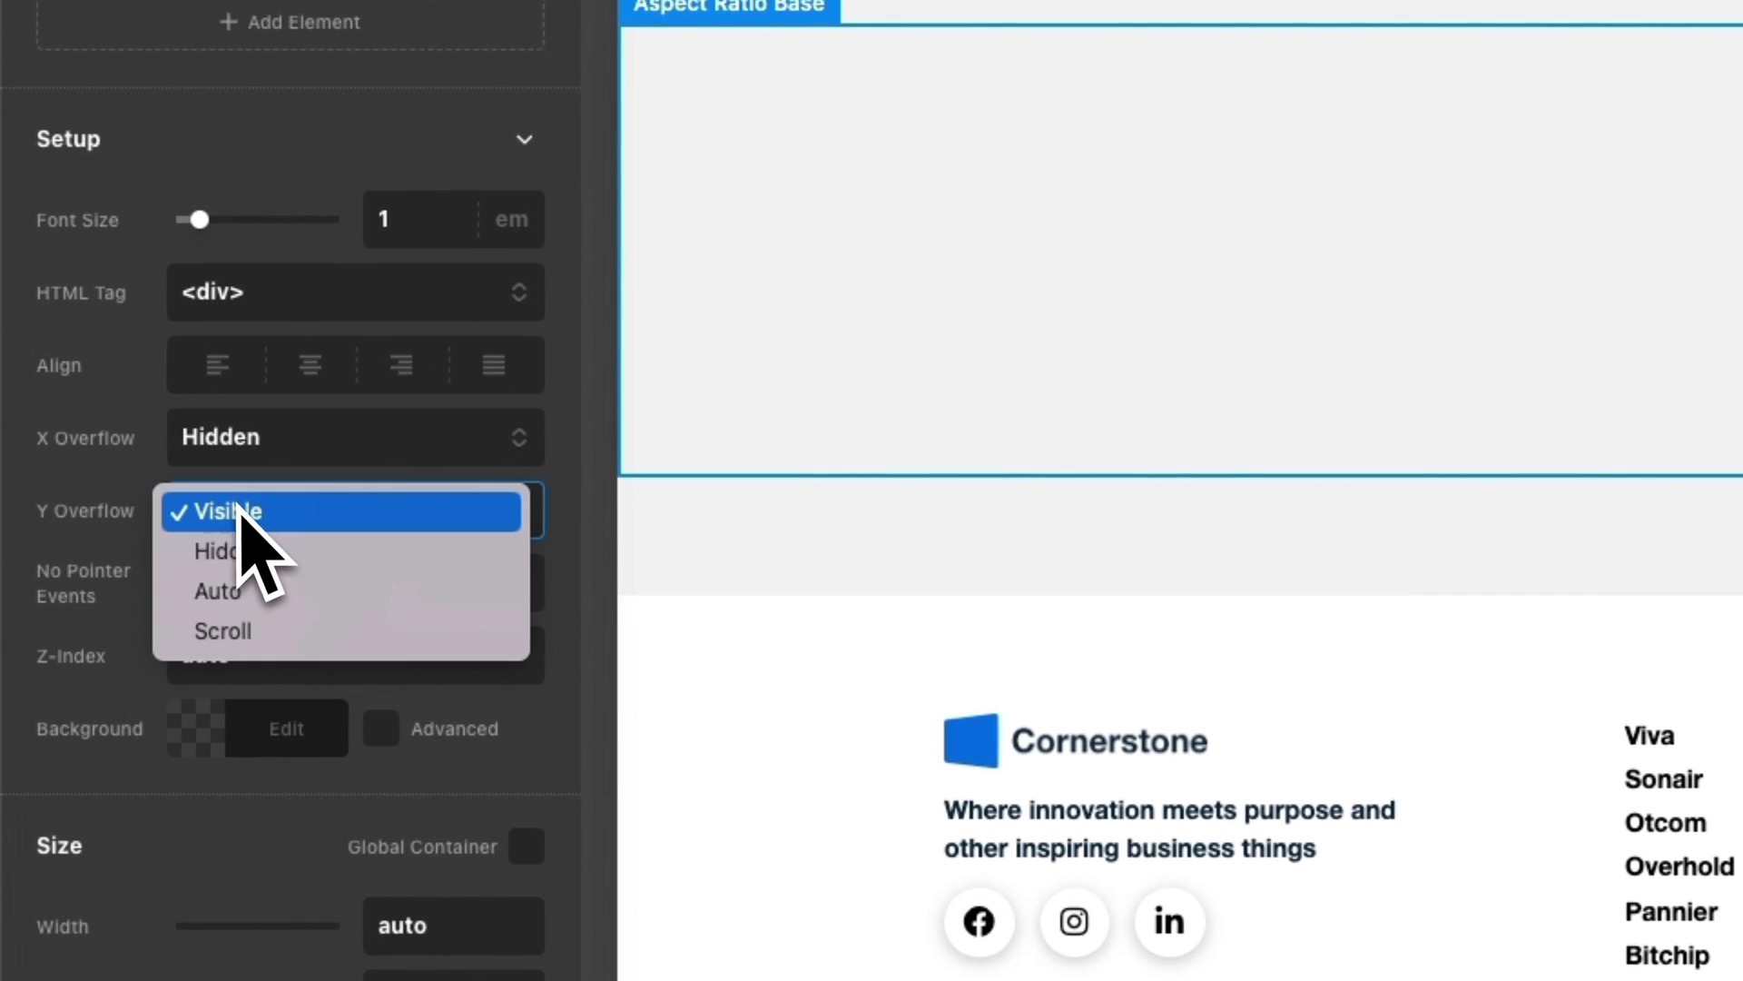
click(238, 550)
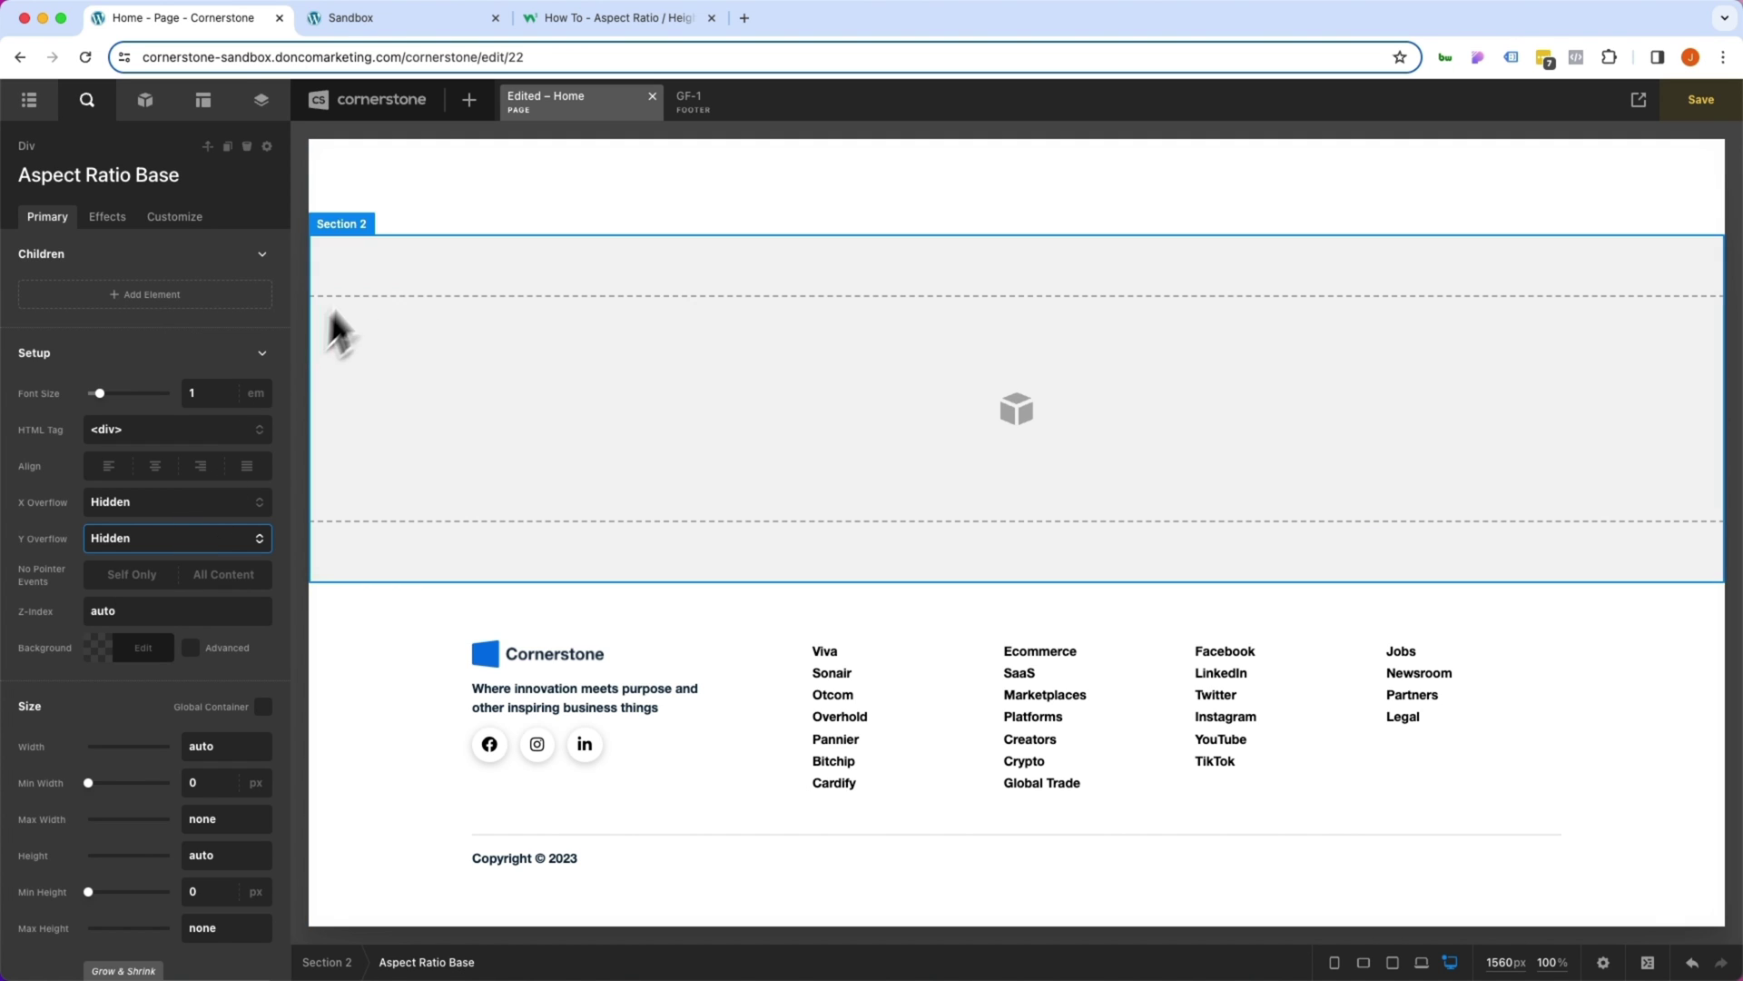
On W3Schools, highlight the 16:9 (56.25%), 4:3 and 3:2 (66.66%) padding-top values.
click(627, 20)
scroll(507, 405, up, 2)
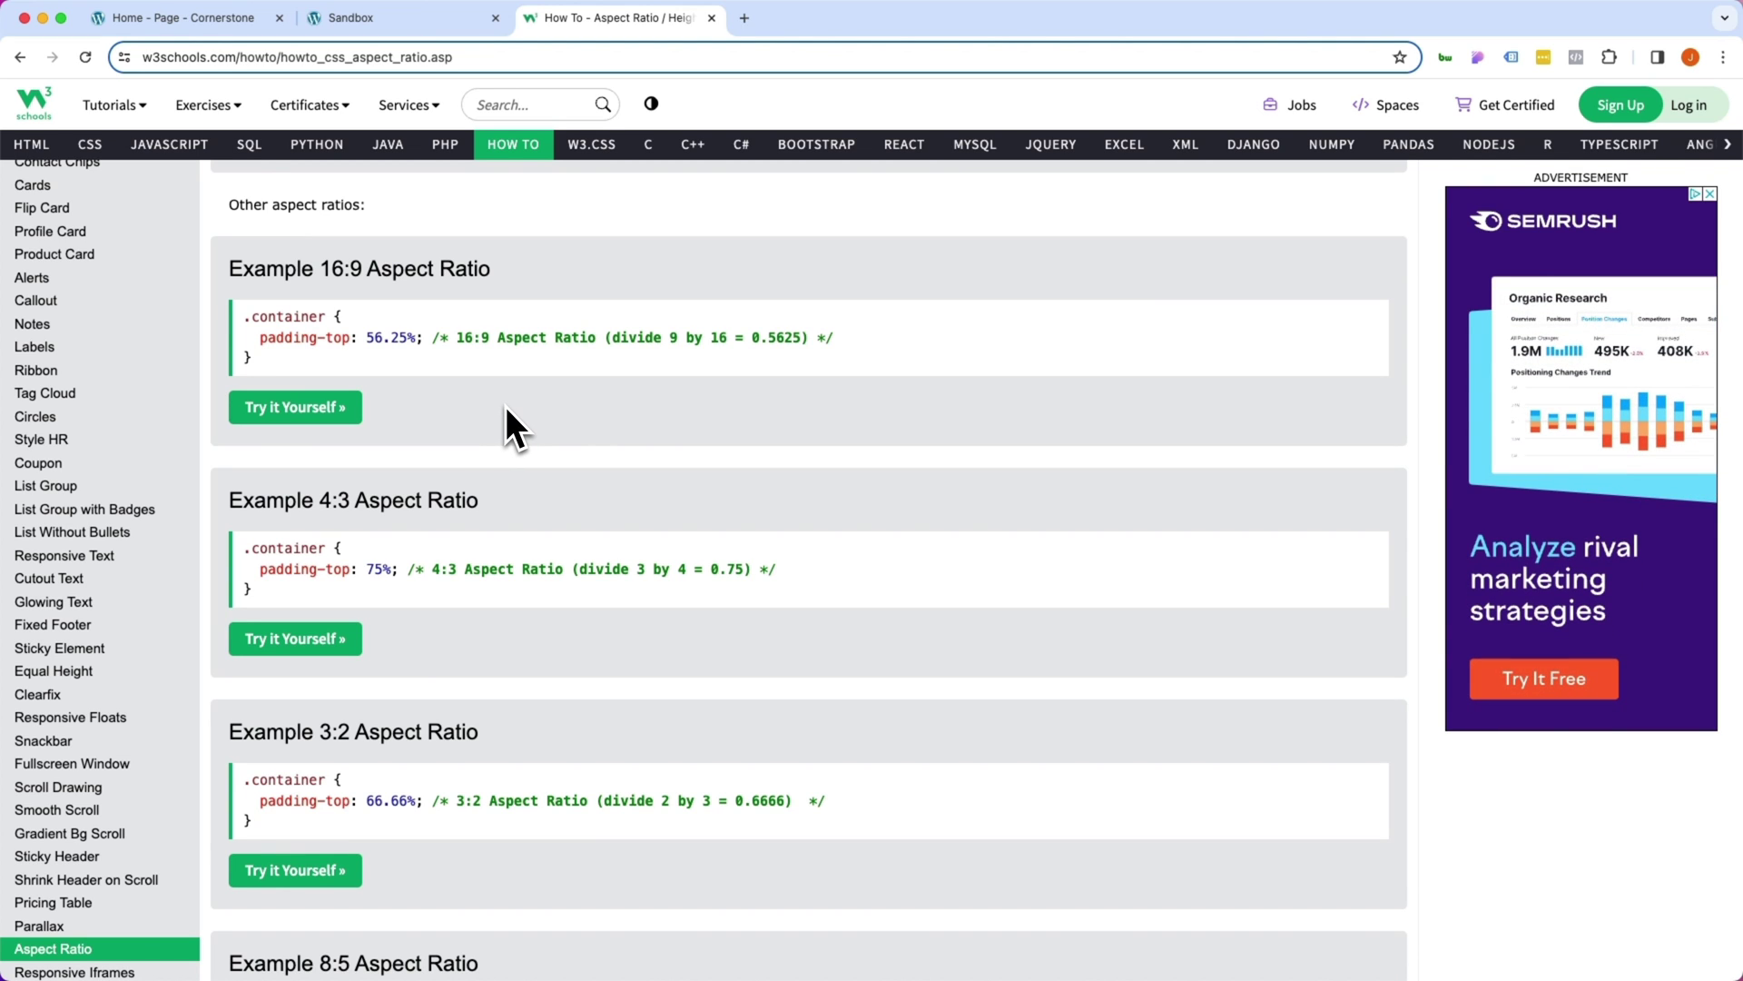
drag(319, 269, 372, 270)
drag(367, 337, 413, 338)
drag(298, 500, 393, 501)
click(375, 544)
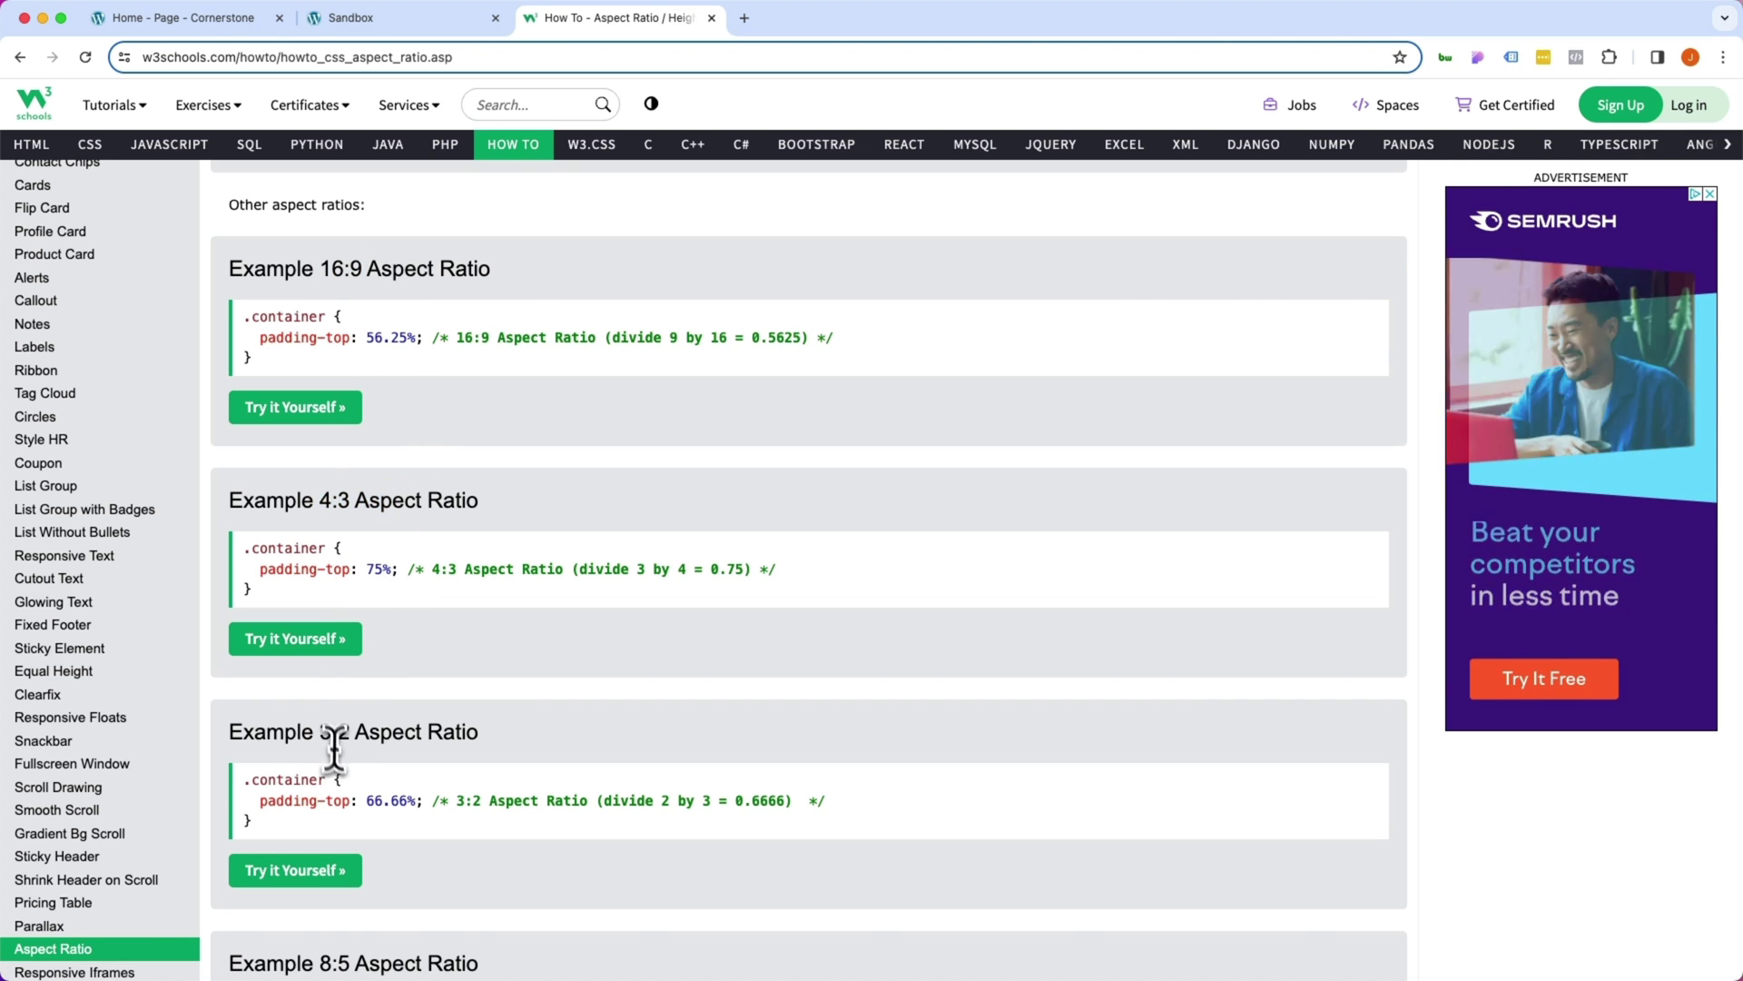
double_click(368, 801)
click(350, 17)
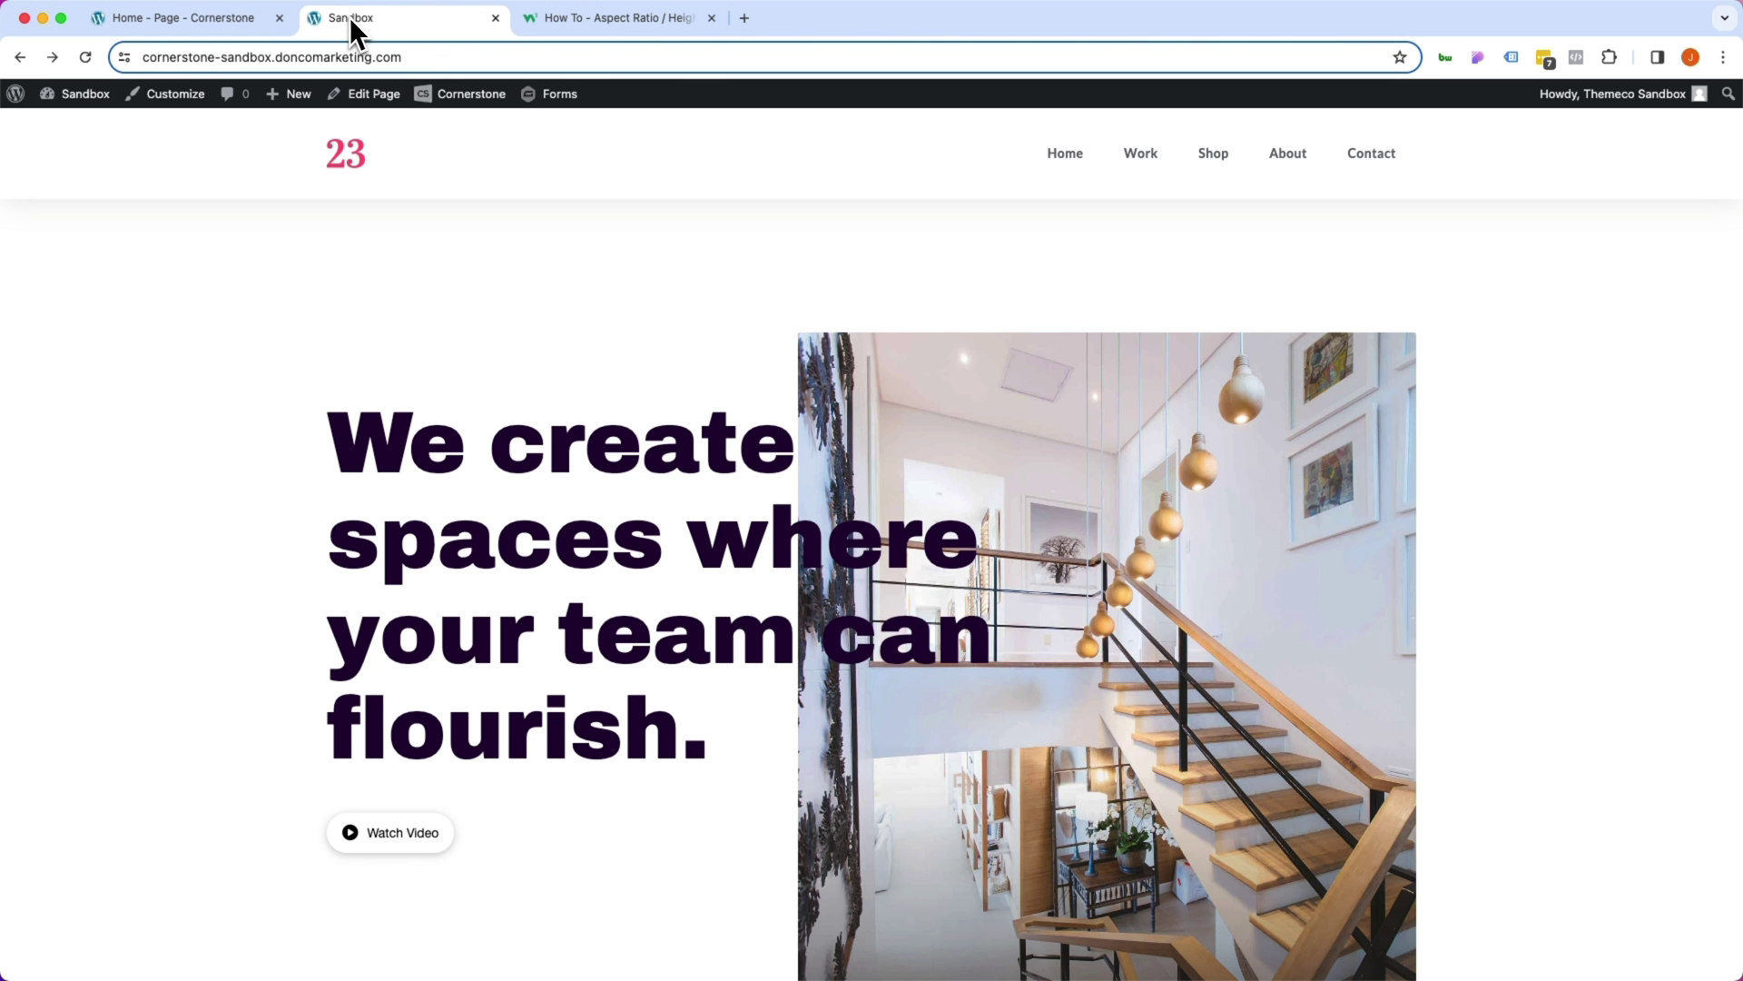
Enable padding on Aspect Ratio Base and set its top padding to 56.25%.
click(258, 17)
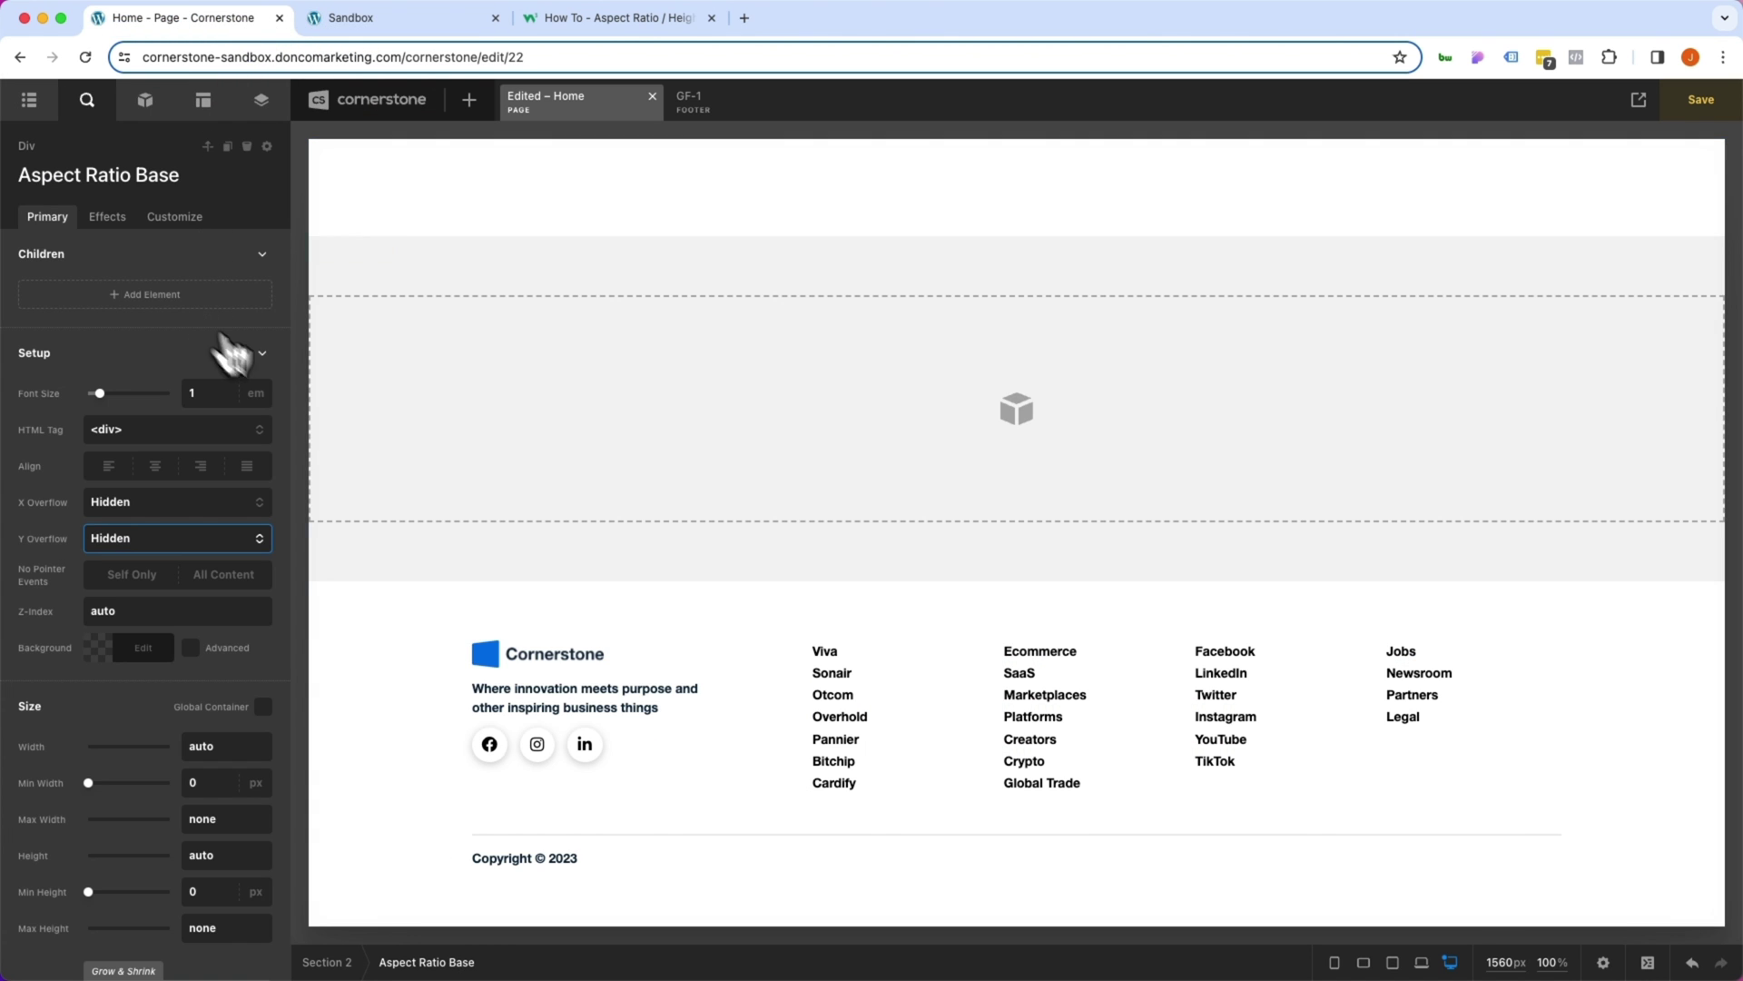
scroll(214, 374, down, 10)
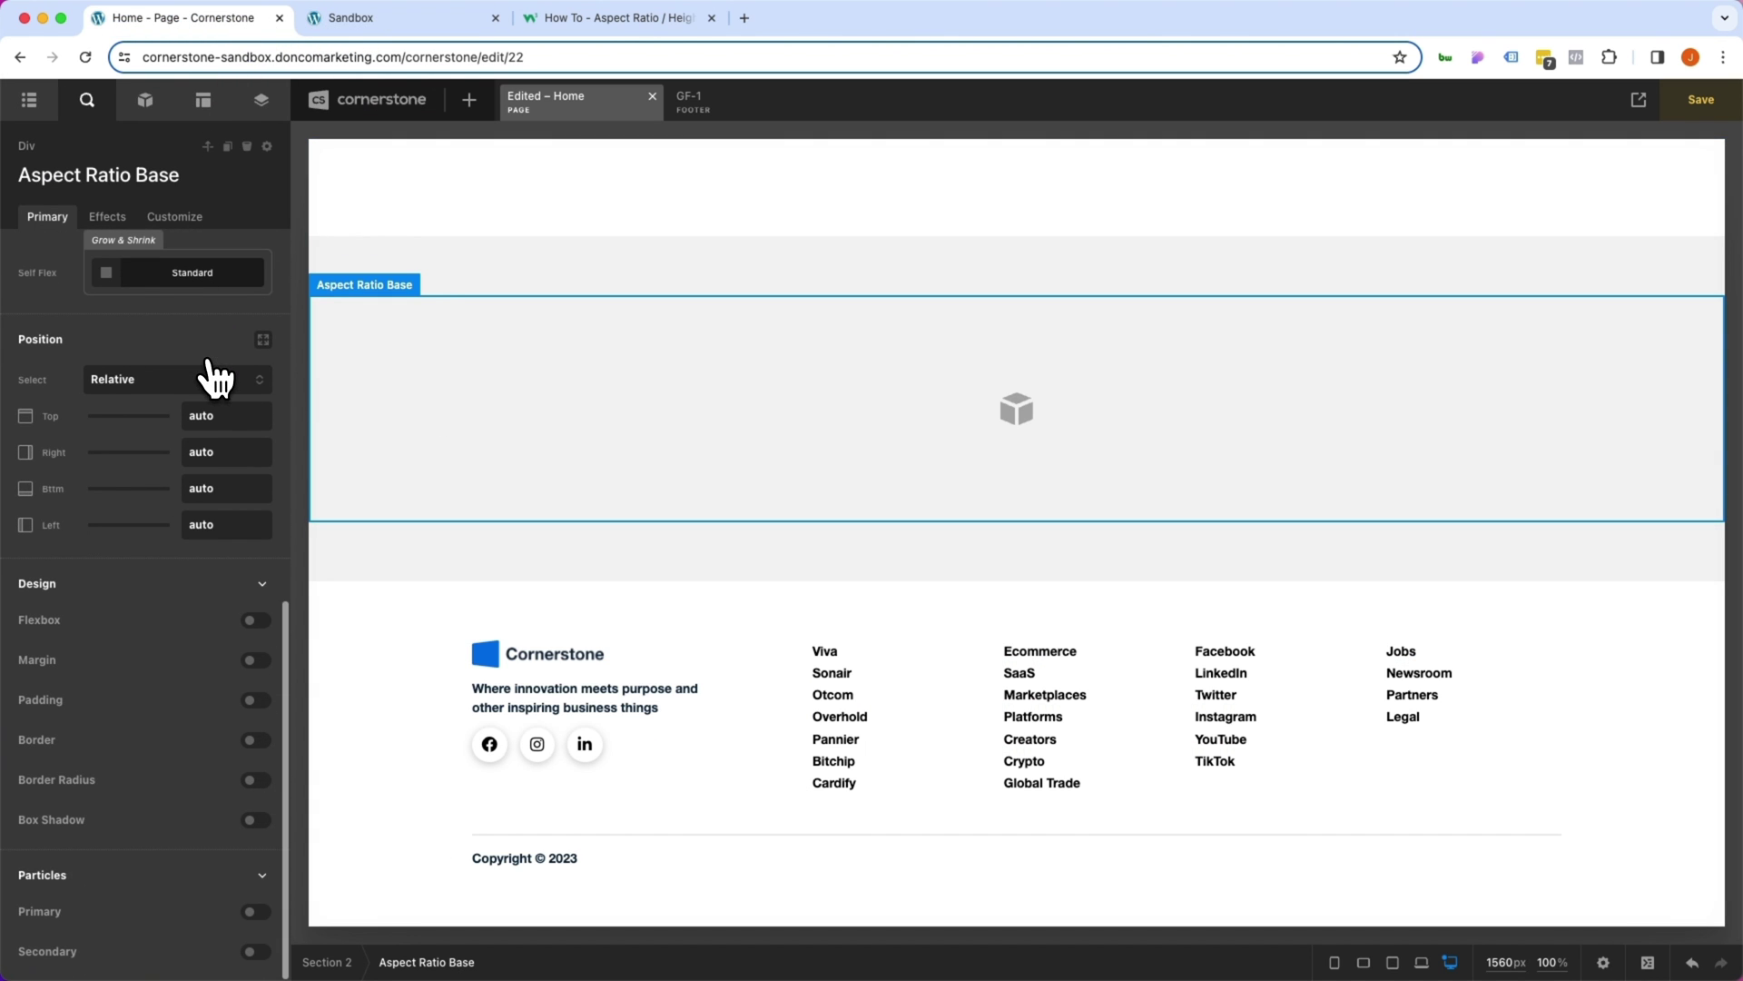
click(254, 700)
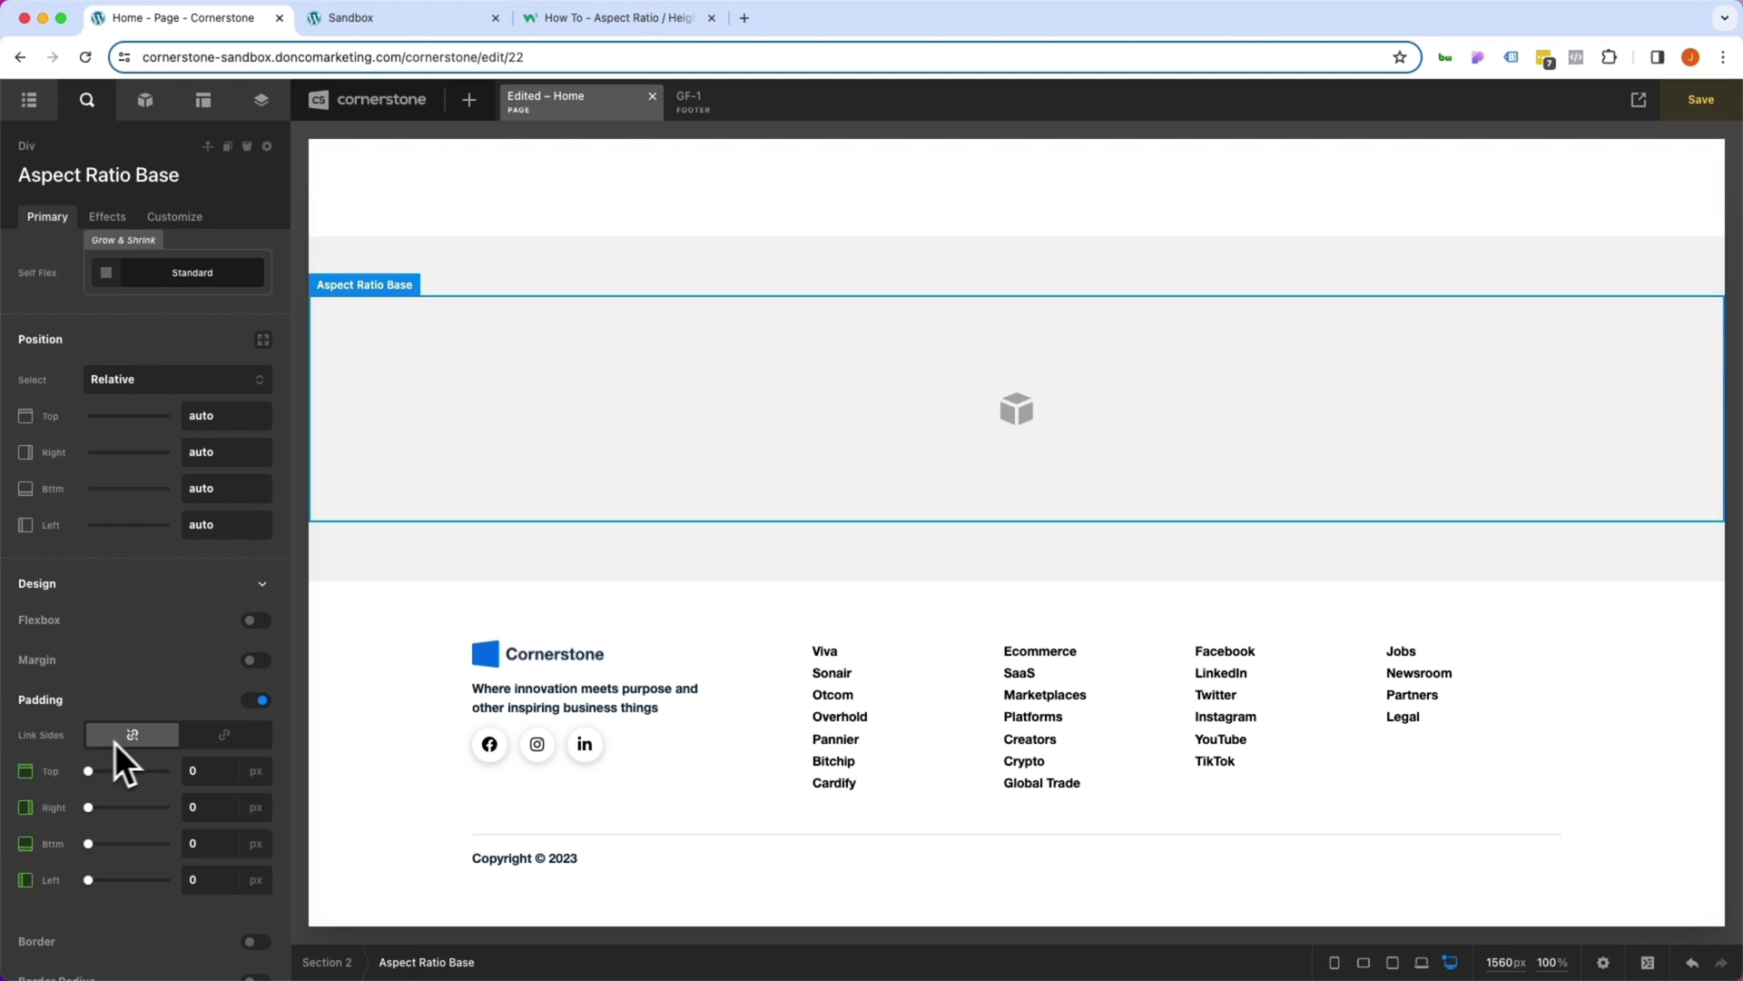
click(214, 770)
text(56.25%)
key(Return)
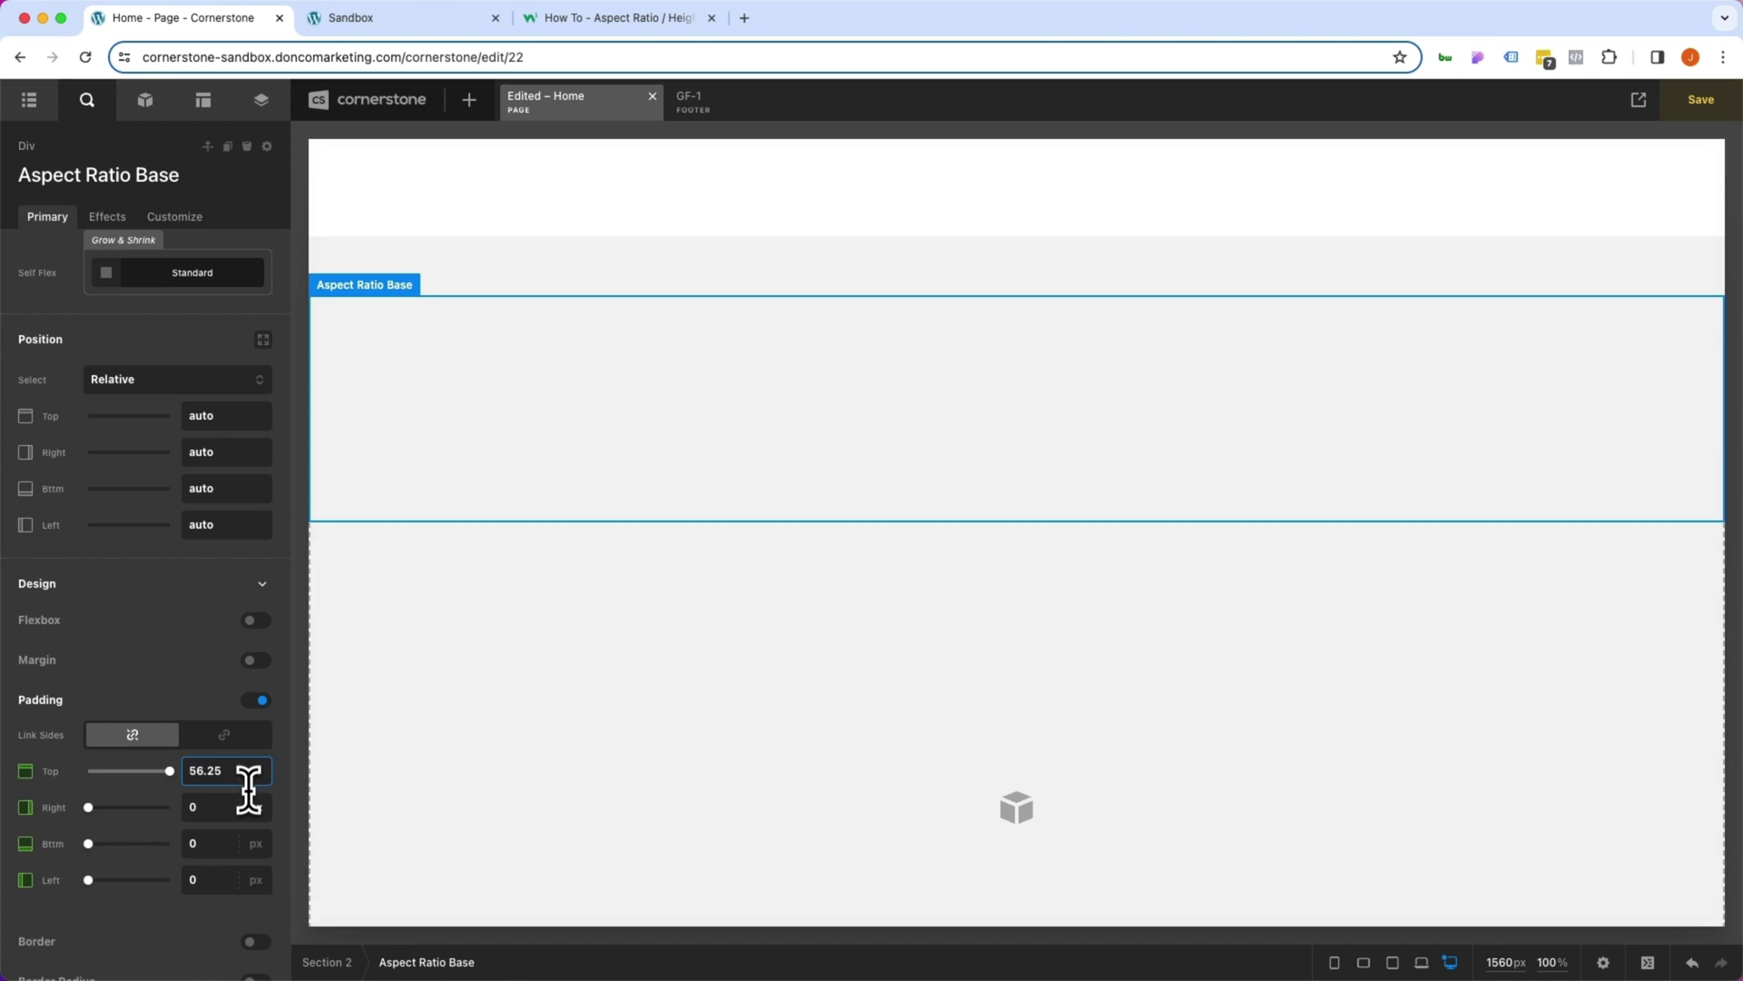
scroll(177, 514, up, 8)
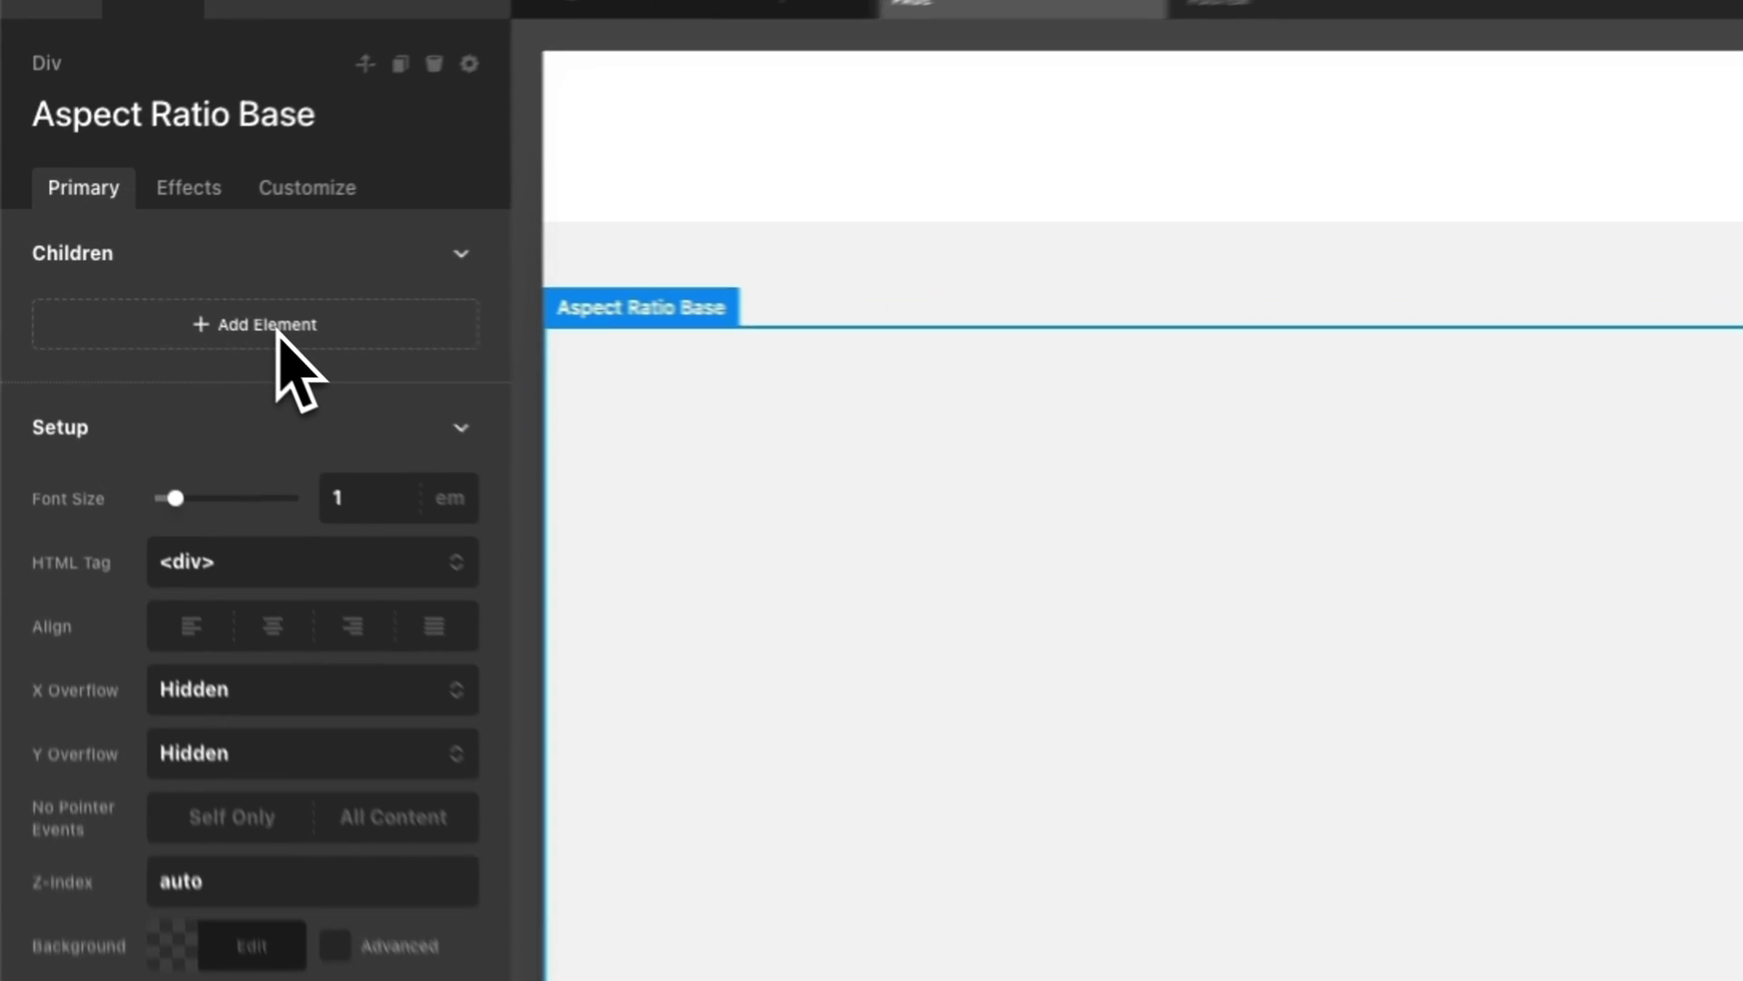
Add an inner Div inside Aspect Ratio Base and select it.
click(158, 296)
click(467, 559)
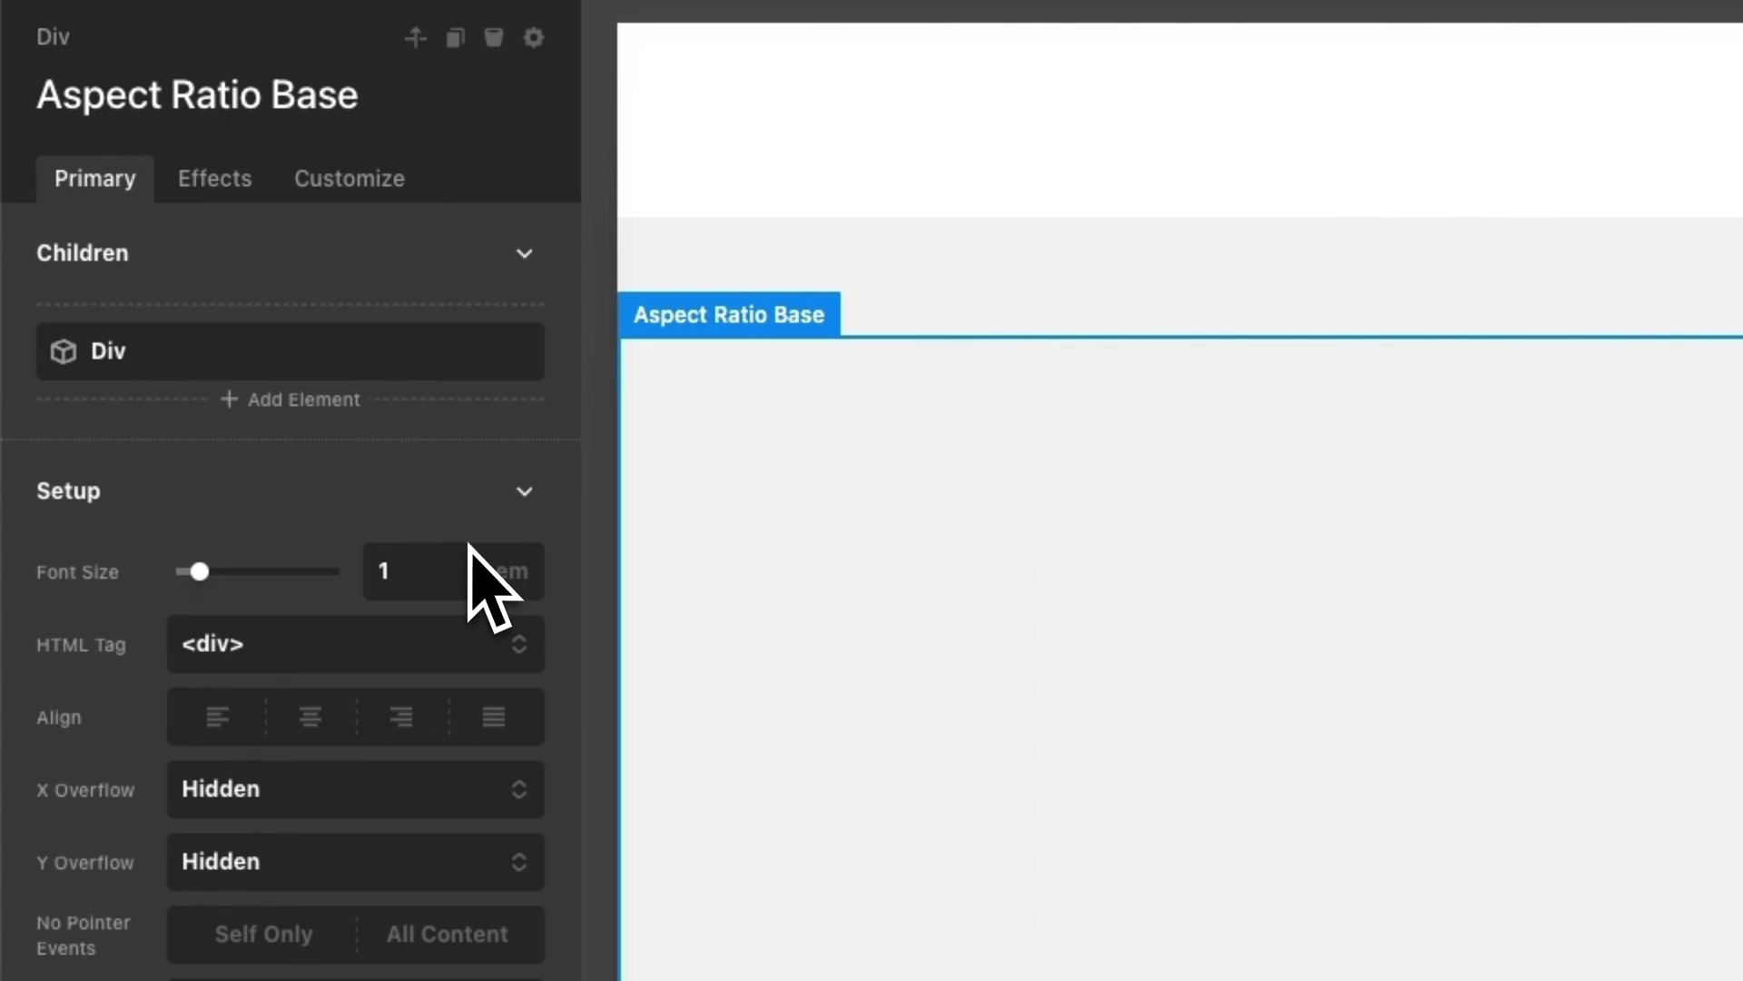
click(931, 502)
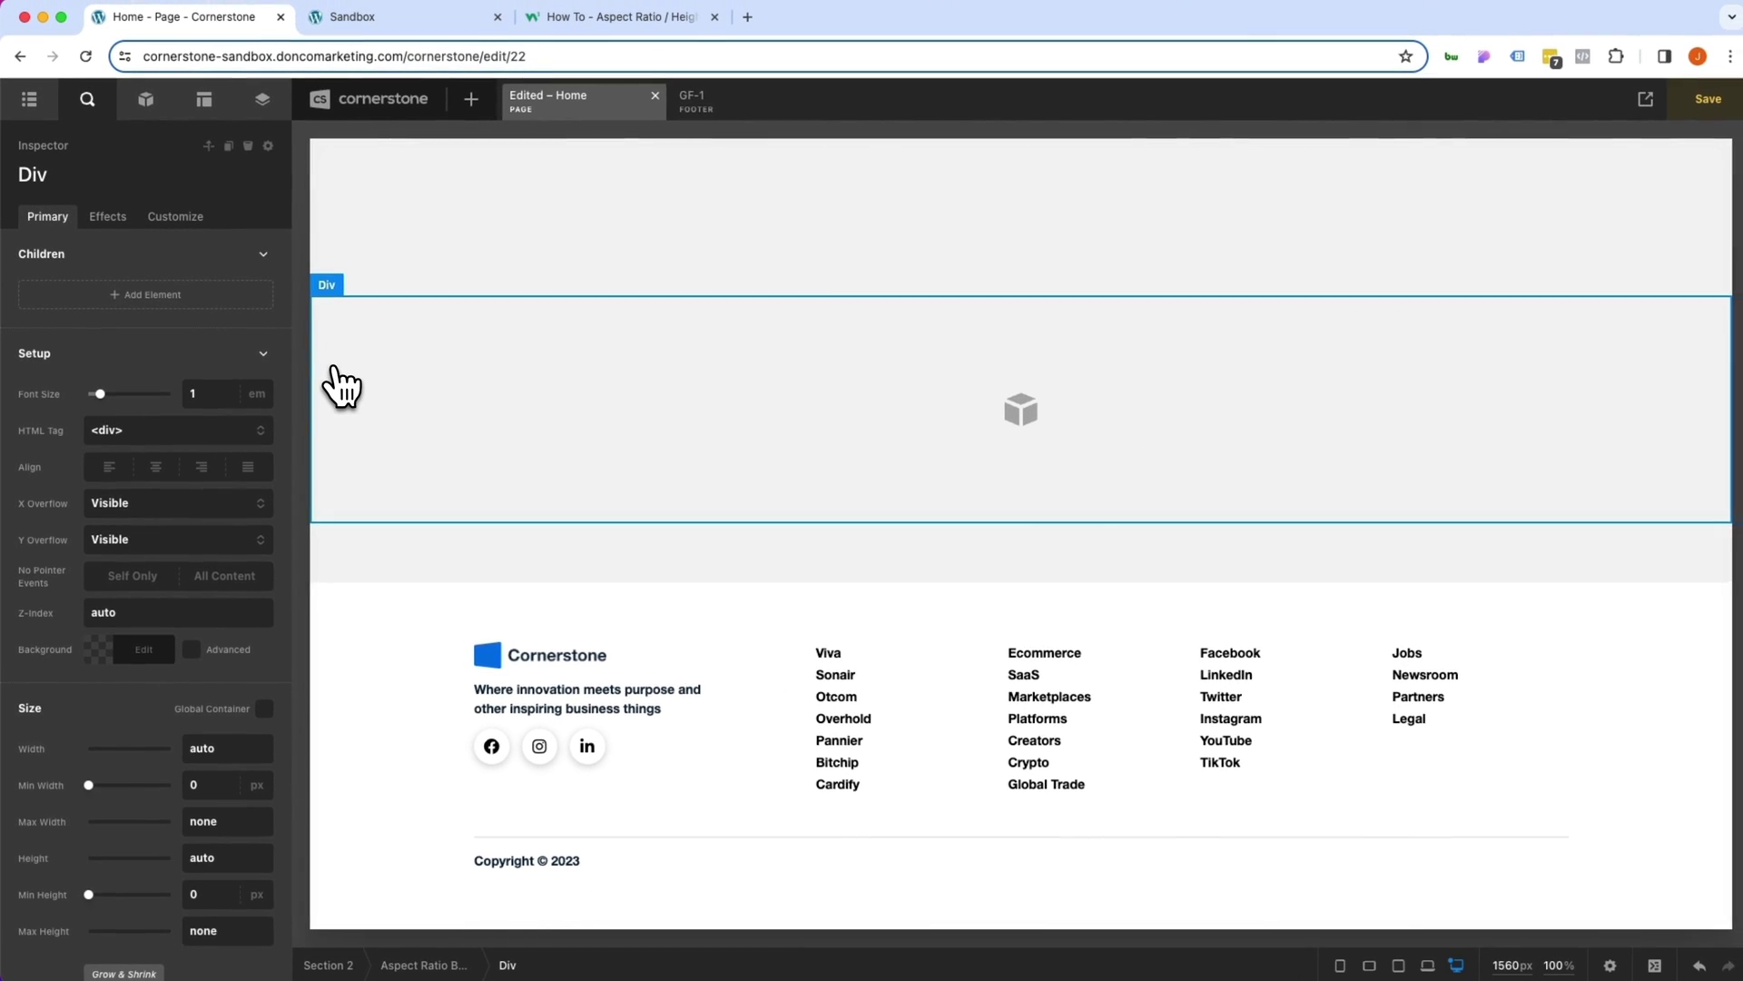
Give the inner Div z-index 1 and an <img/> Element lower background layer.
click(182, 612)
text(1)
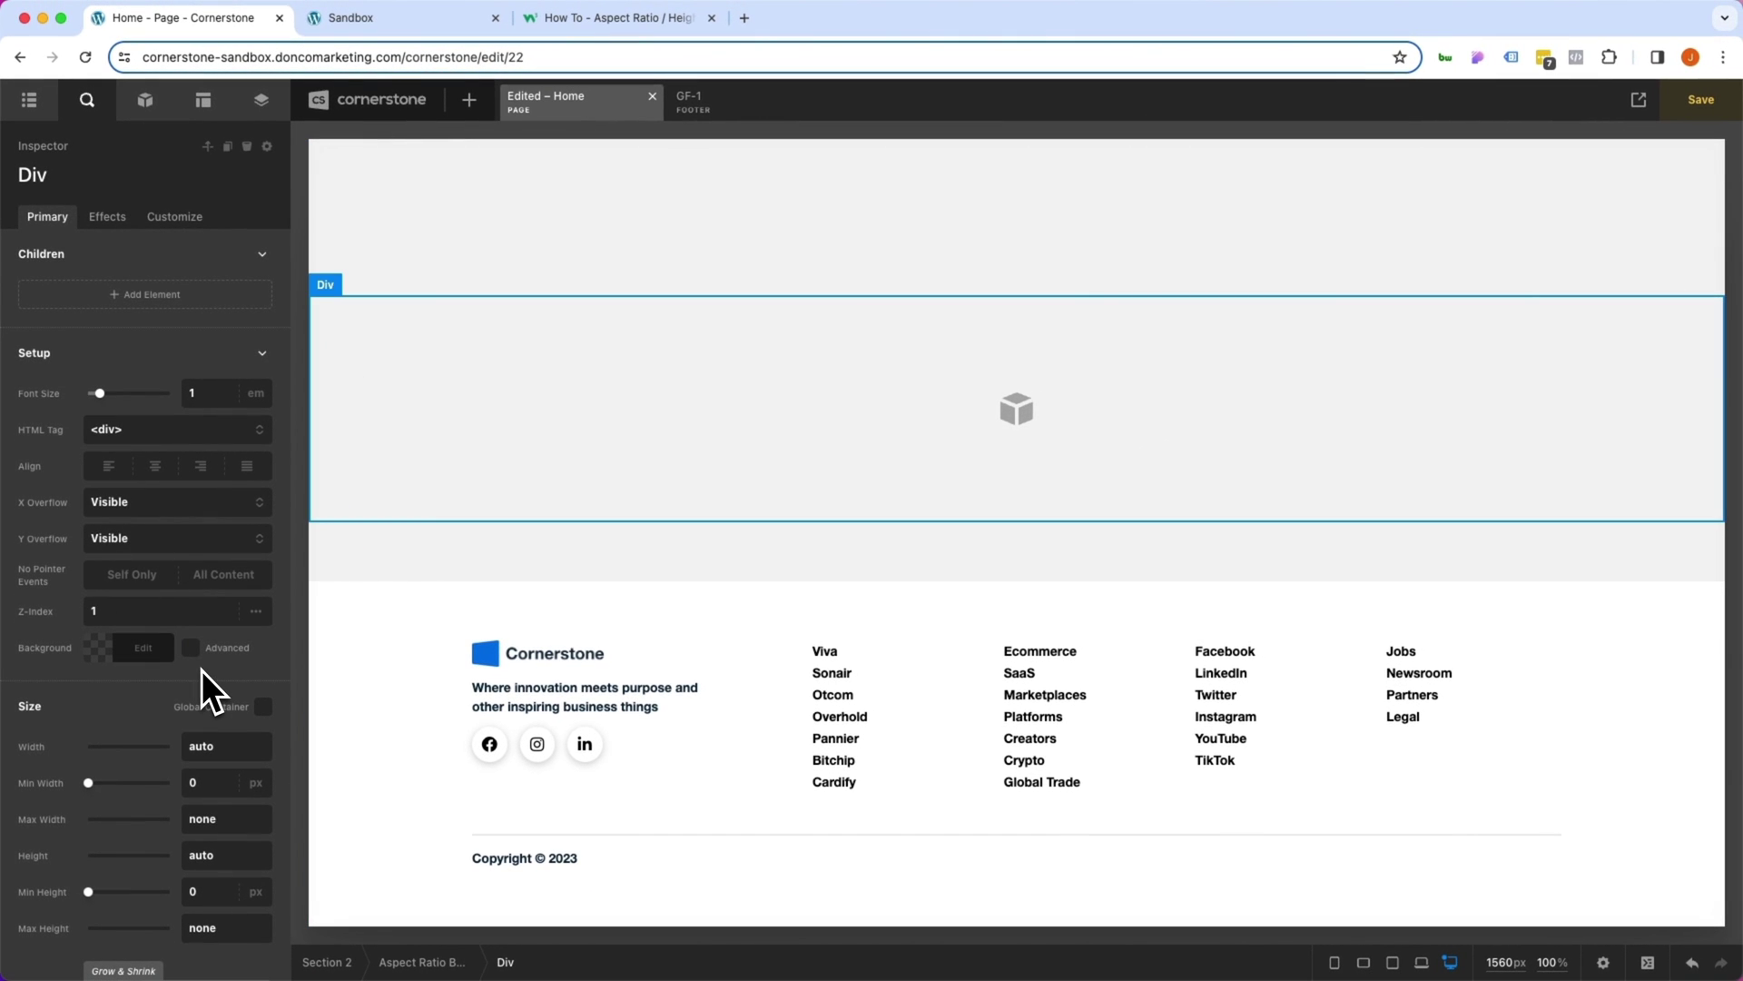
click(191, 648)
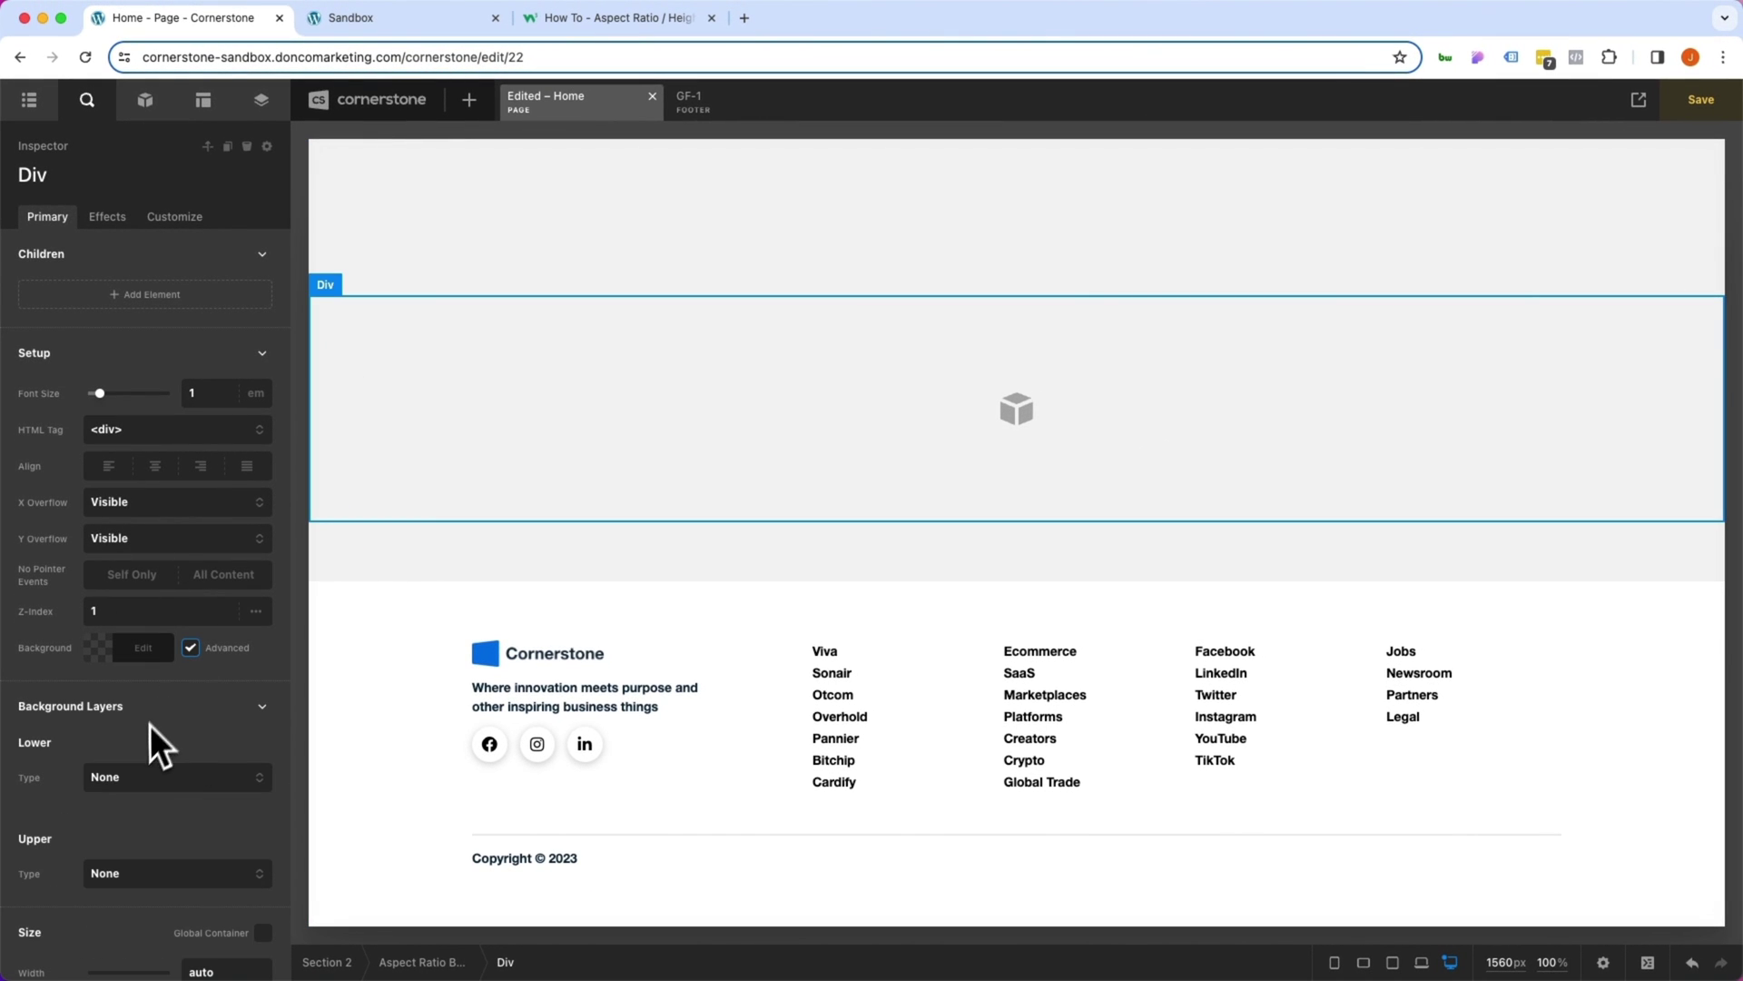
click(141, 775)
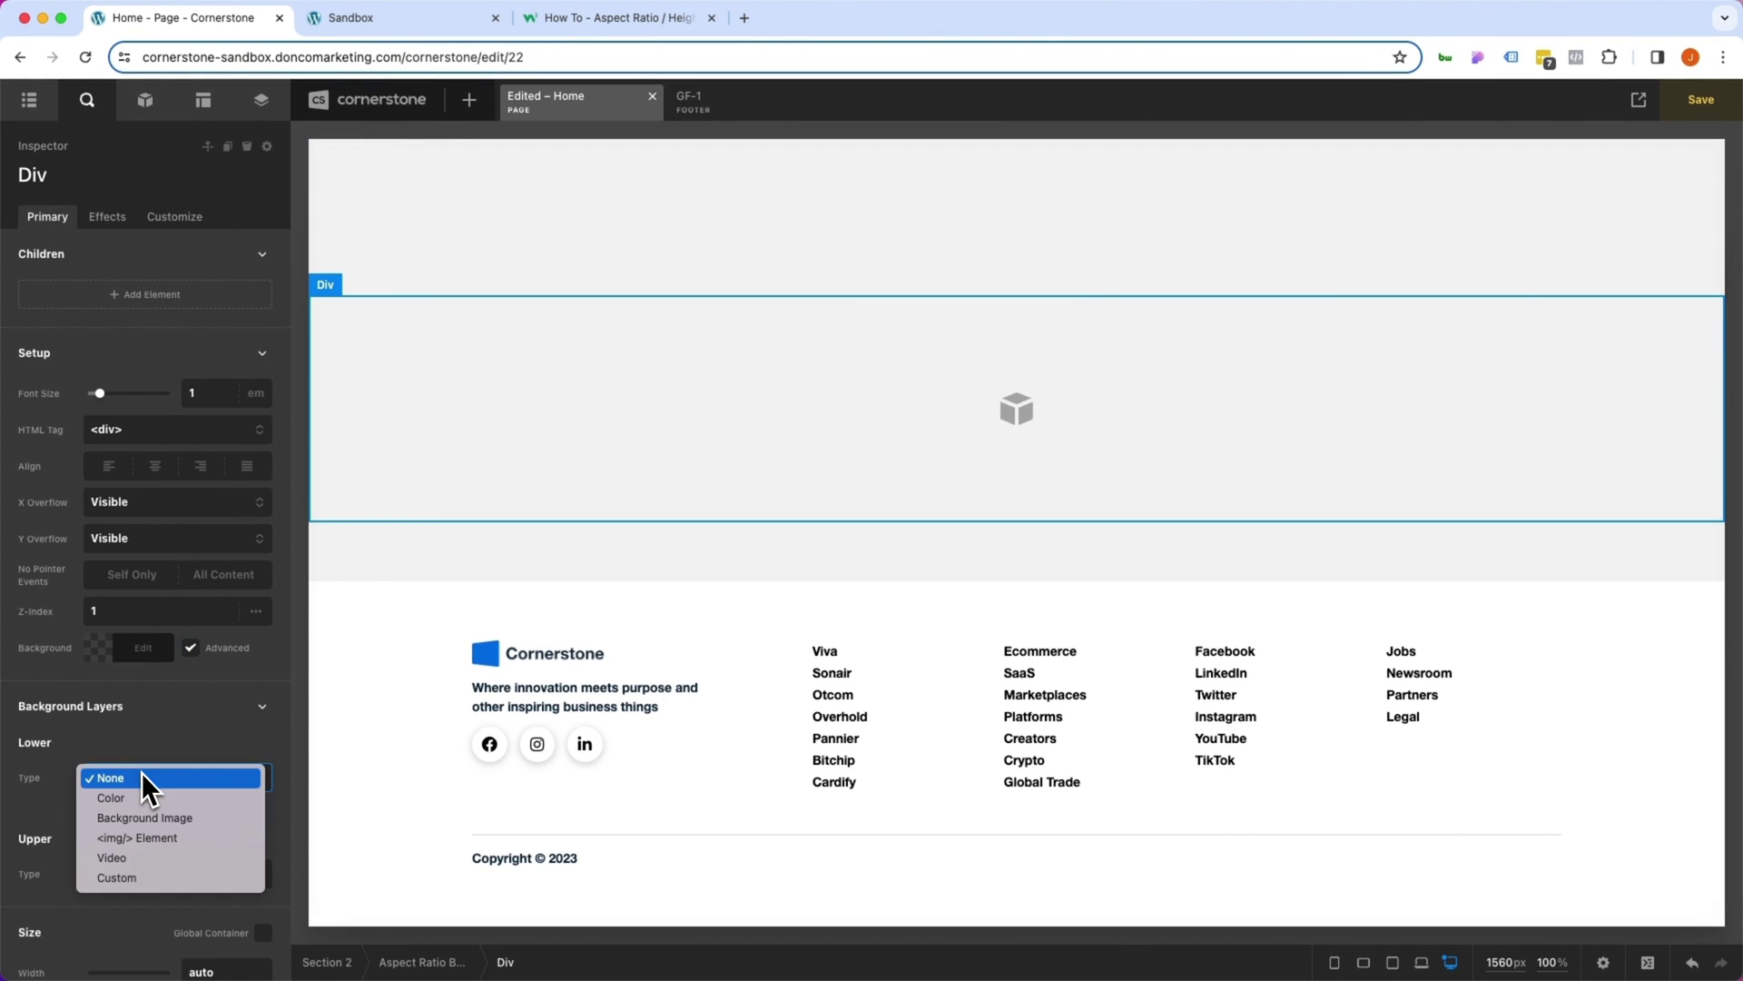
click(142, 841)
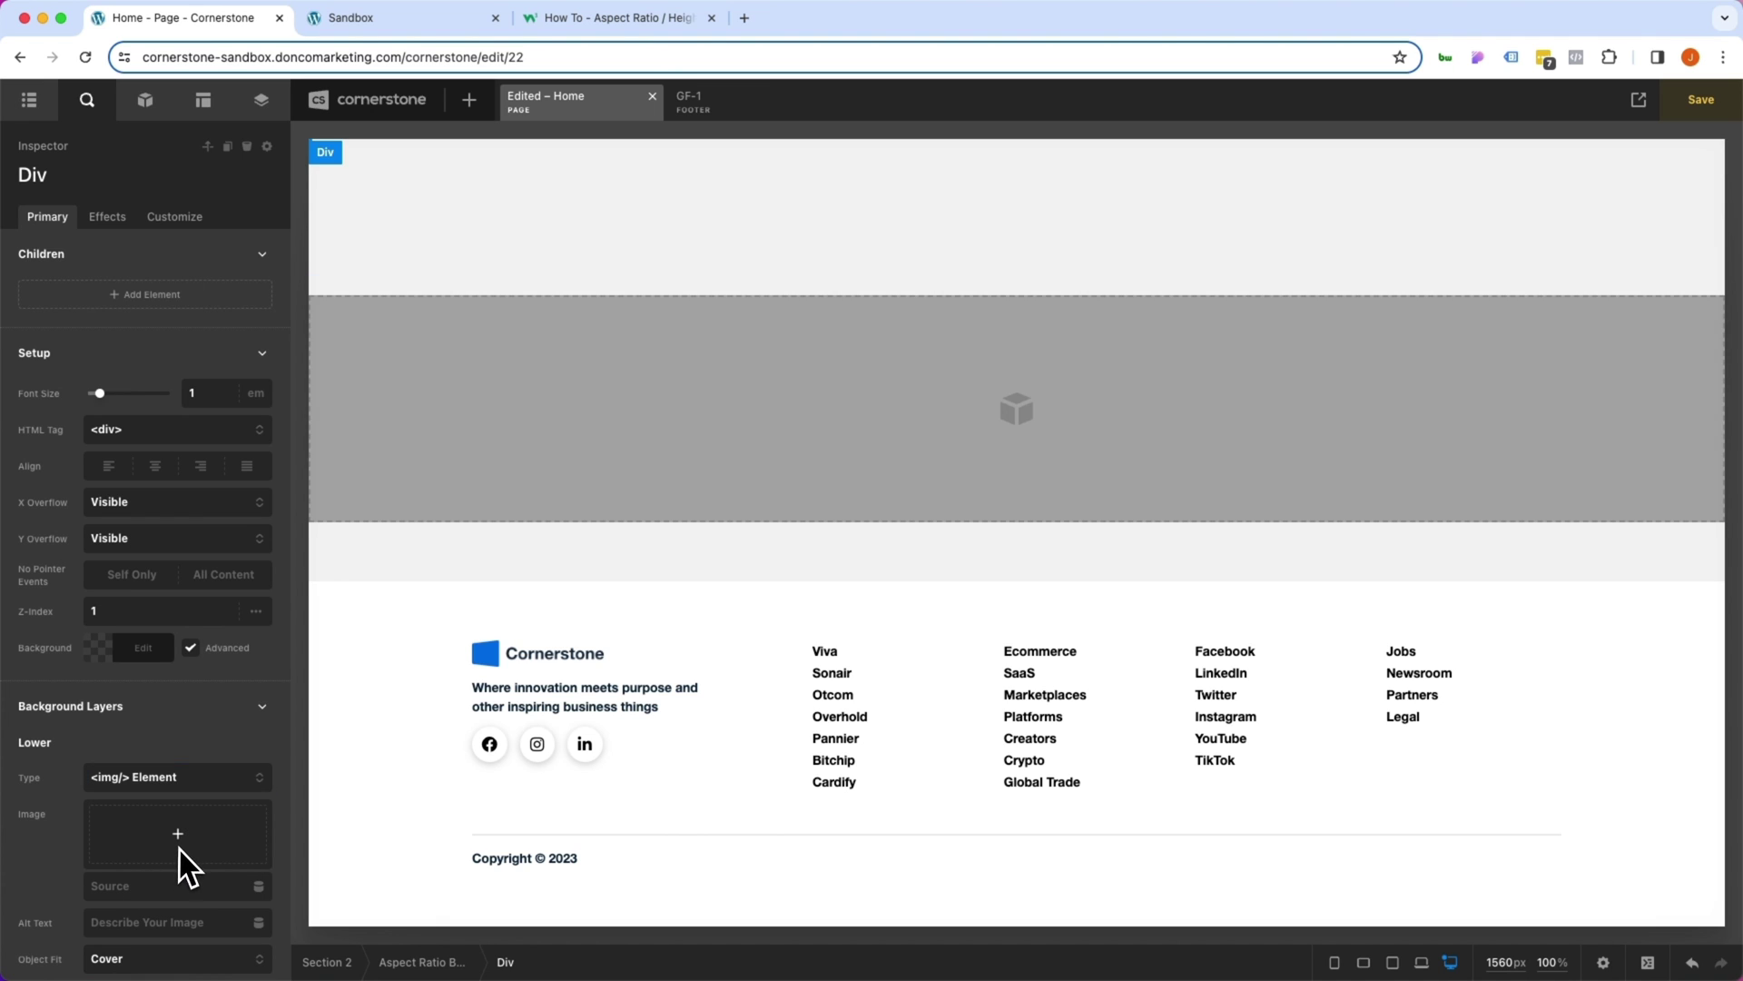
Set the inner Div's background image to 16x9-Placeholder from the Media Library.
click(178, 845)
click(299, 363)
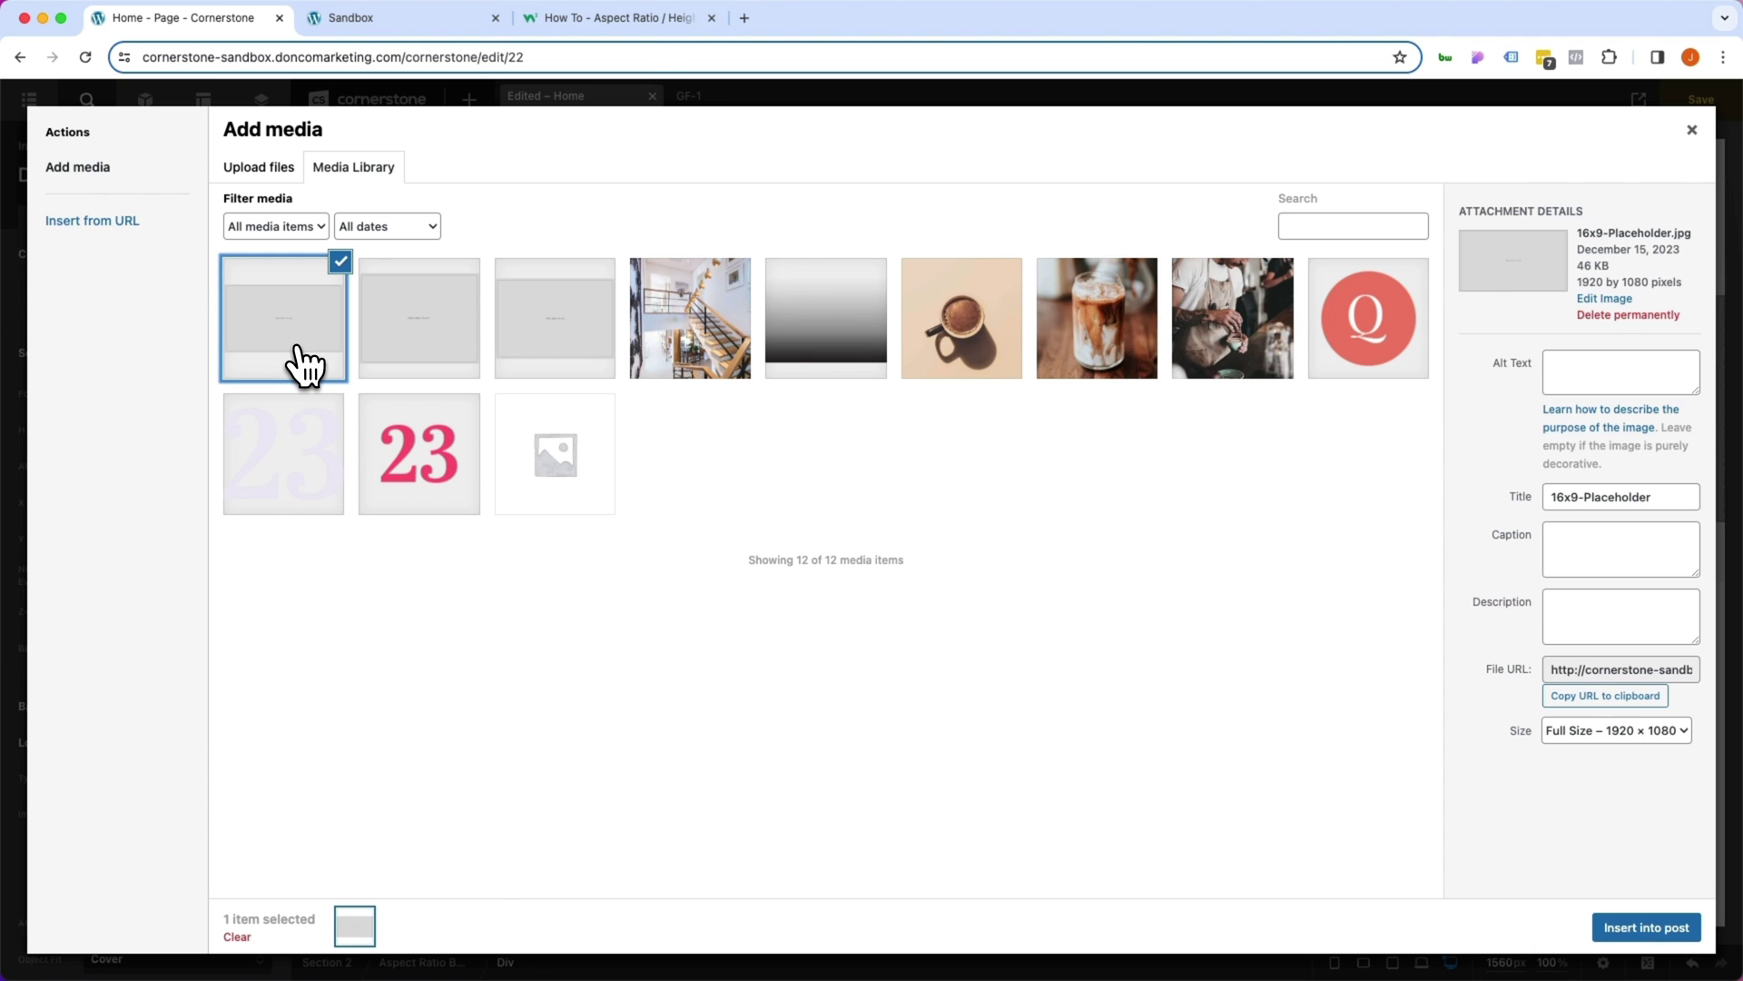
click(1639, 927)
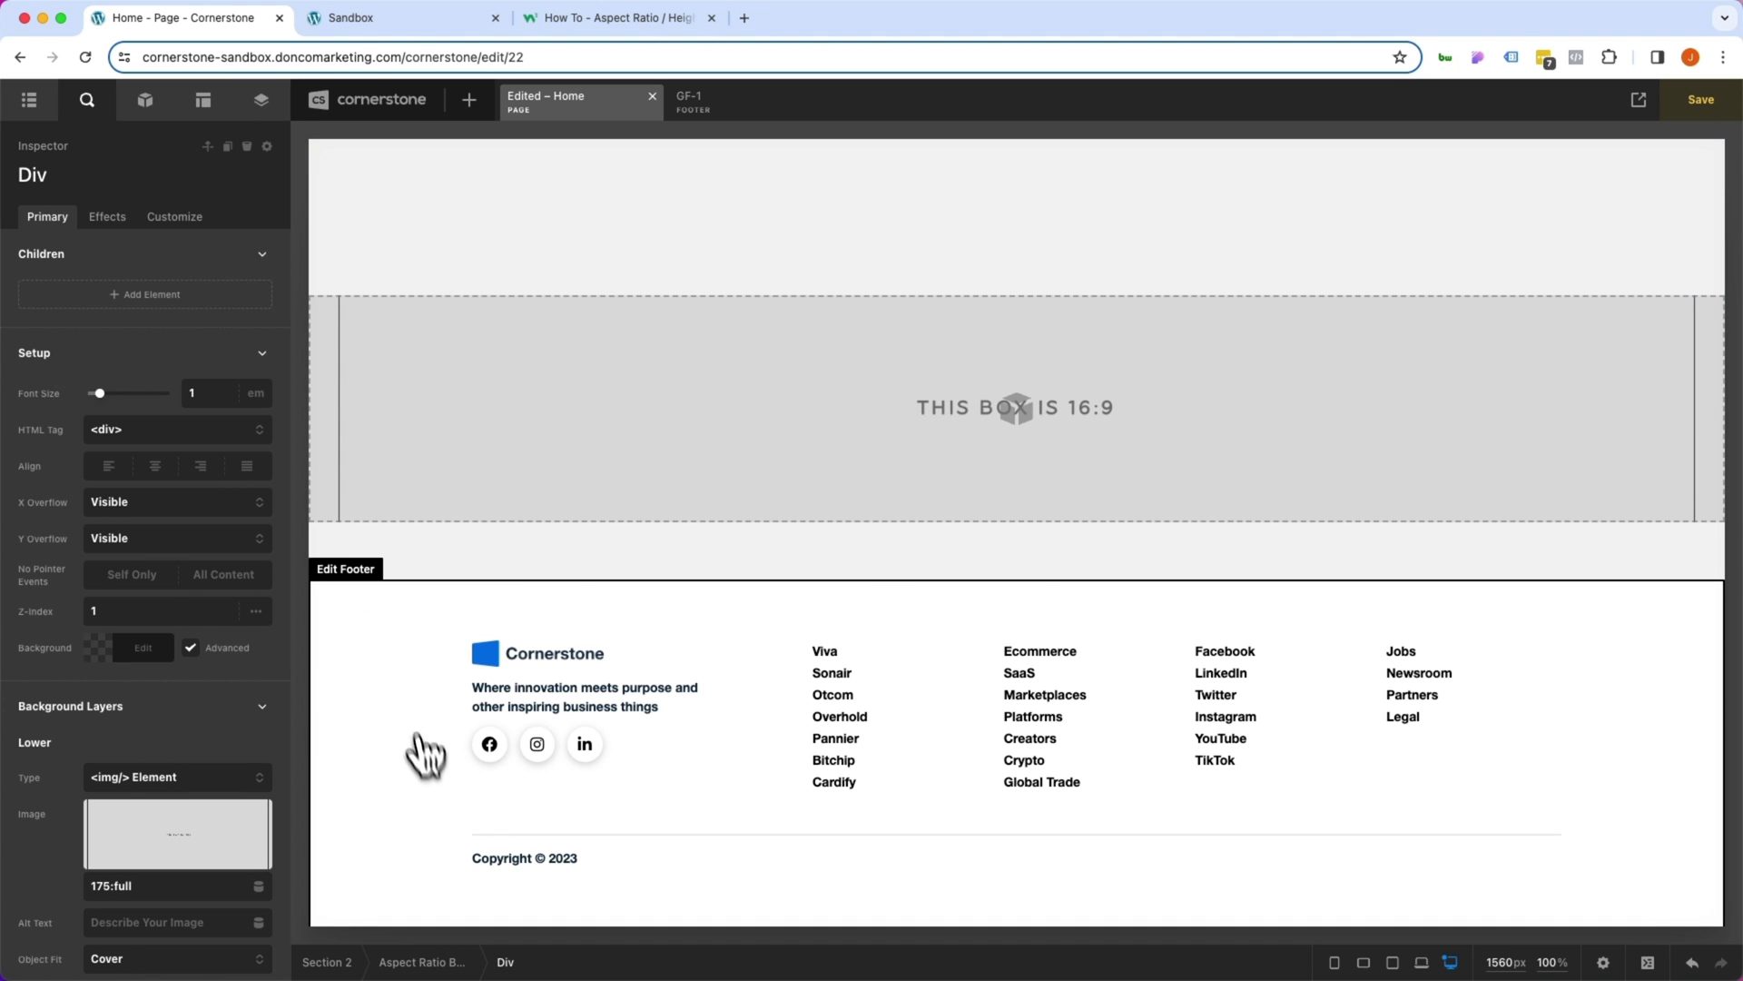
Make the inner Div Absolute-positioned with all four offsets zeroed via Absolute Zero.
scroll(150, 589, down, 10)
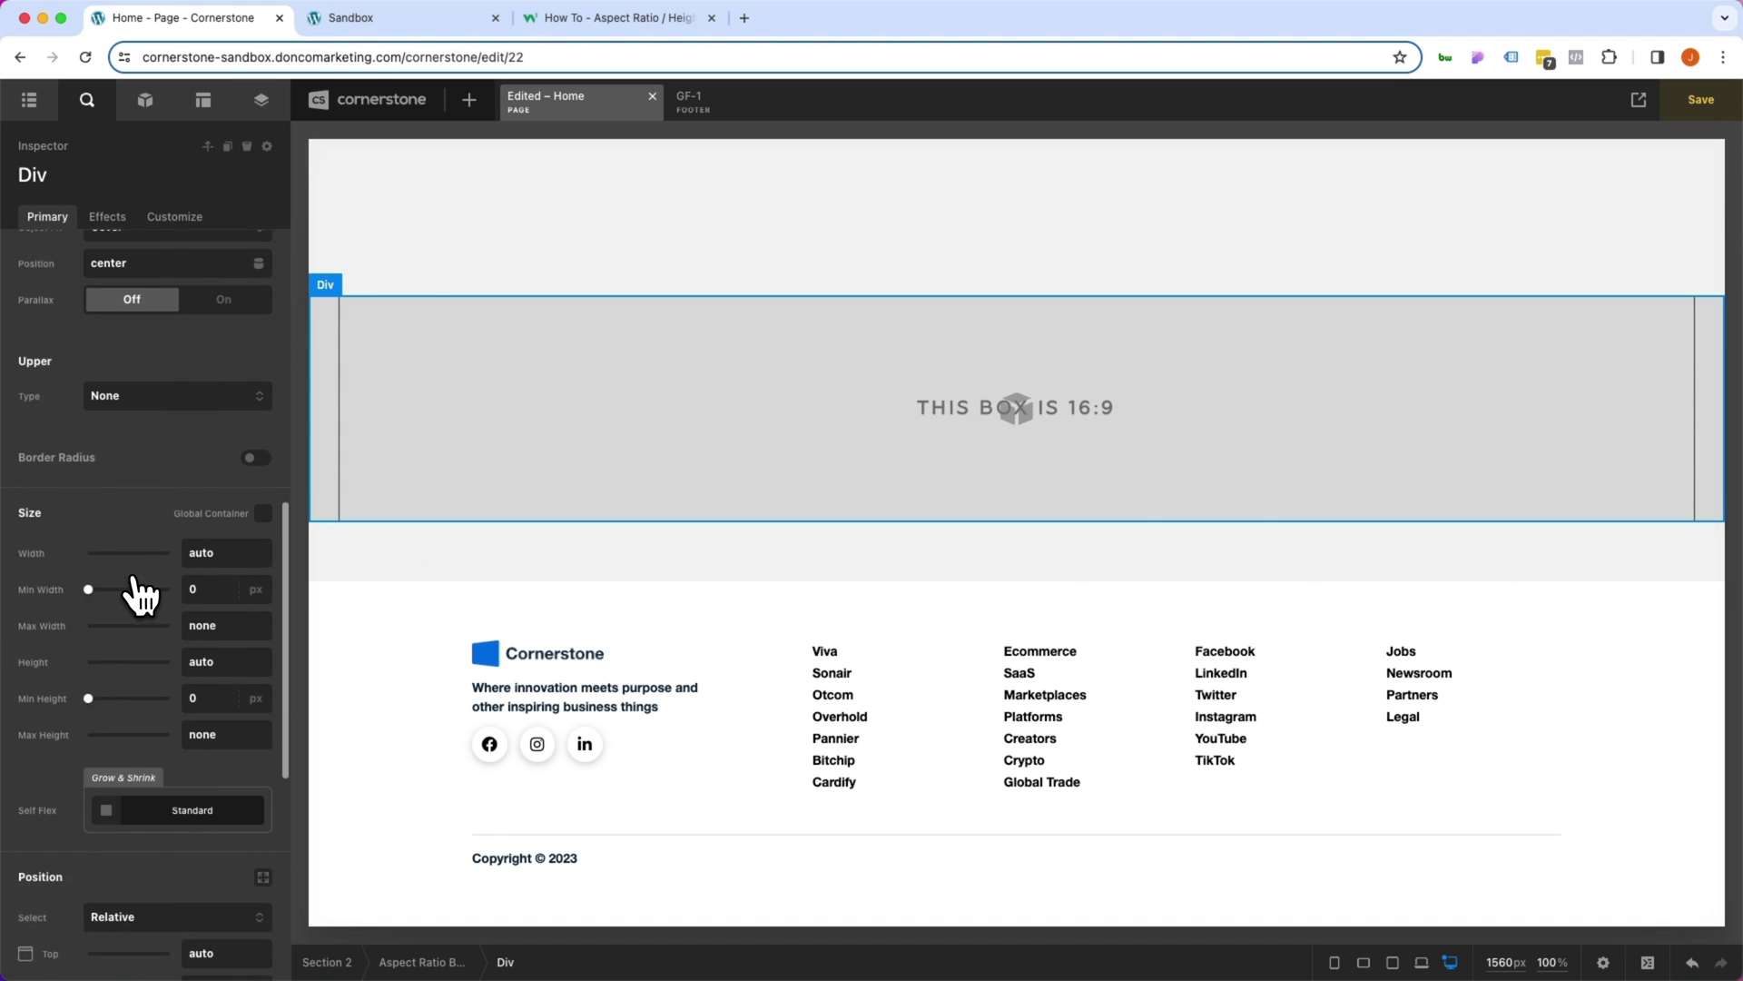
scroll(136, 594, down, 4)
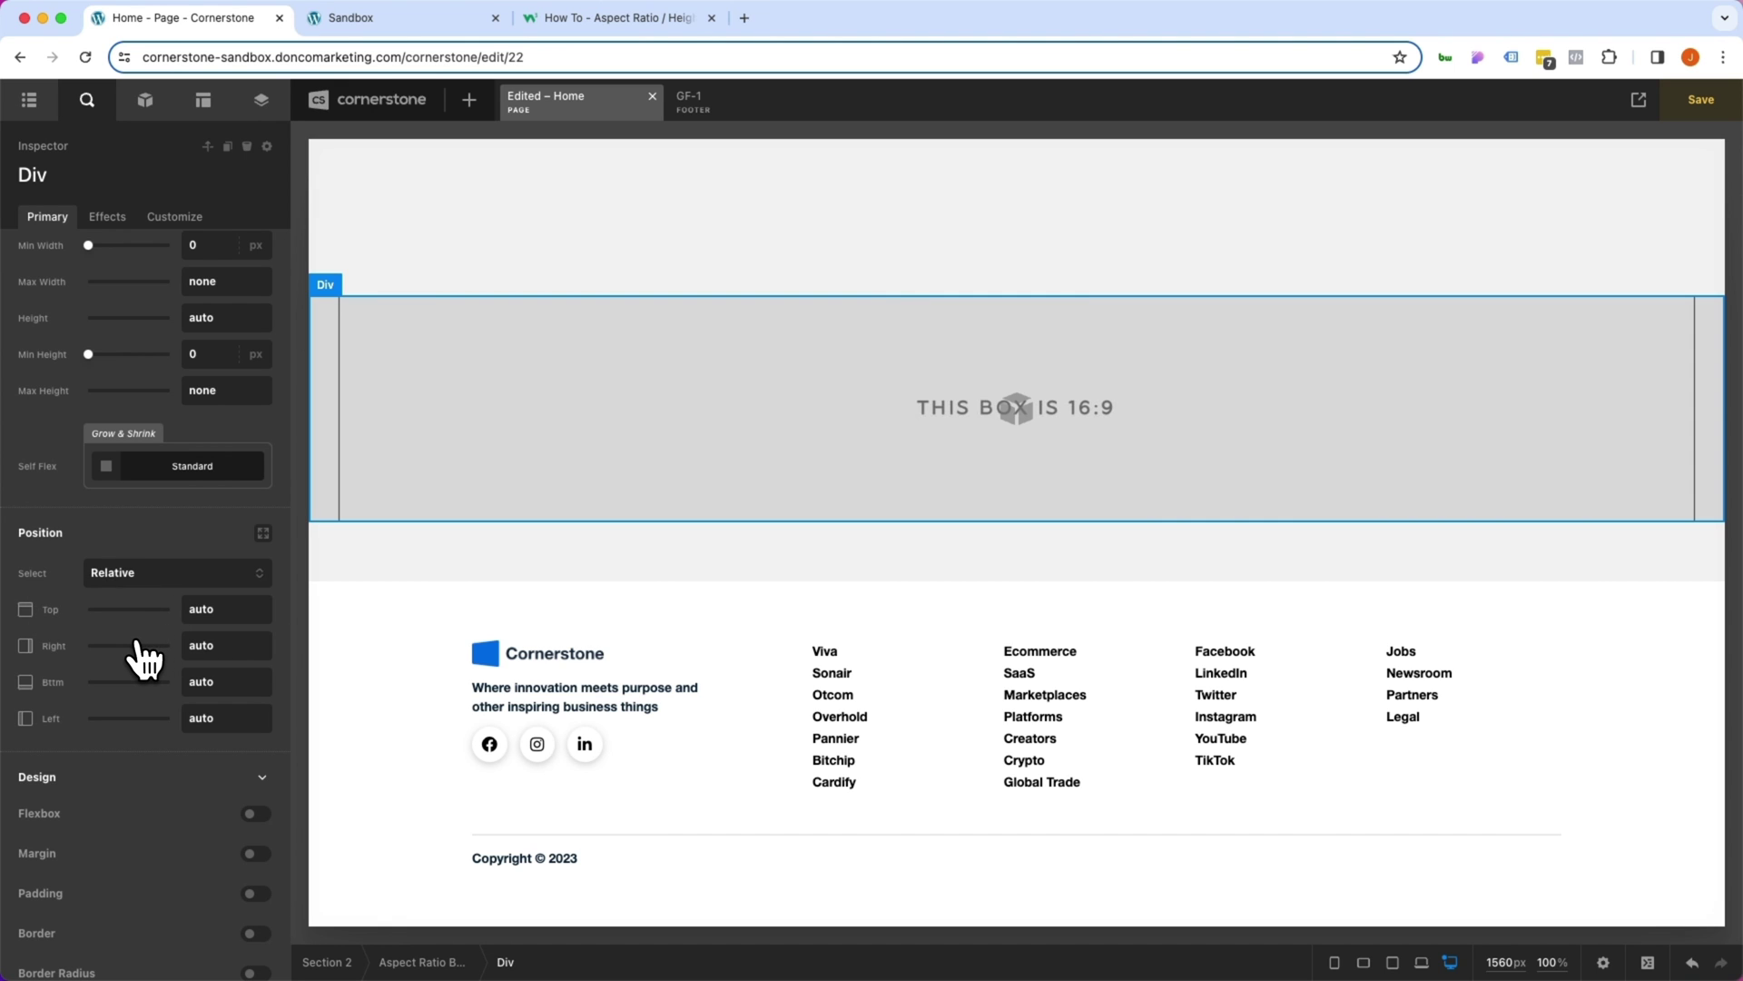
click(145, 581)
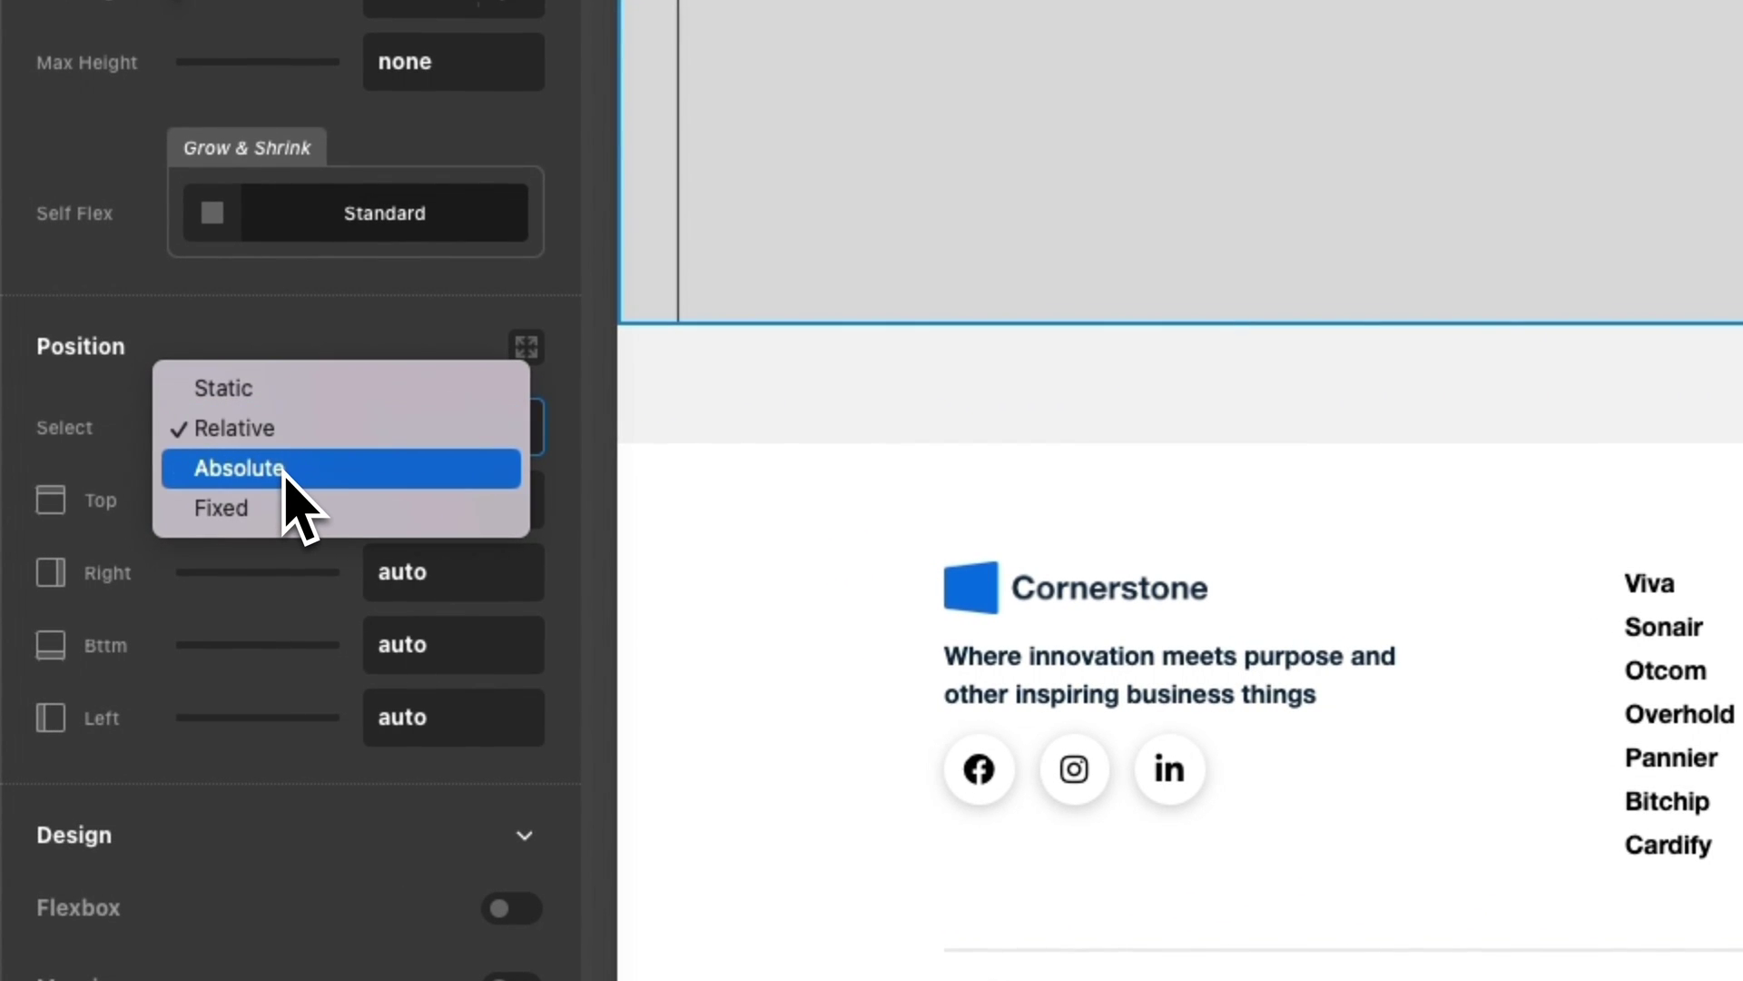
click(284, 470)
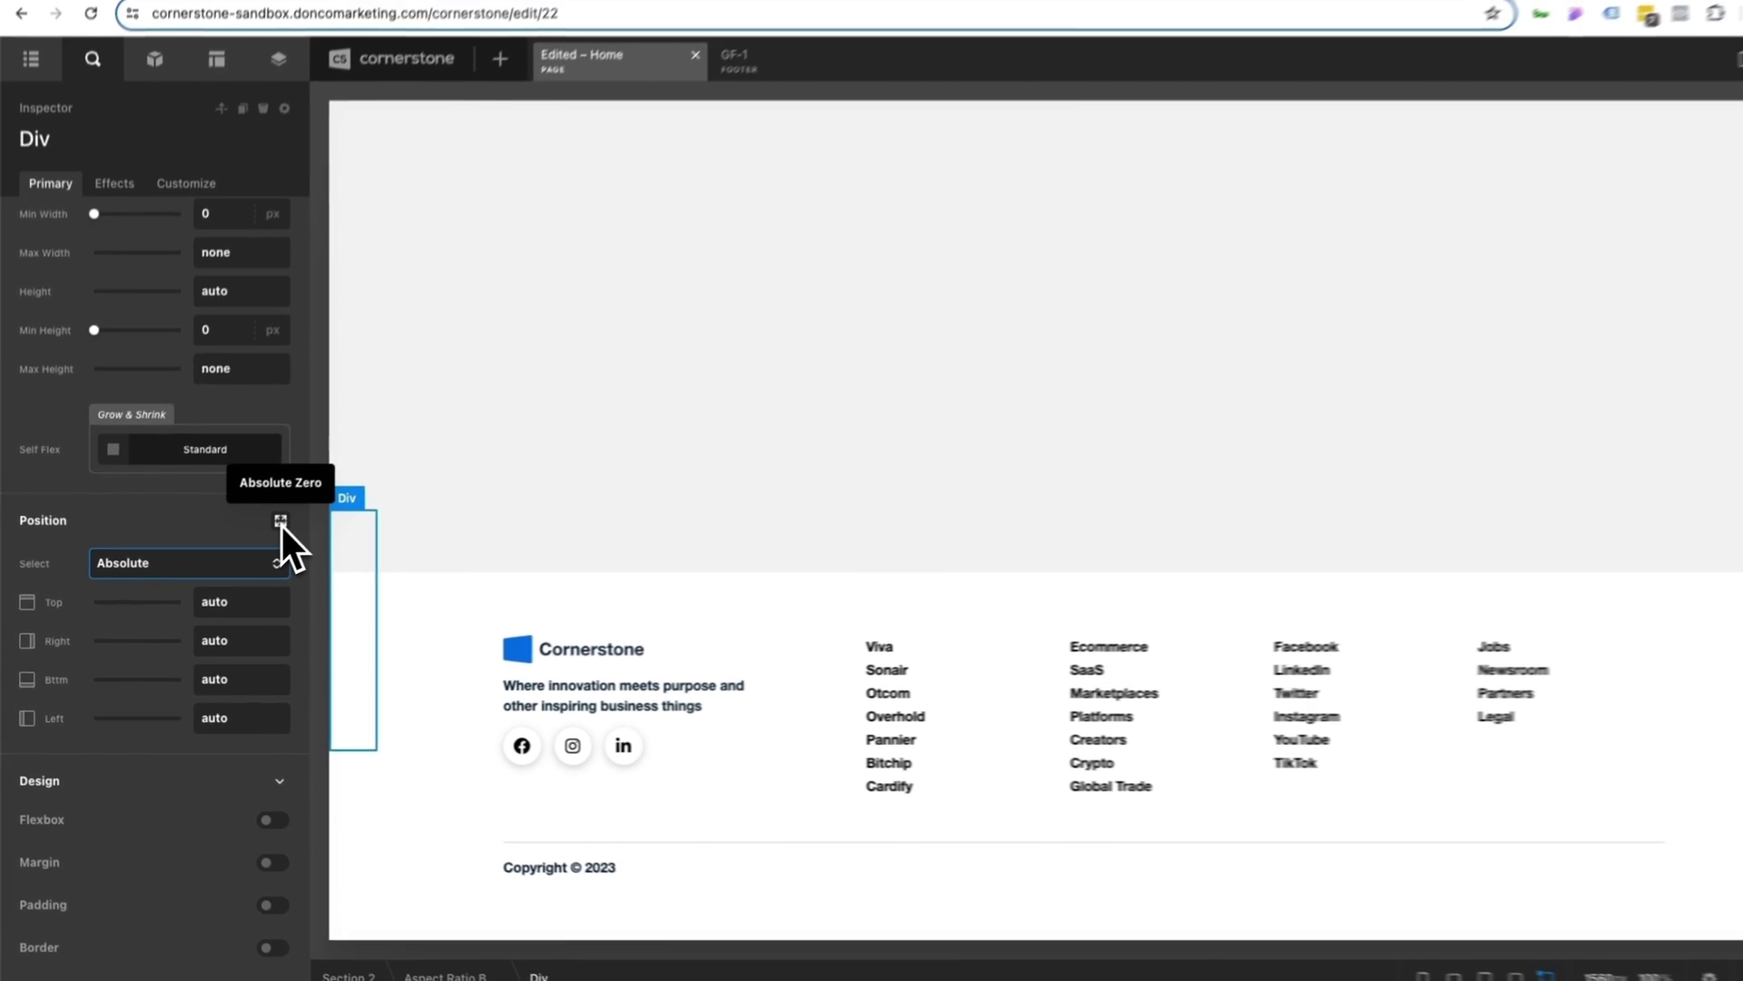
click(281, 521)
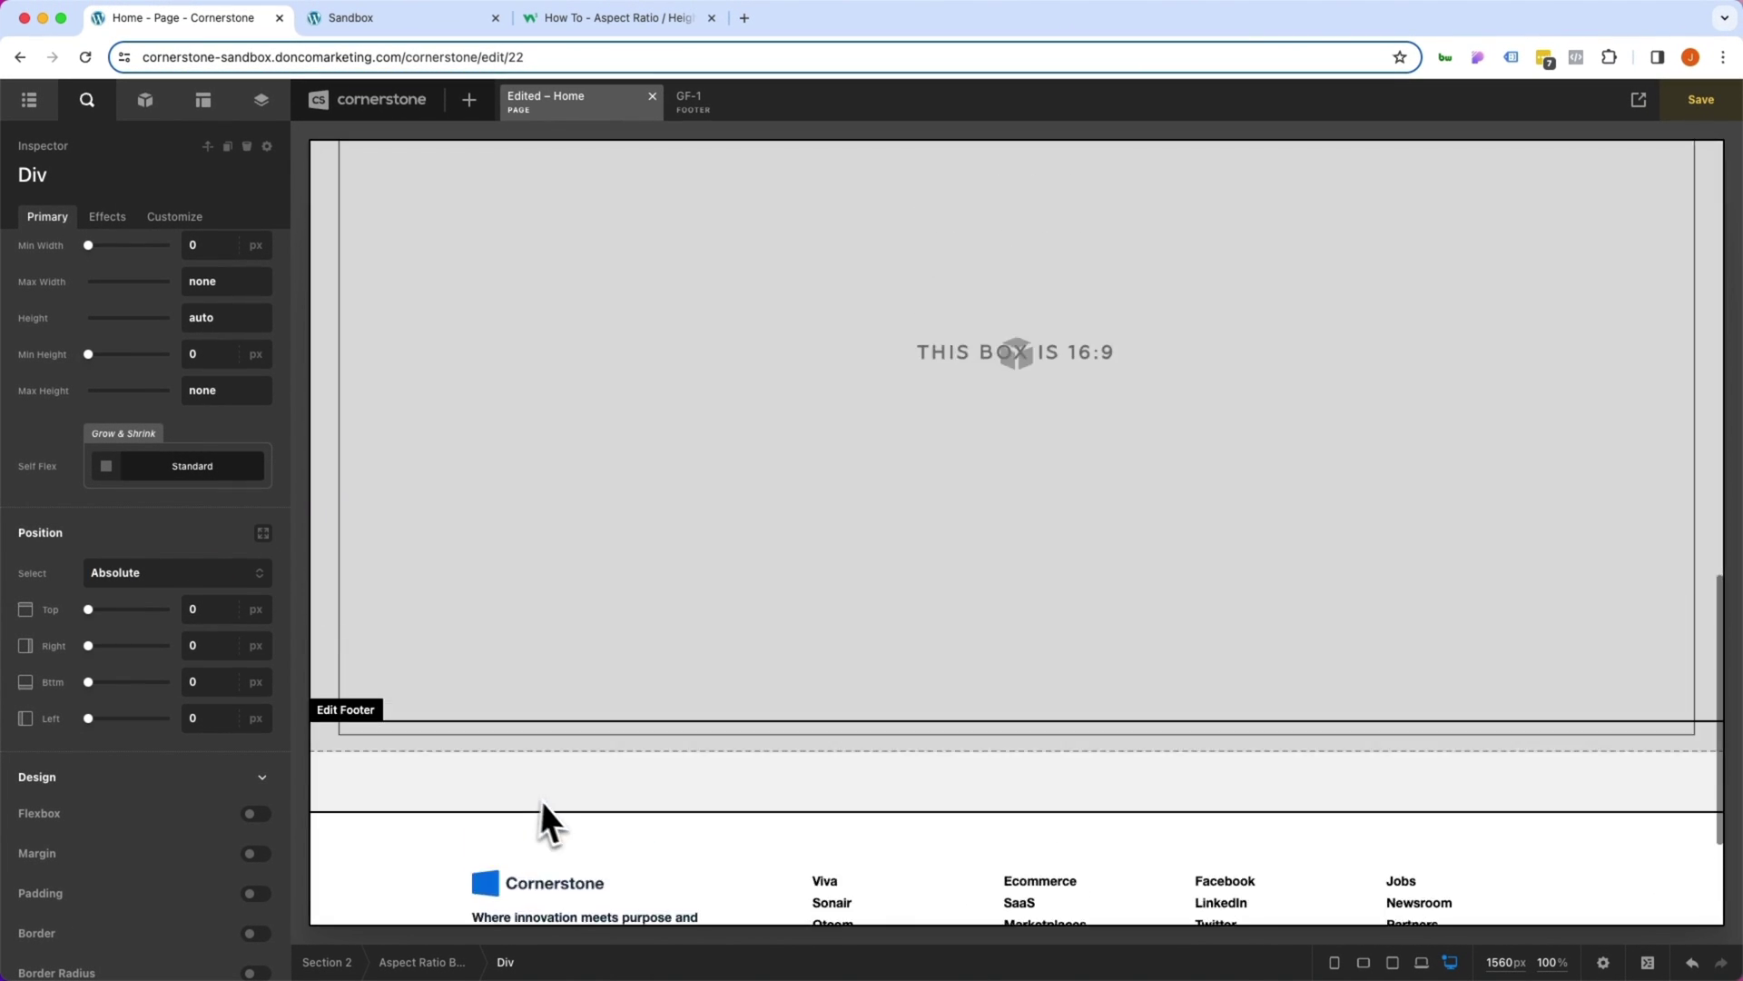
scroll(542, 803, up, 3)
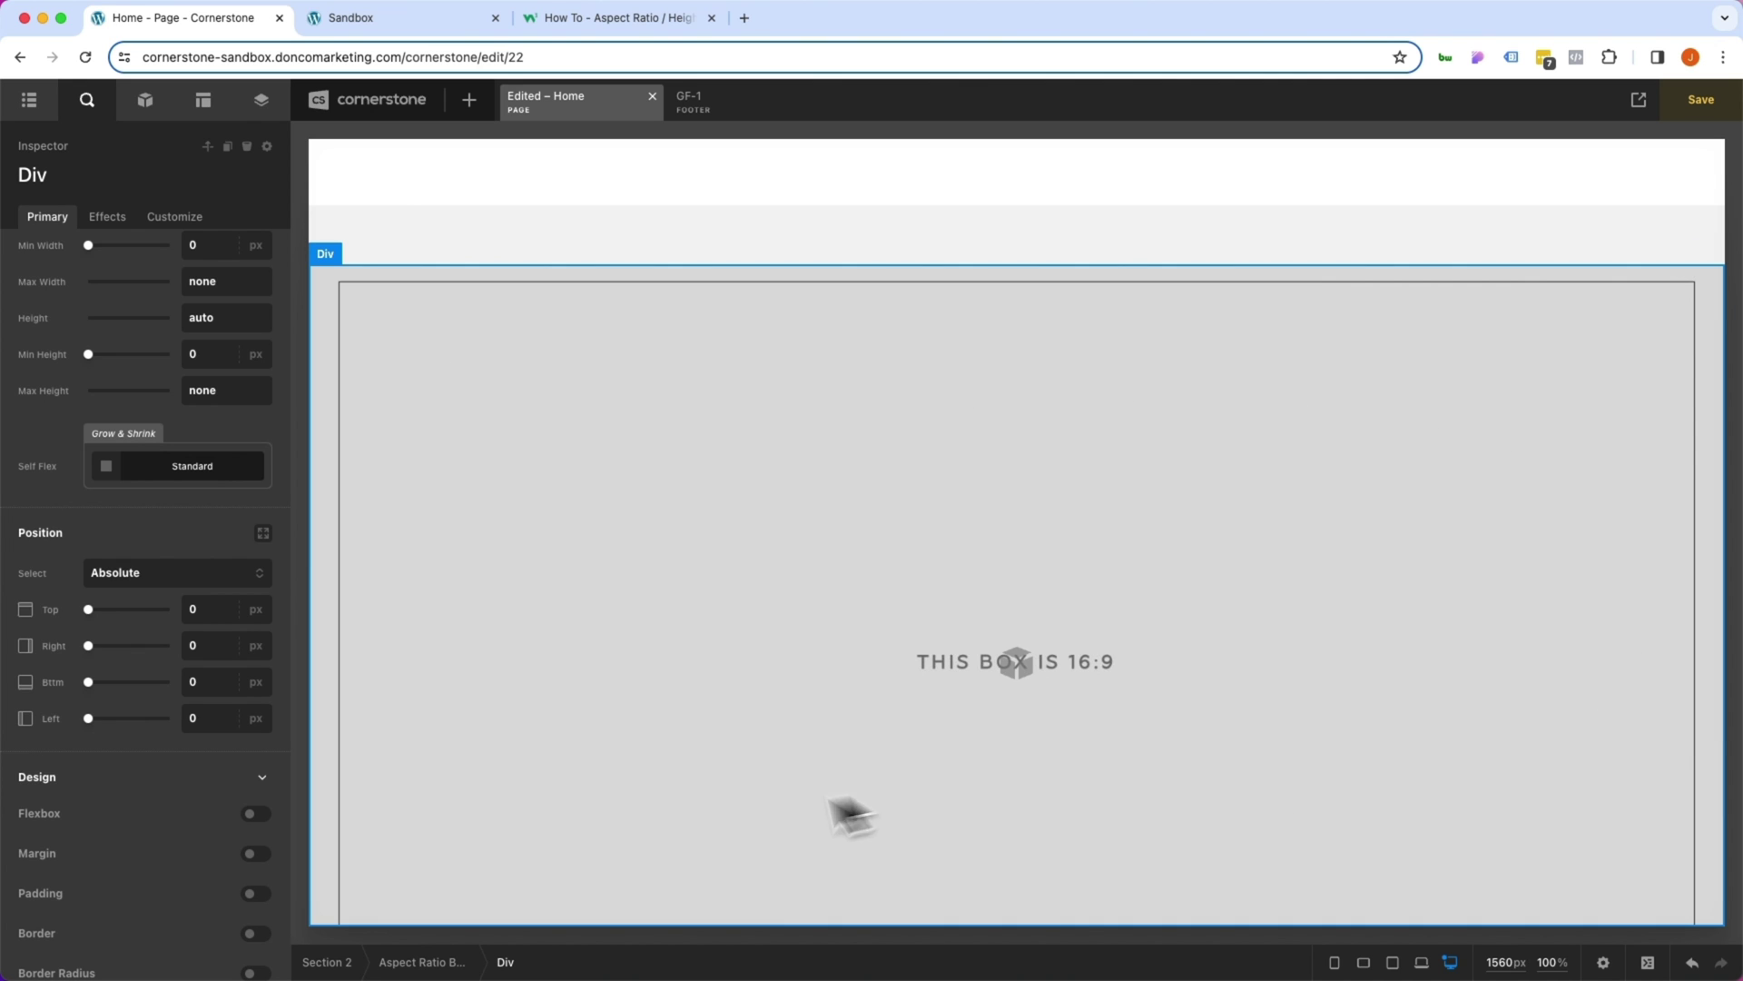
scroll(746, 701, down, 1)
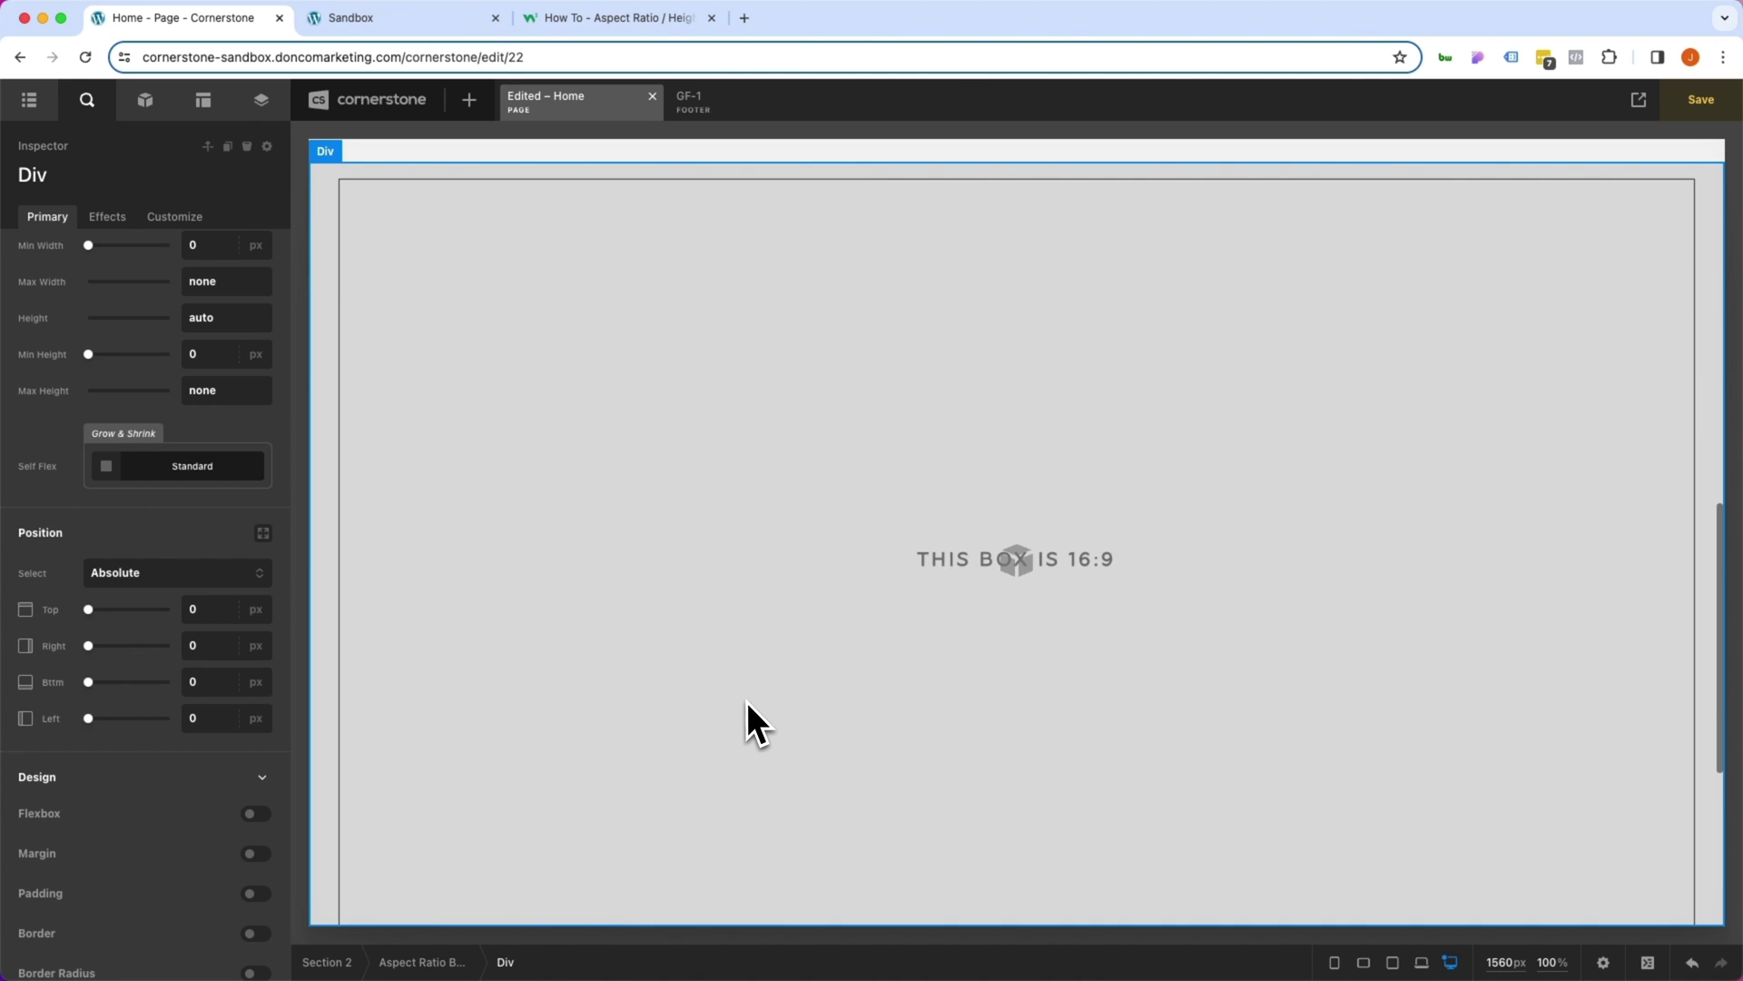
Save Aspect Ratio Base as the library template '16:9 - Aspect Ratio Base'.
click(443, 965)
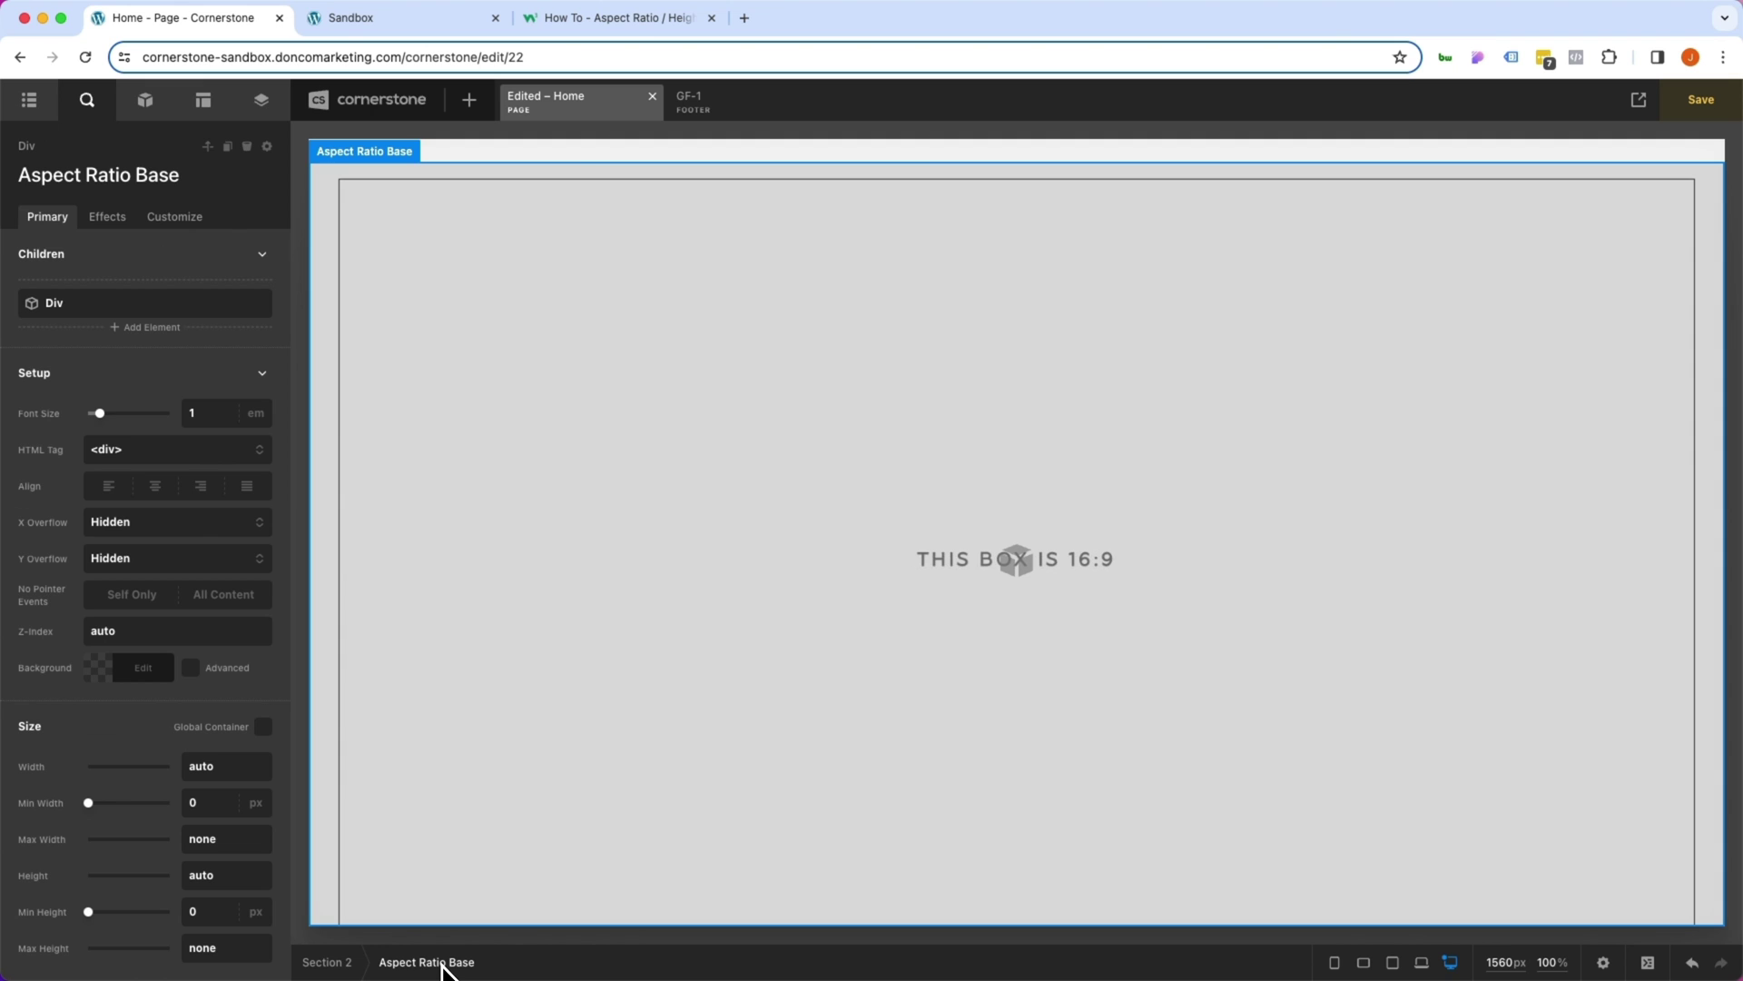
click(268, 148)
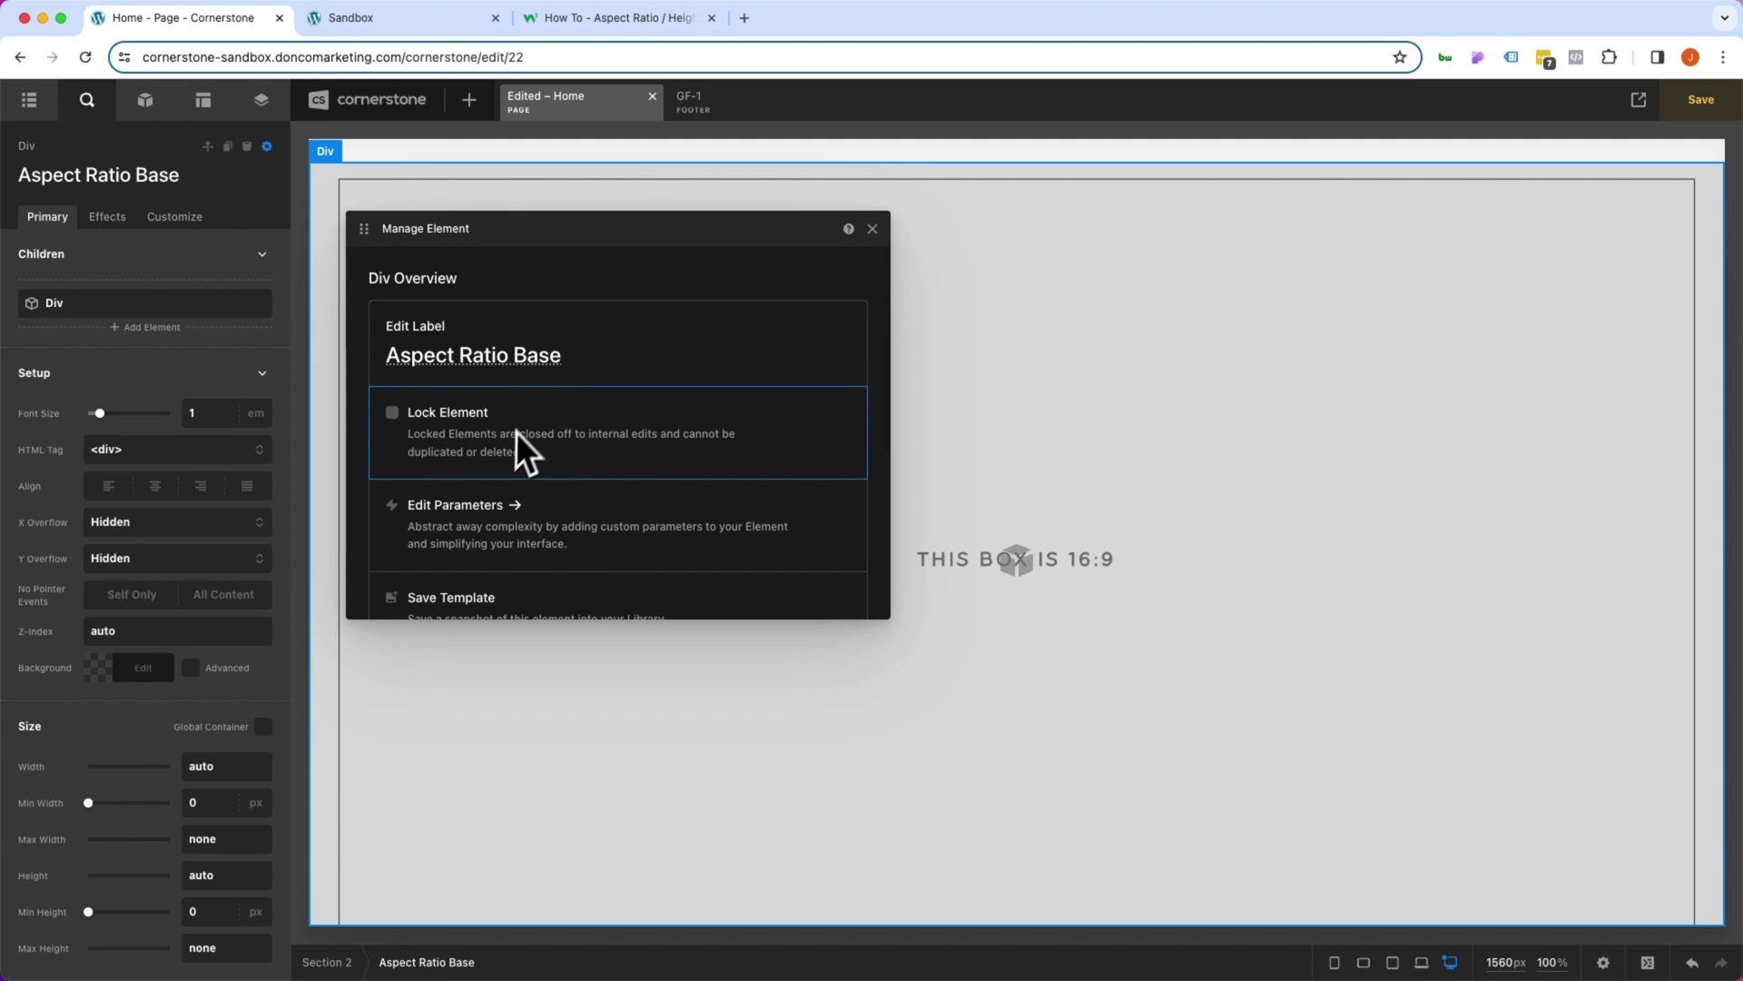
scroll(509, 445, down, 2)
click(472, 539)
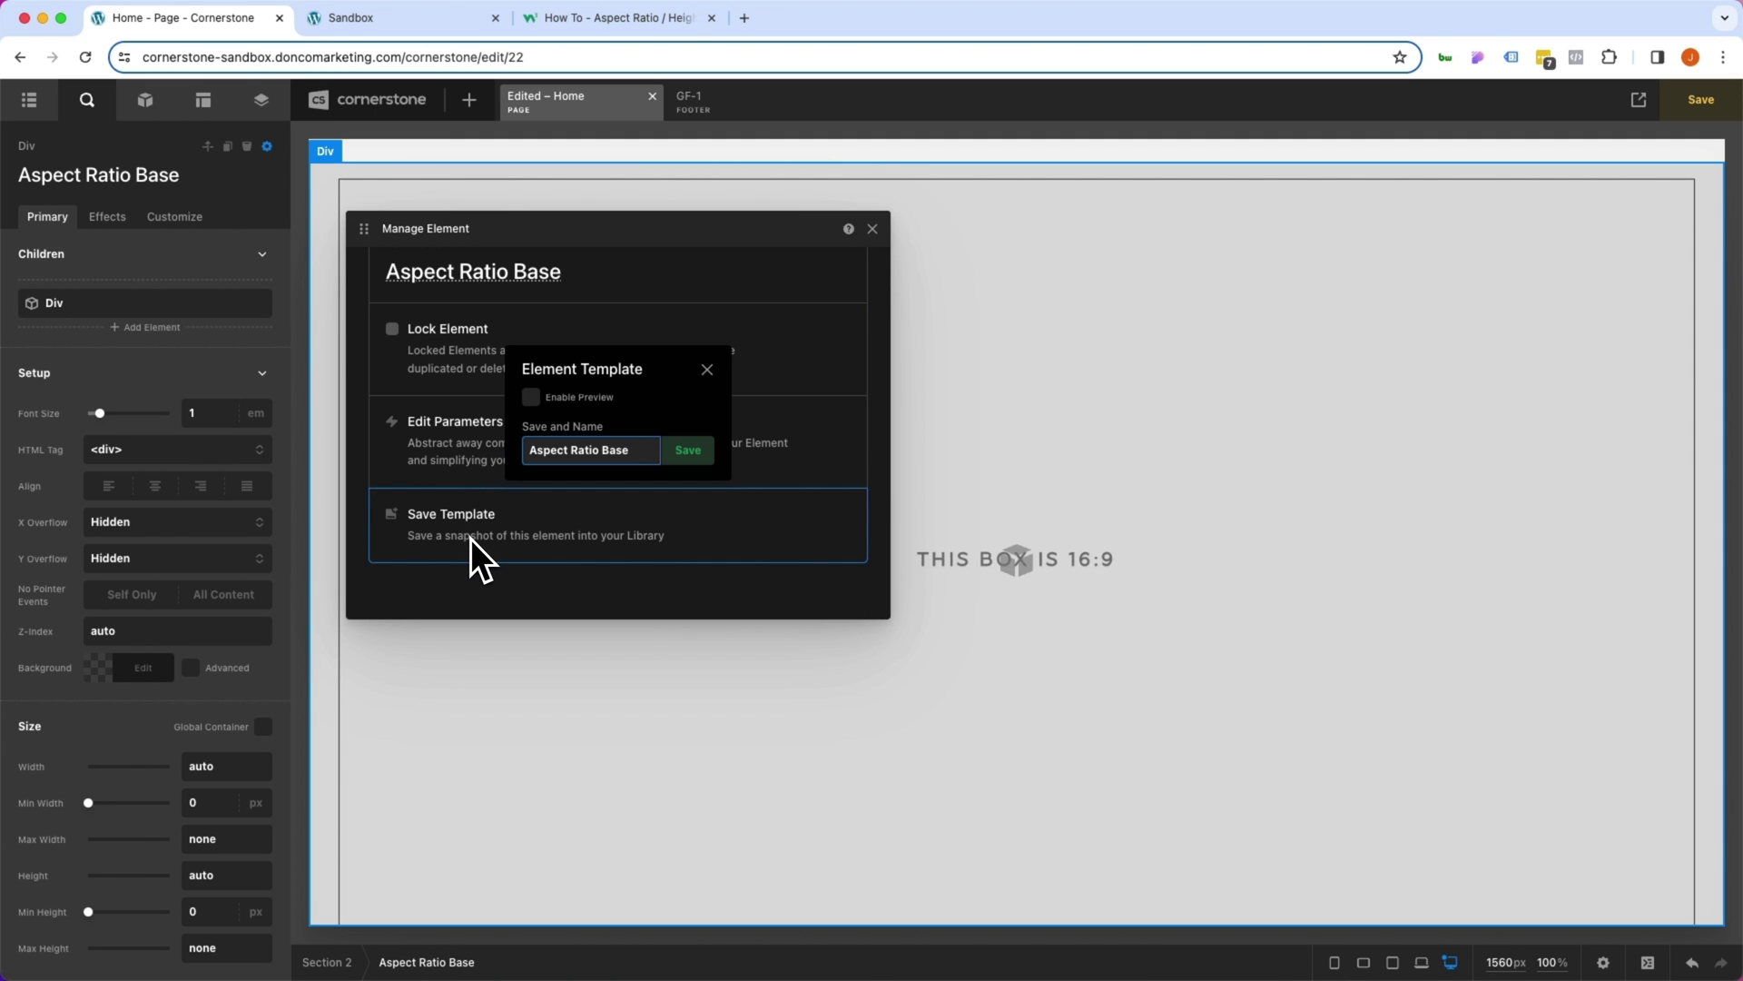
key(Left)
text(16:9 -)
click(687, 453)
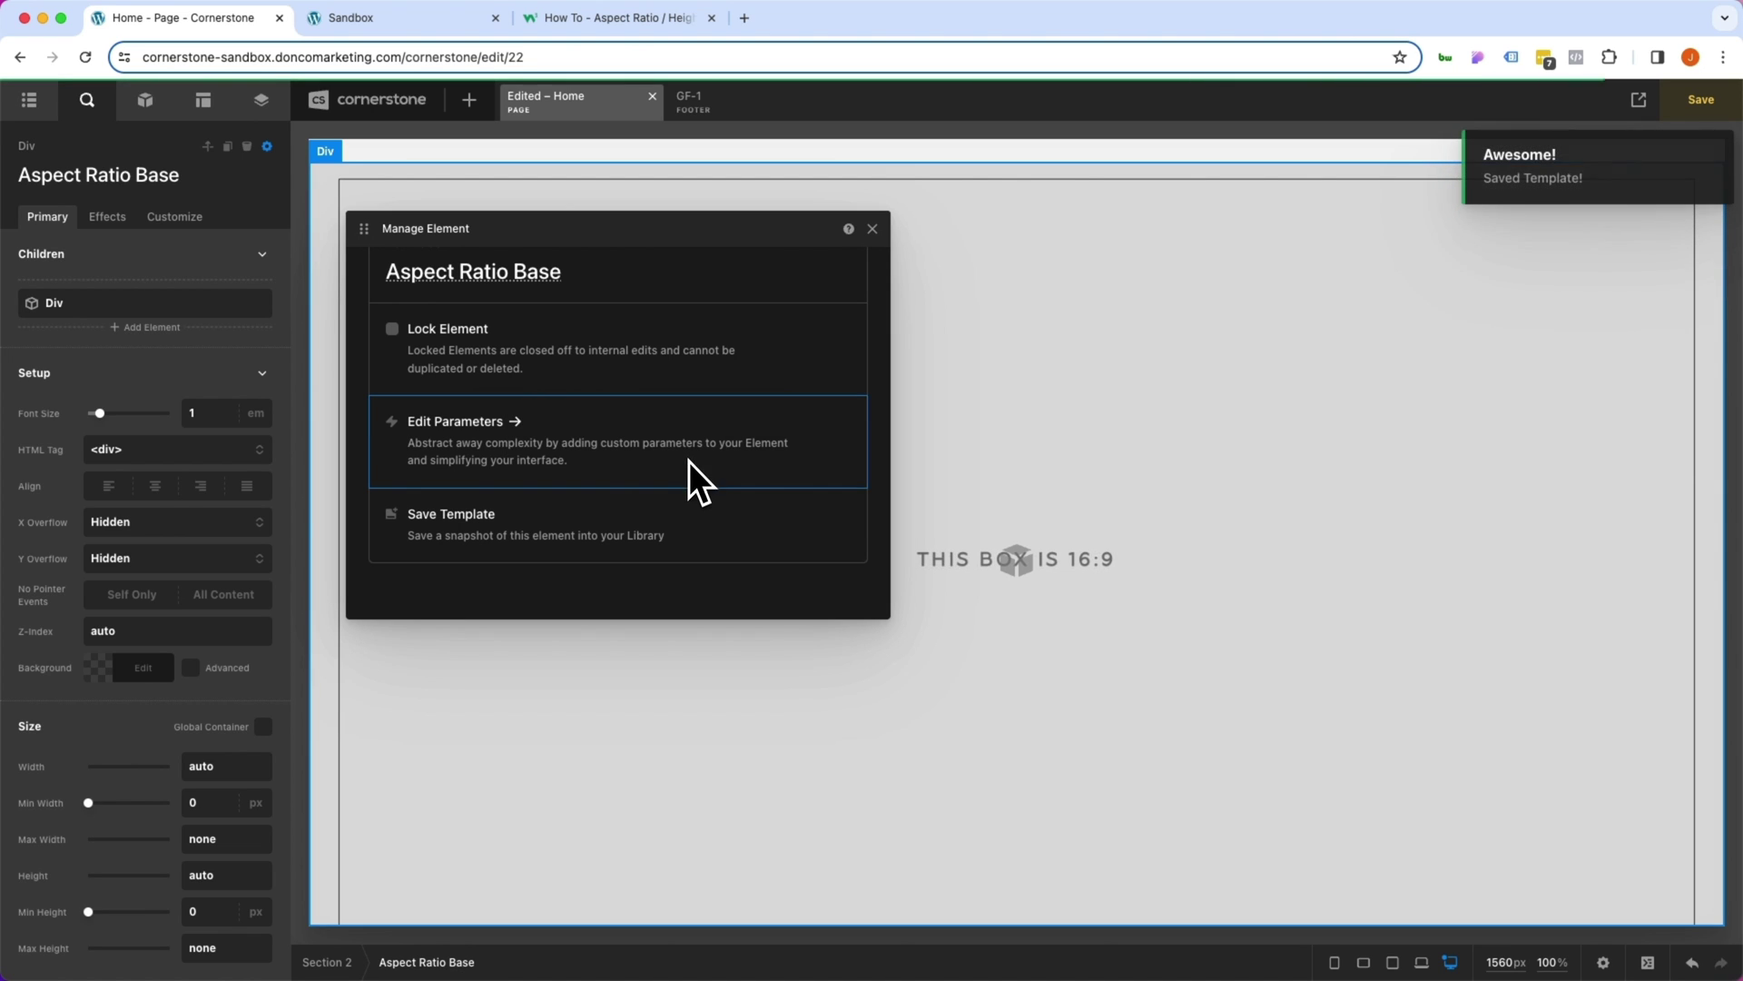
click(873, 228)
key(super+3)
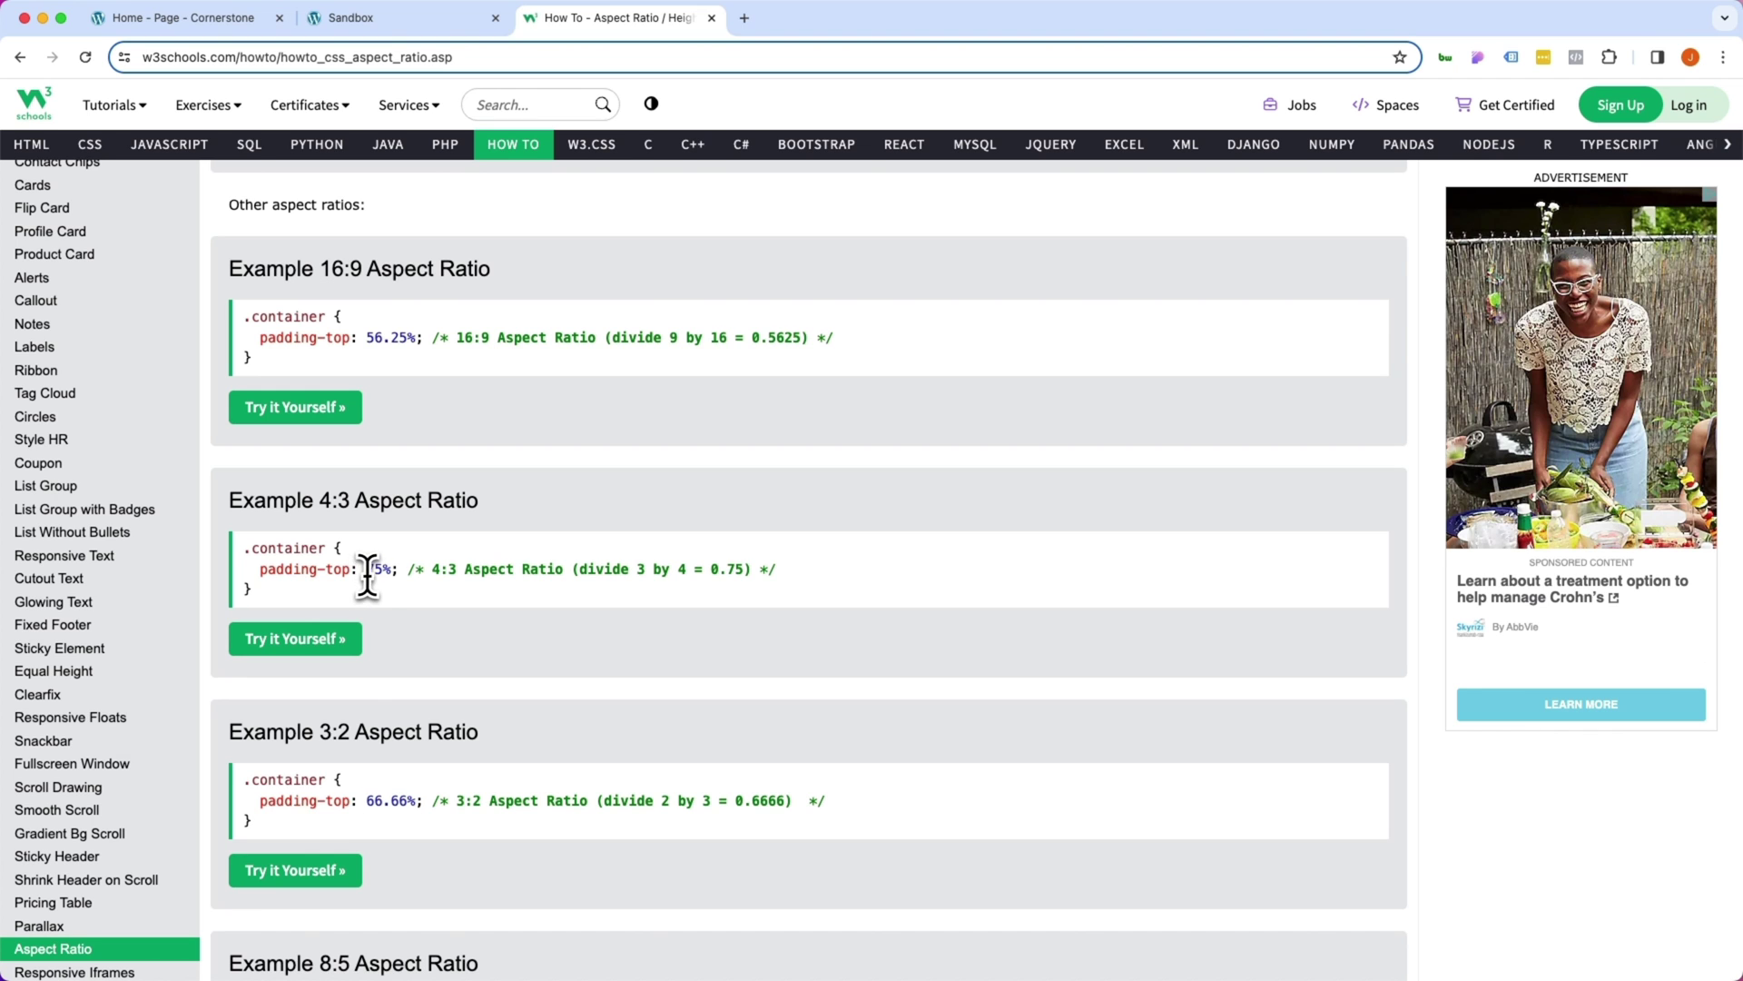
click(216, 15)
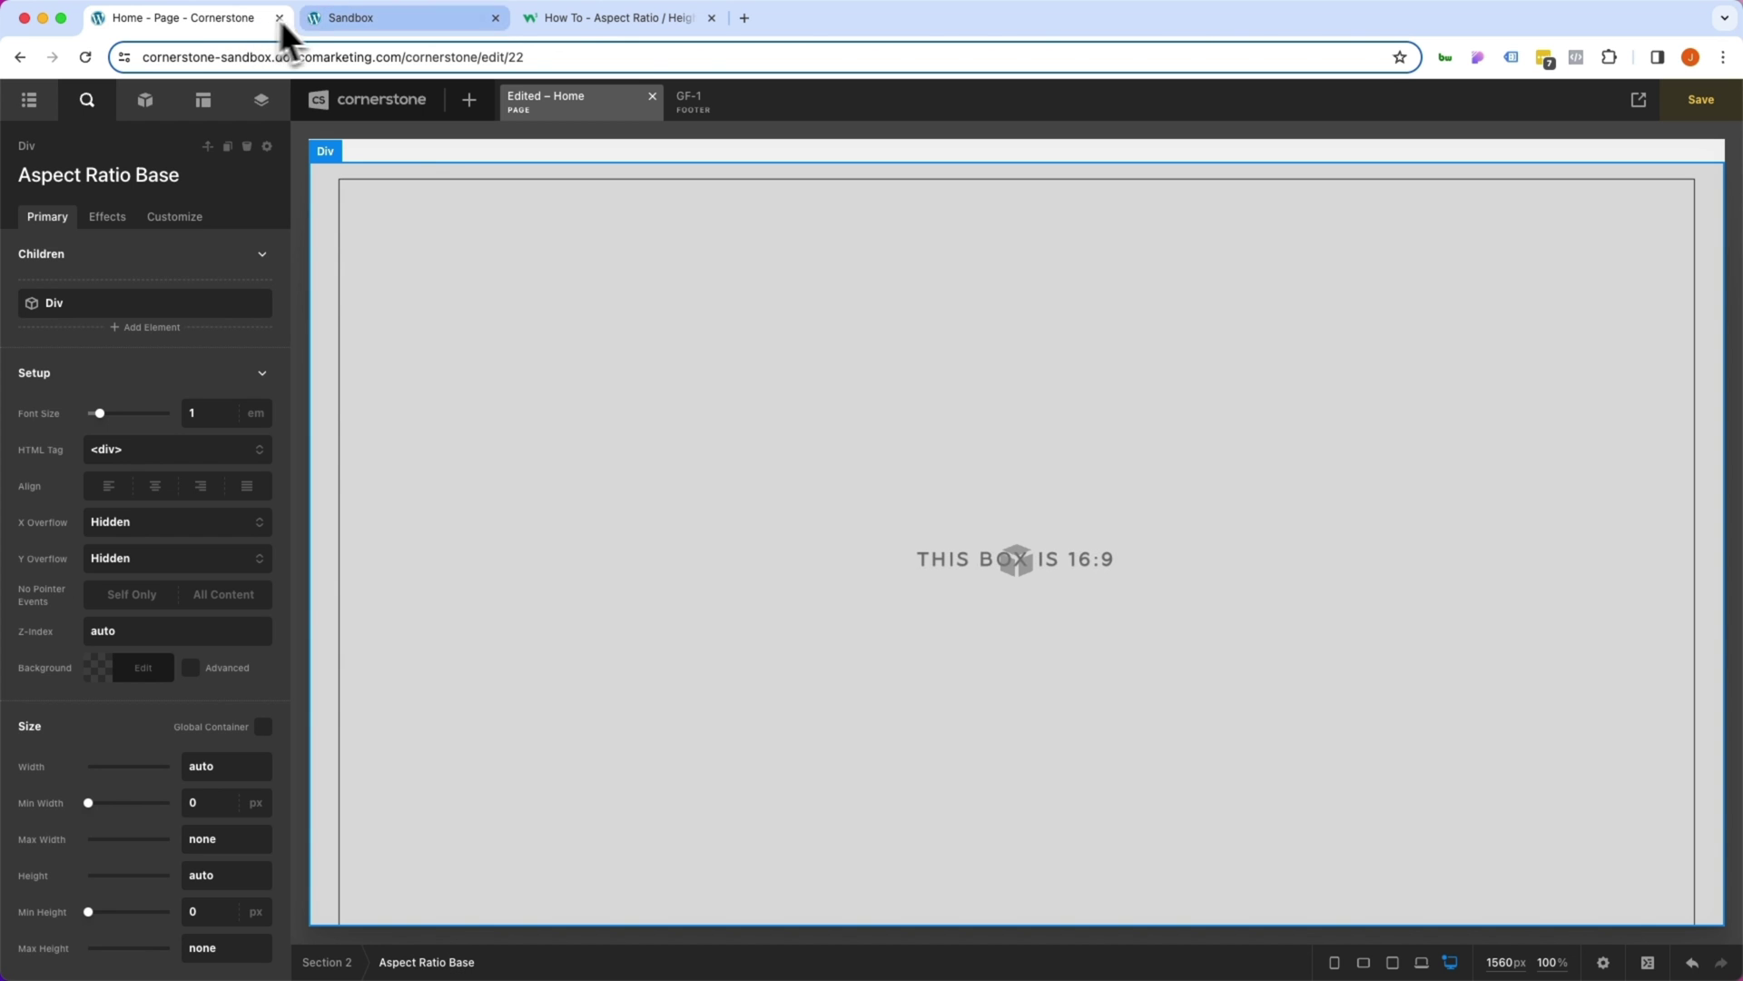
Swap the inner Div's background image for the 4:3 placeholder.
click(451, 300)
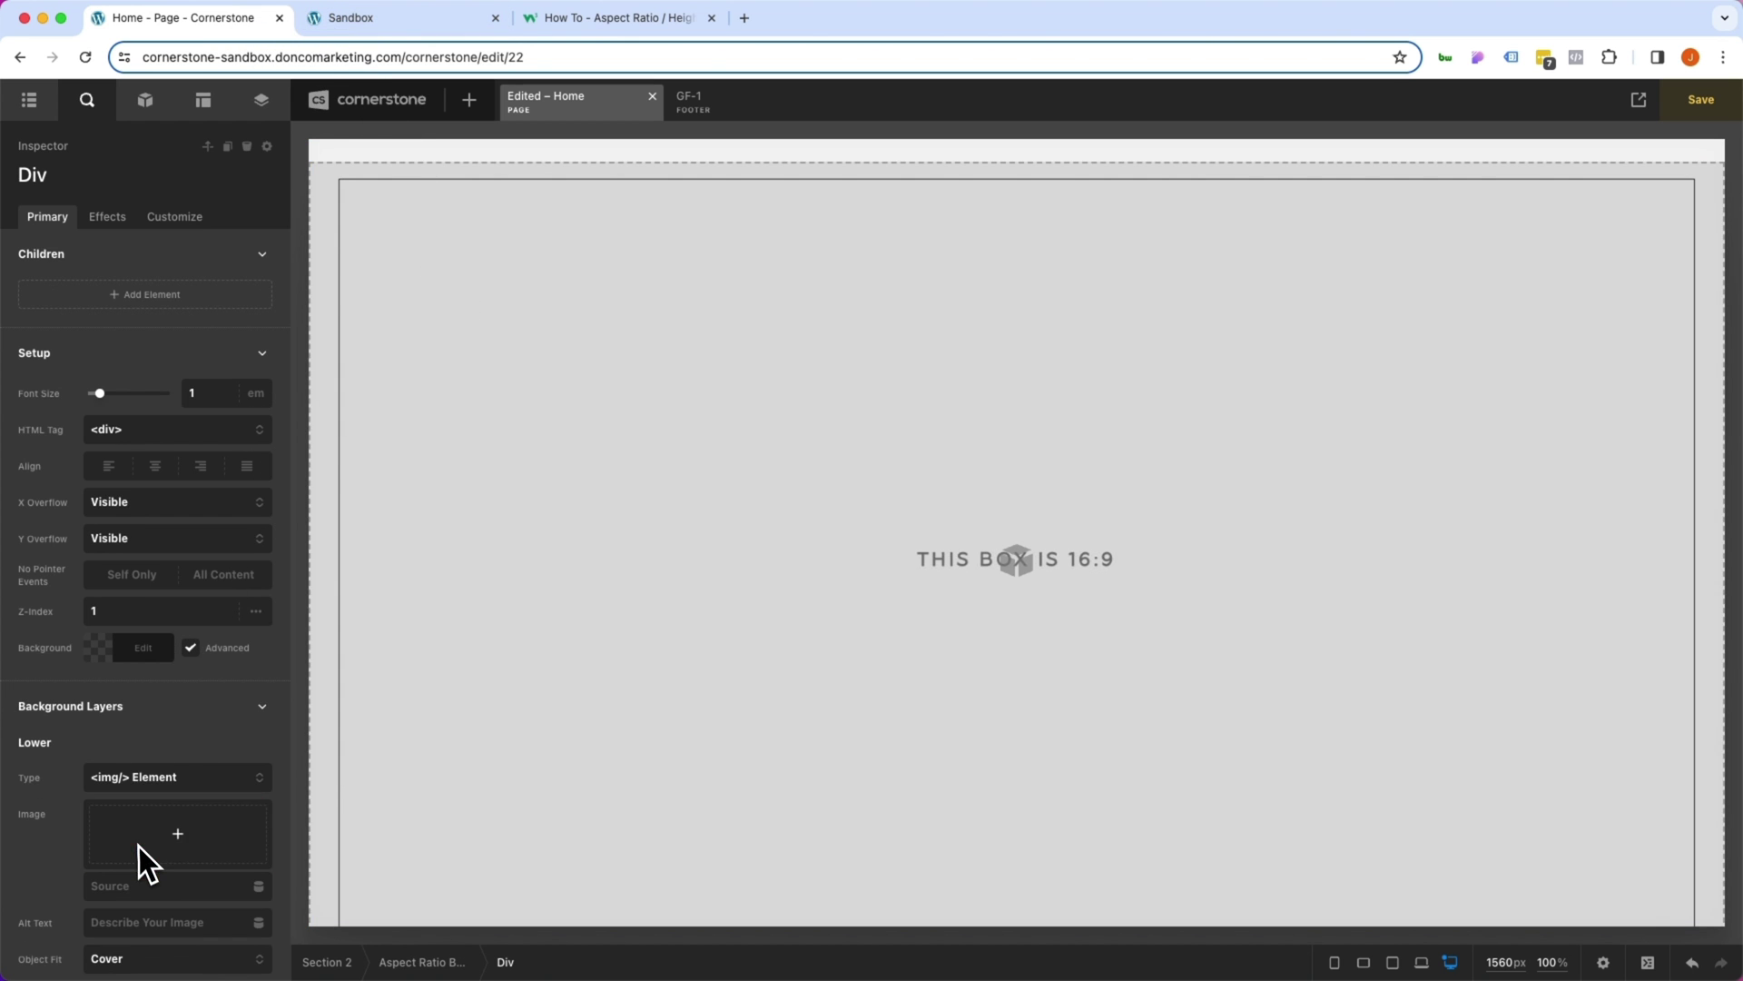
click(139, 846)
click(468, 349)
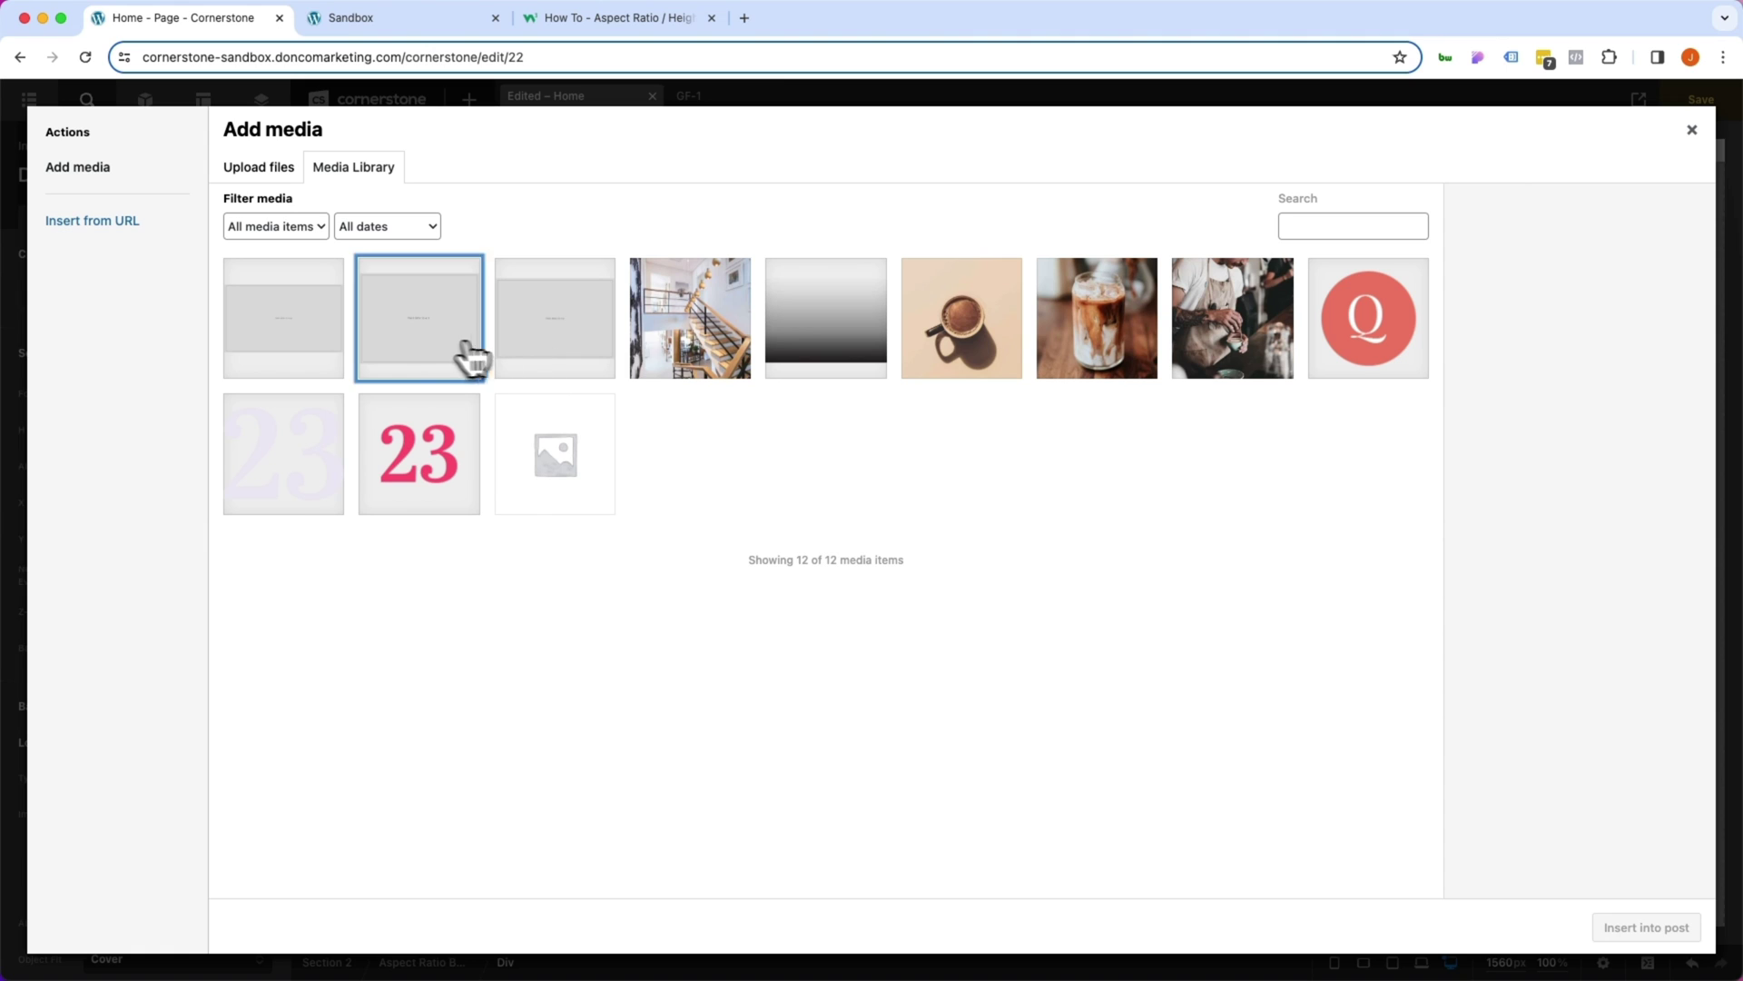
click(1646, 927)
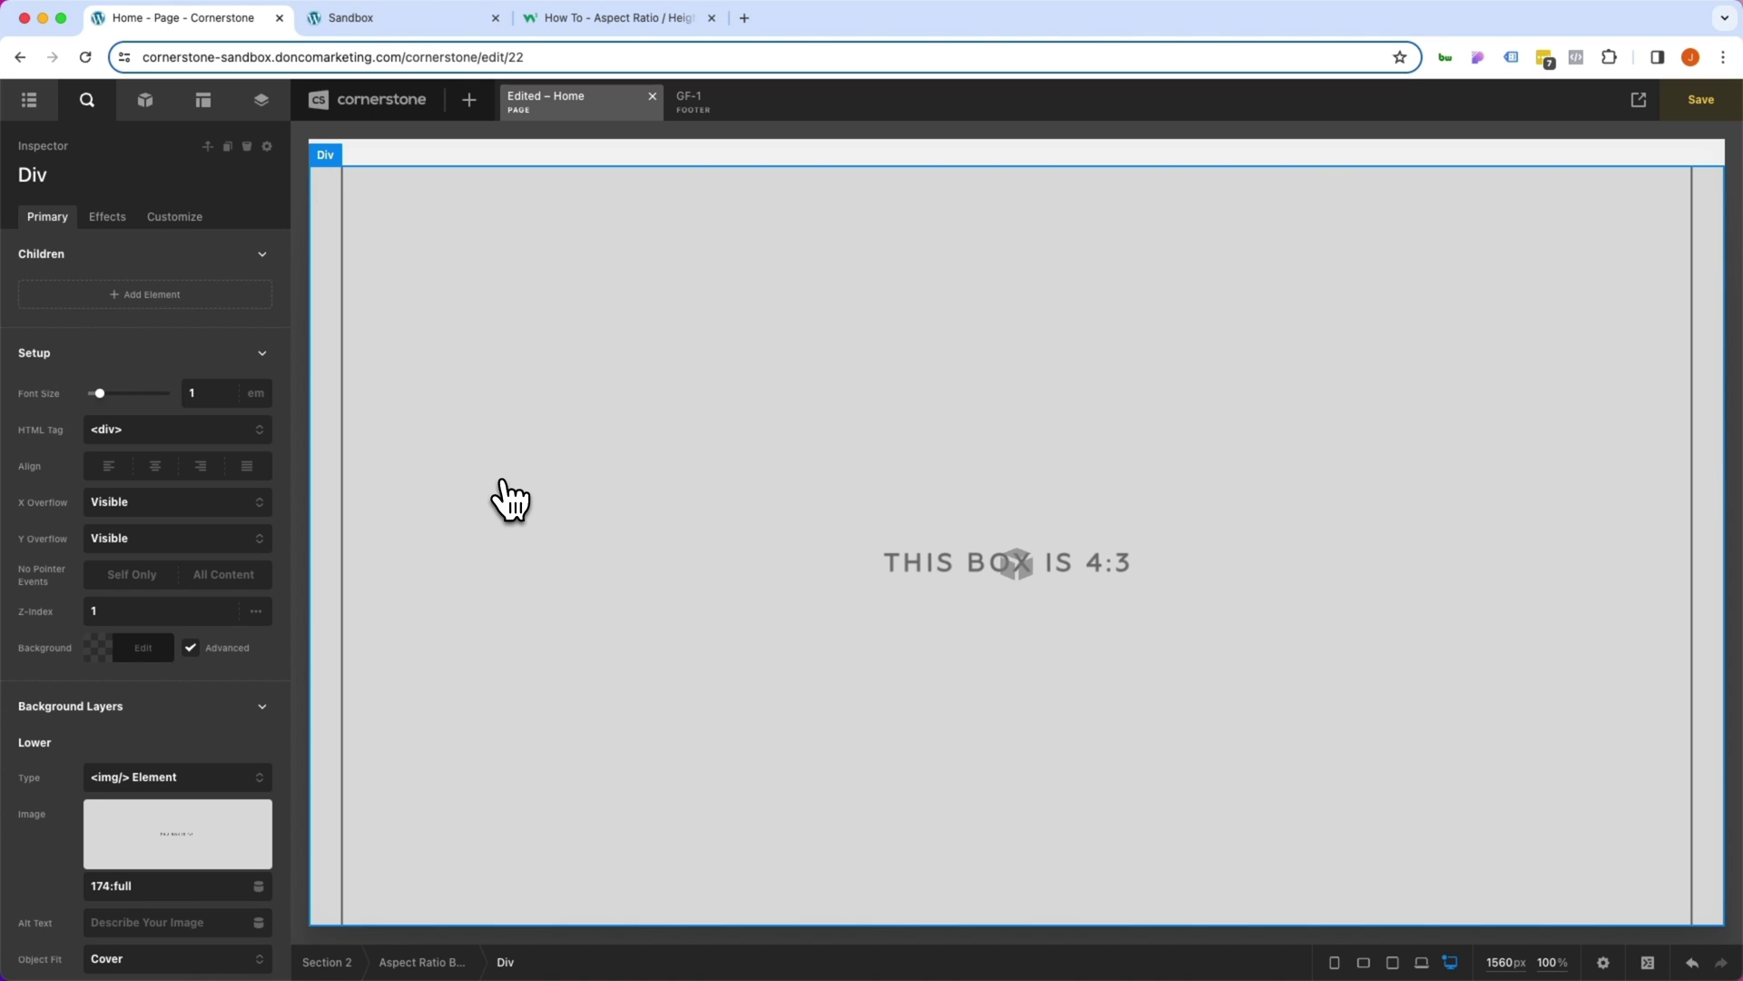
scroll(509, 499, up, 1)
scroll(504, 501, down, 4)
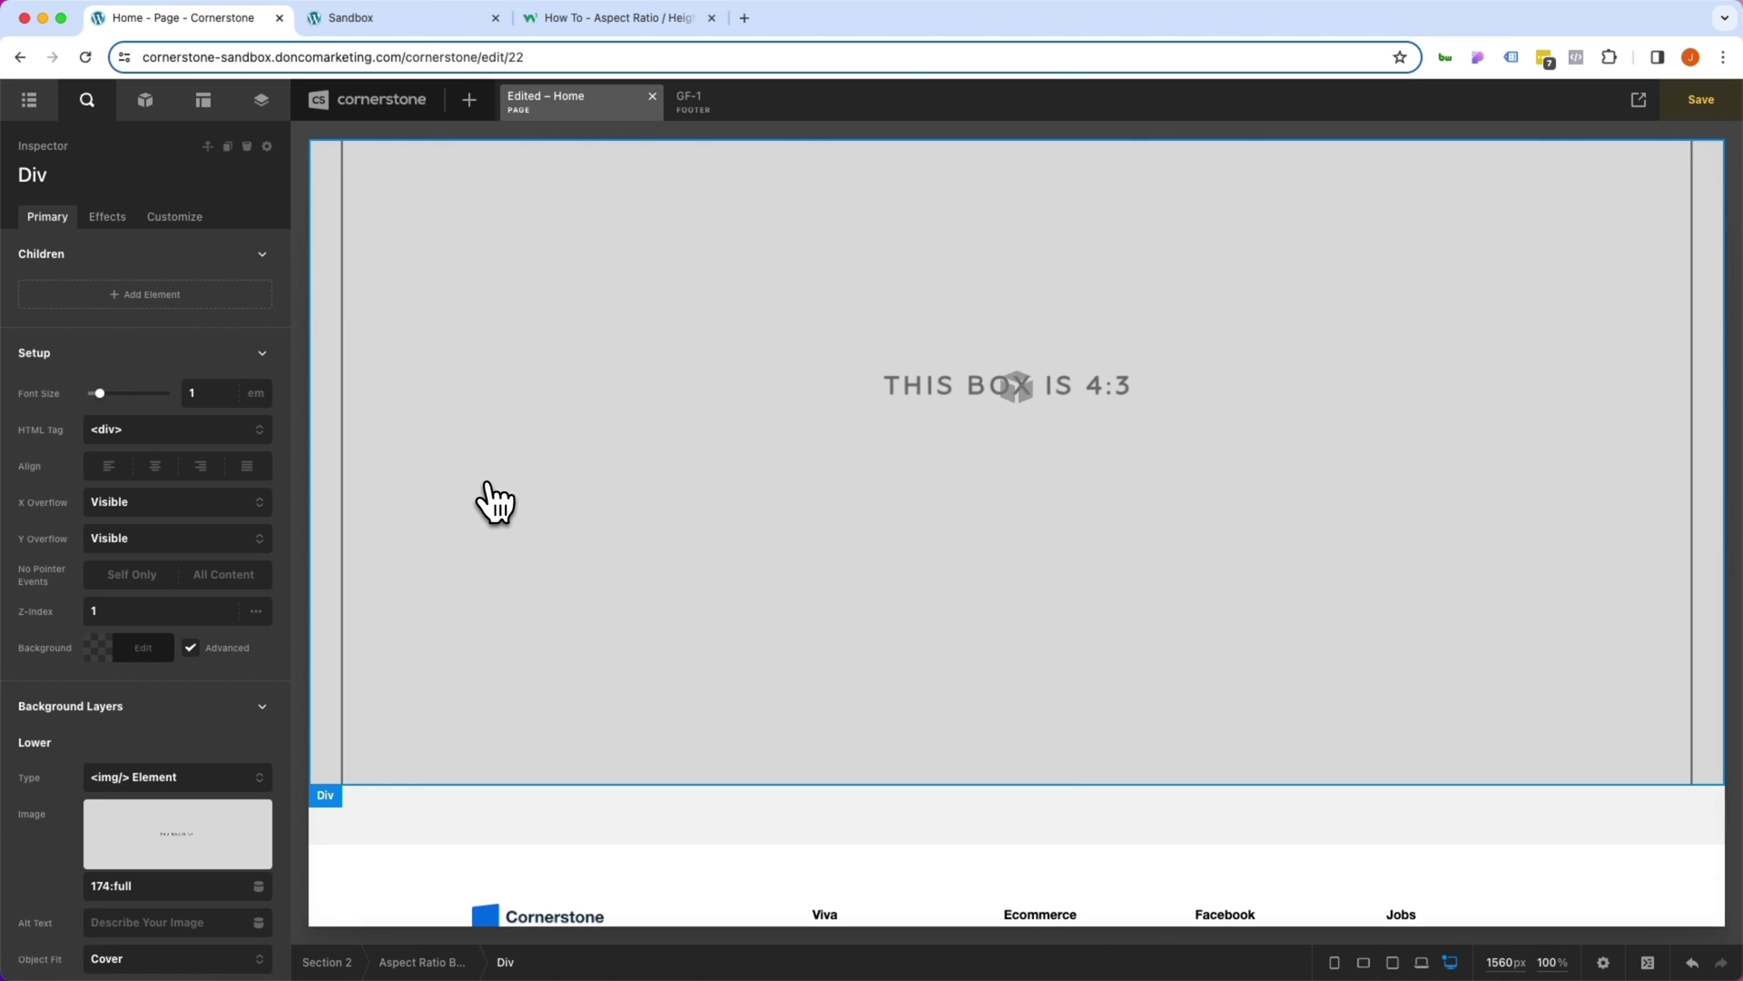
scroll(218, 527, down, 15)
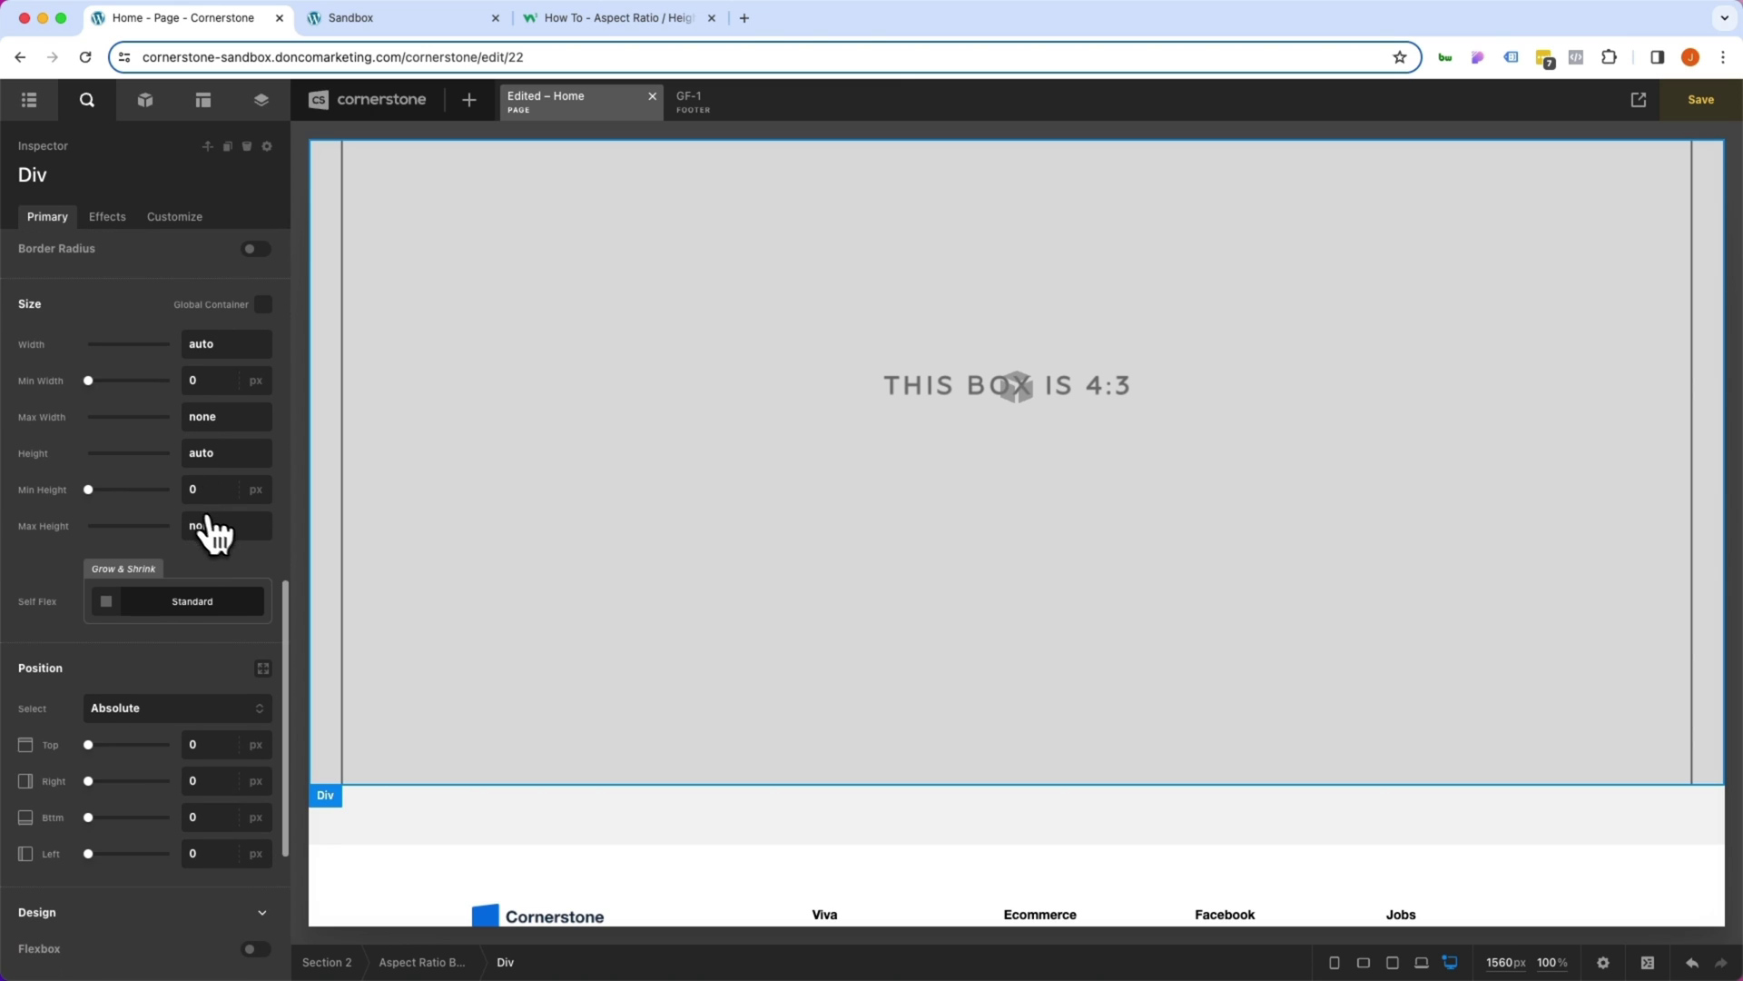
Change Aspect Ratio Base's top padding to 75%.
click(434, 963)
scroll(238, 787, down, 10)
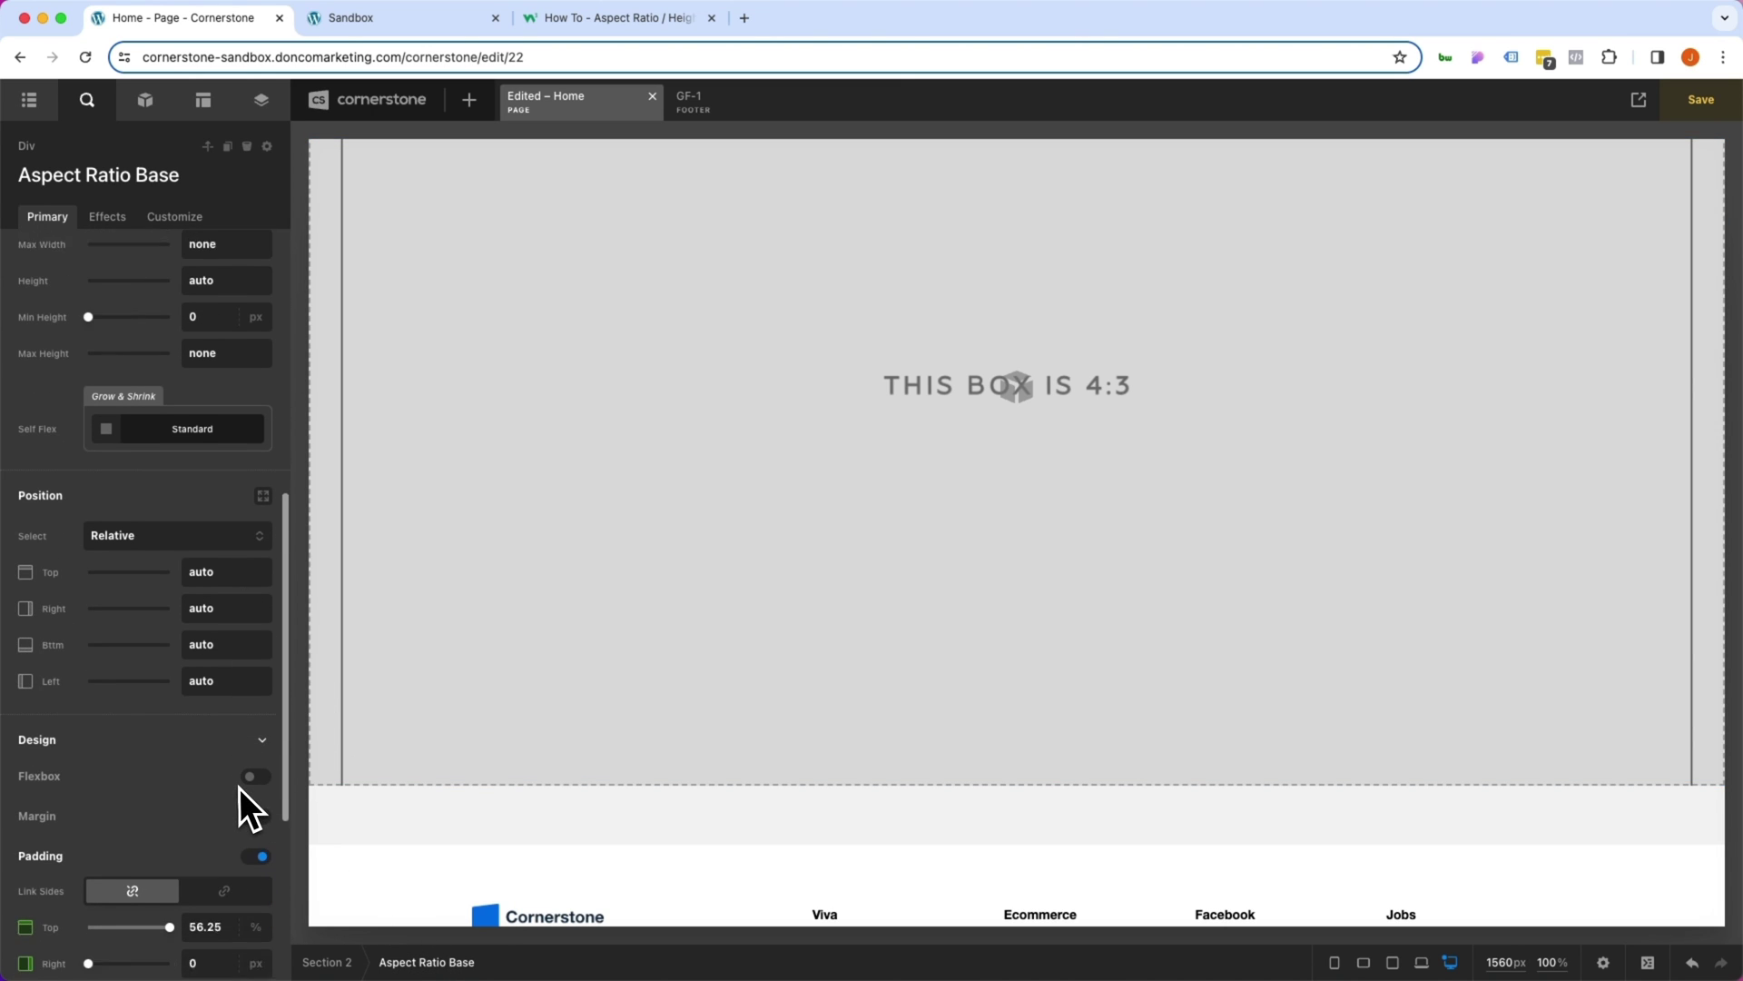
scroll(238, 787, down, 3)
click(212, 794)
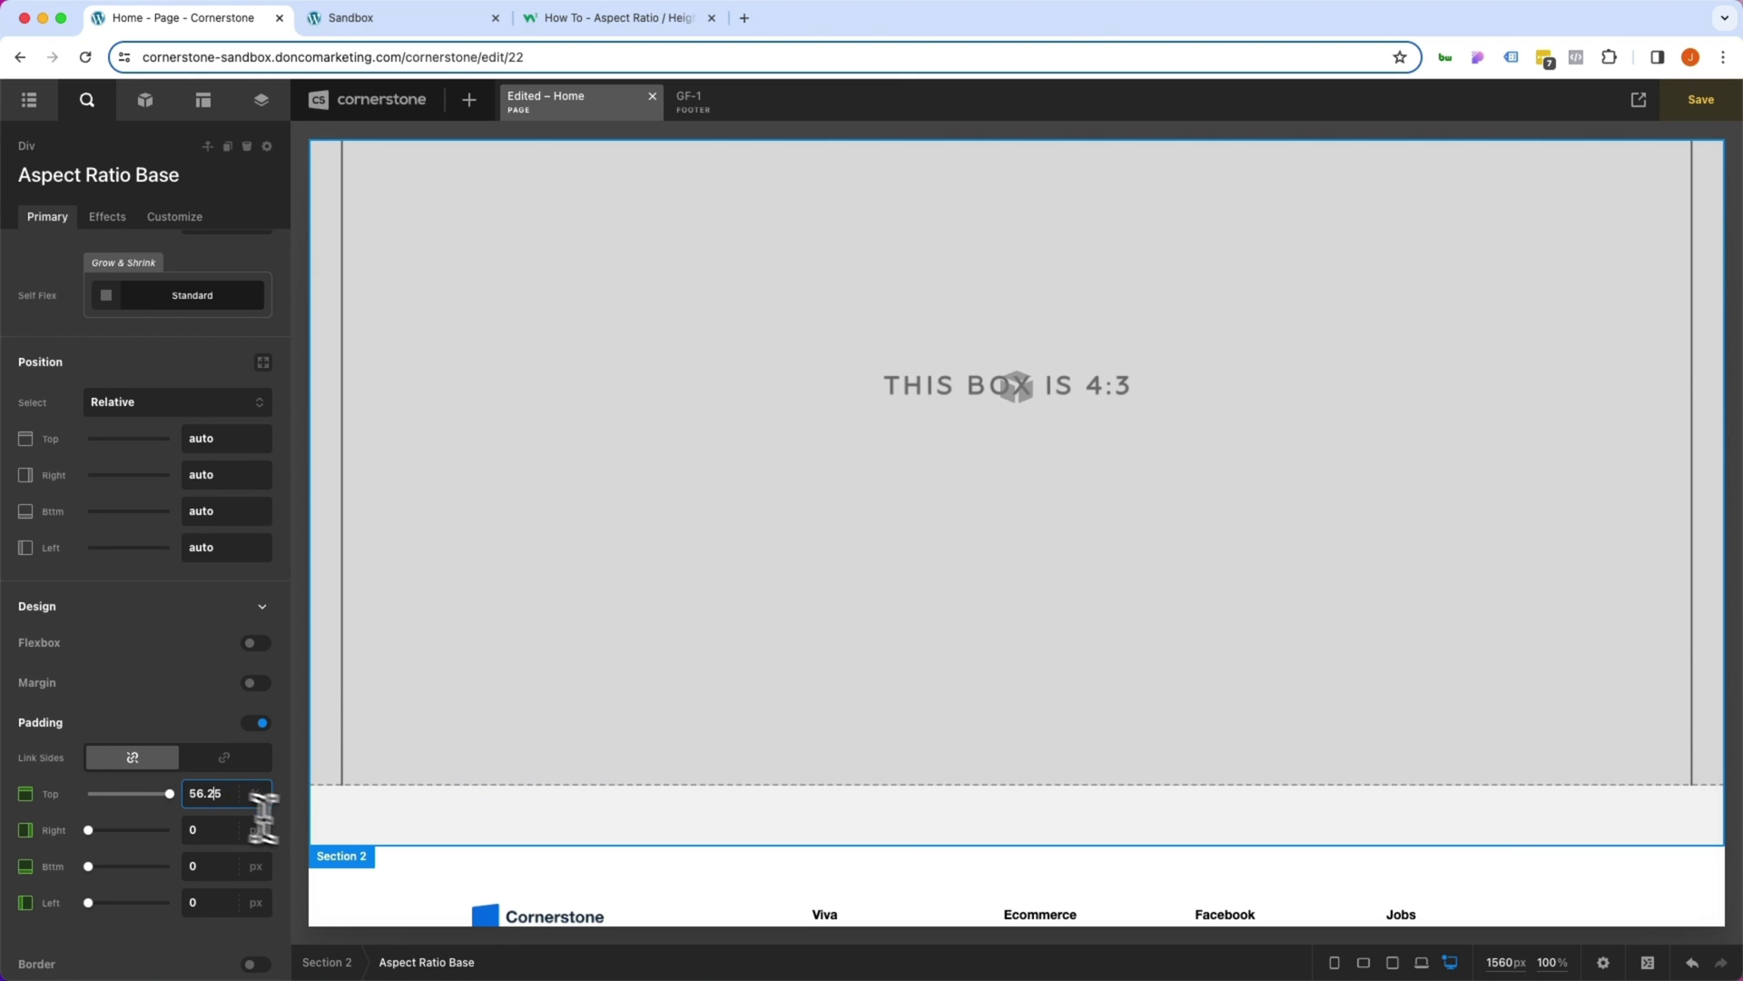
key(super+a)
text(75)
scroll(451, 771, down, 5)
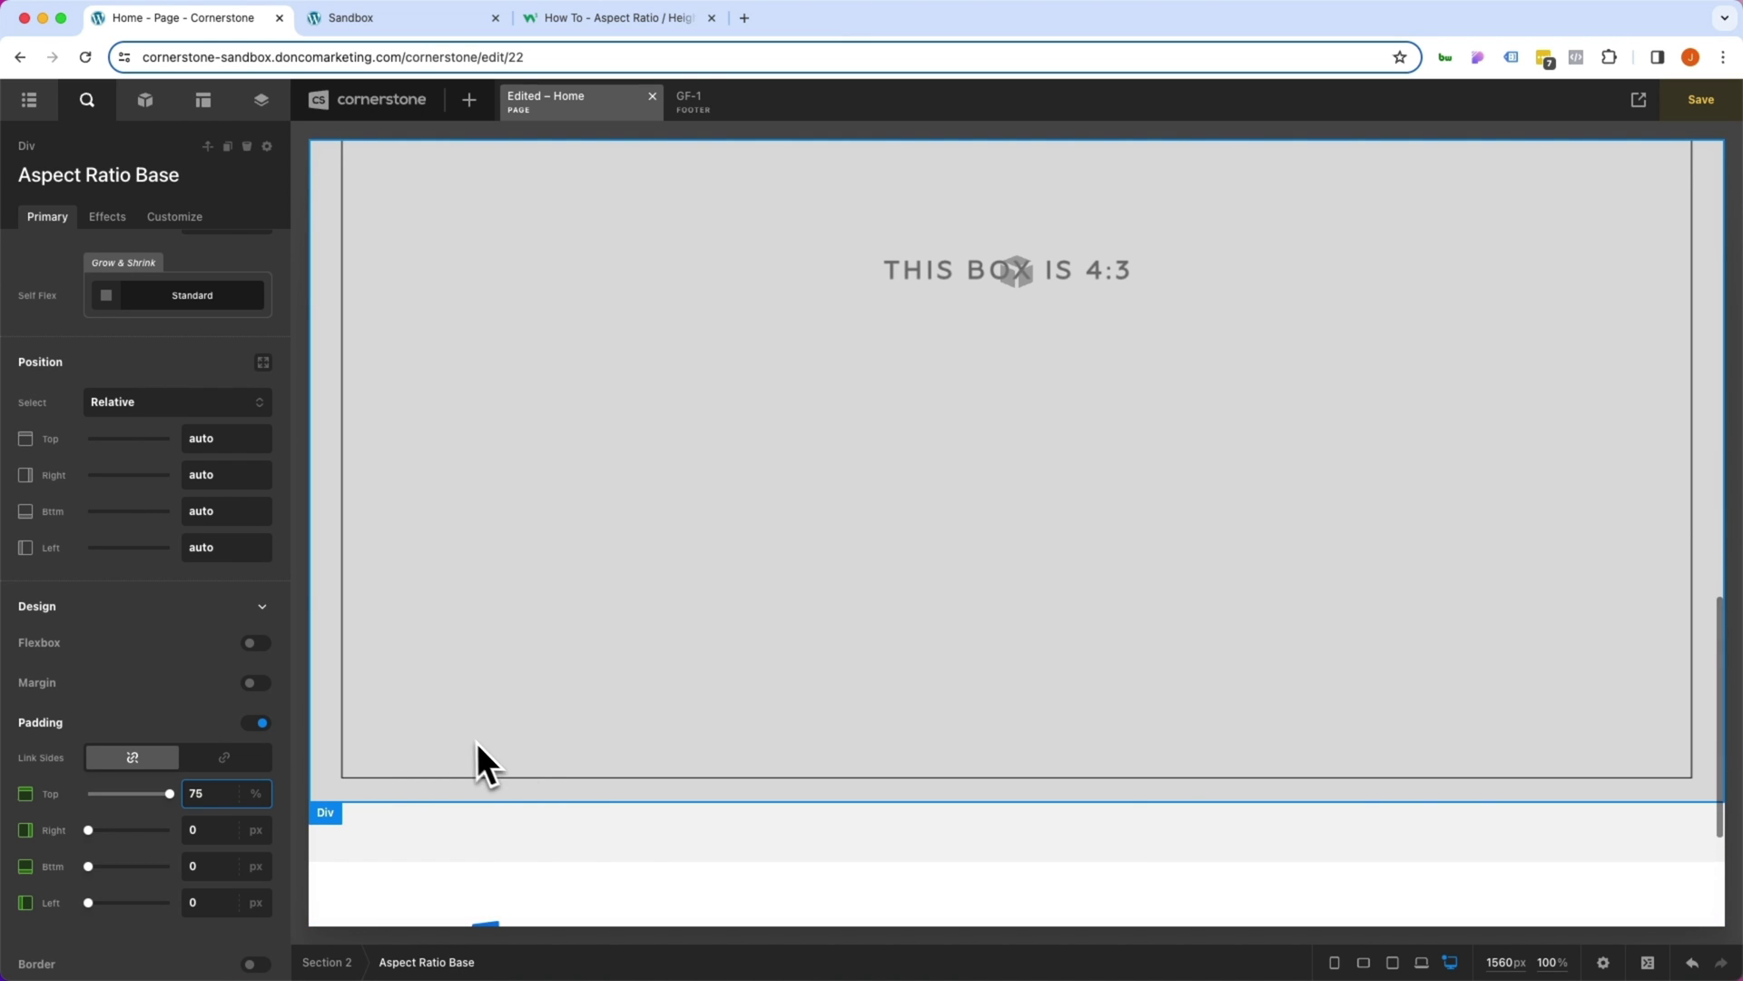
scroll(476, 743, up, 10)
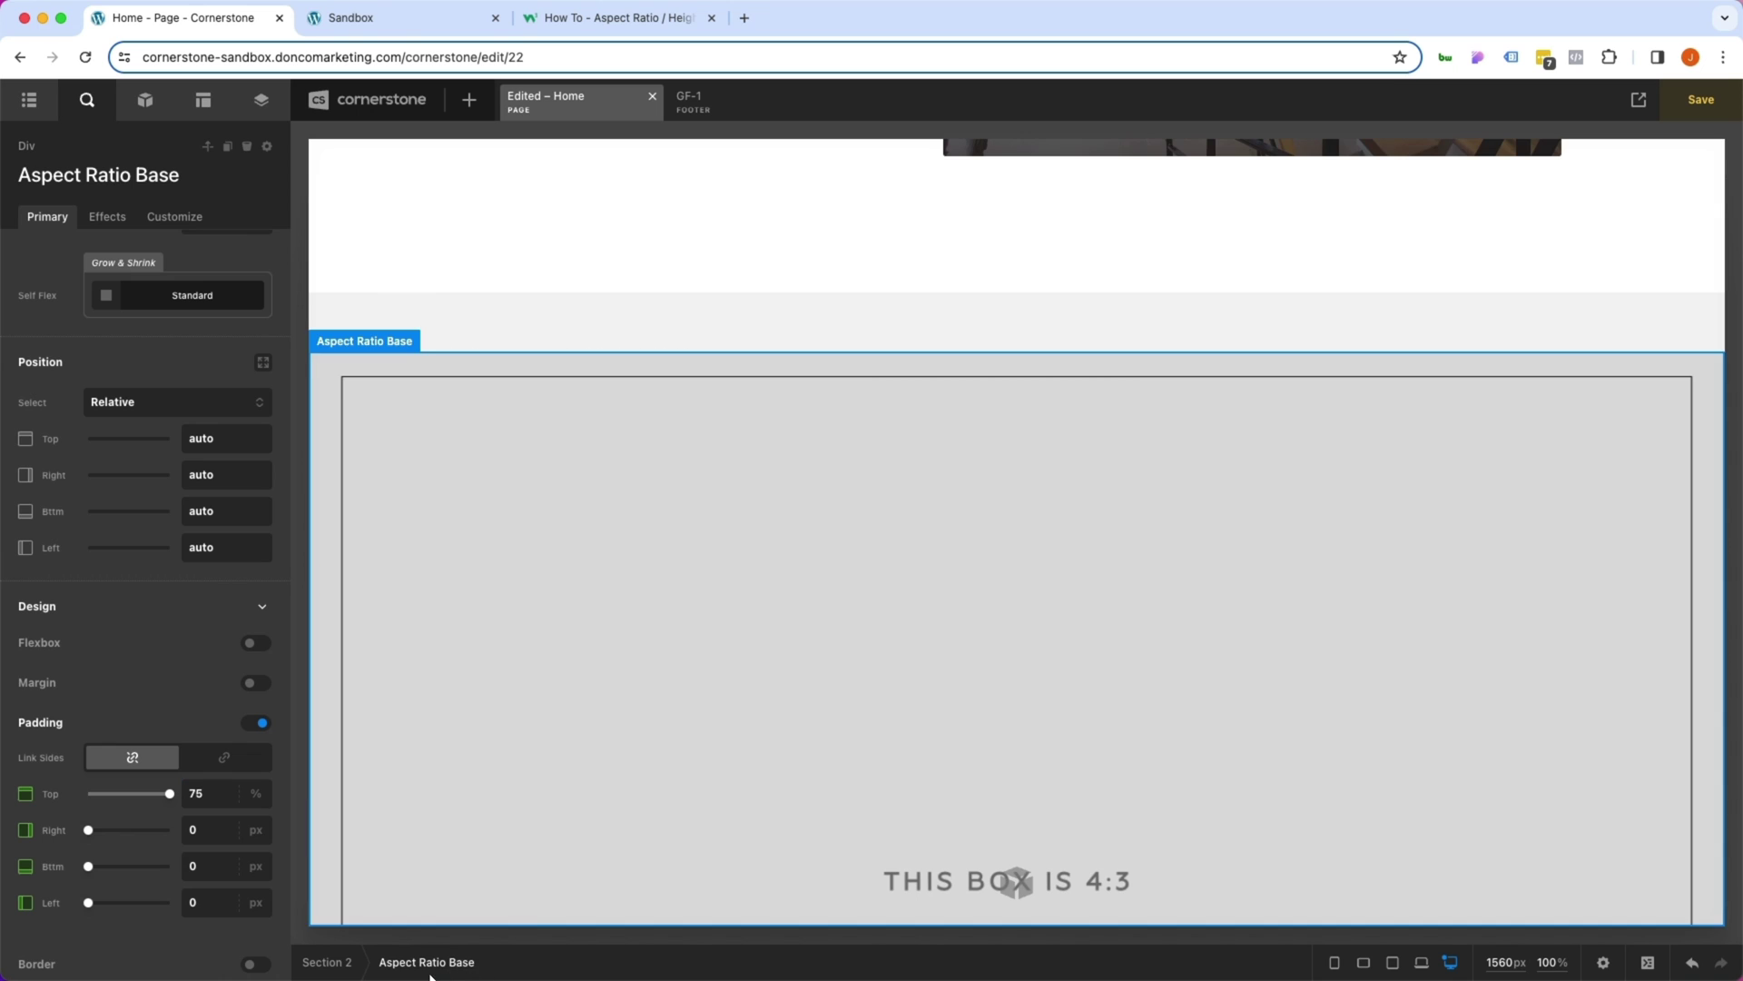
Save Aspect Ratio Base as the 4:3 Aspect Ratio template.
click(267, 146)
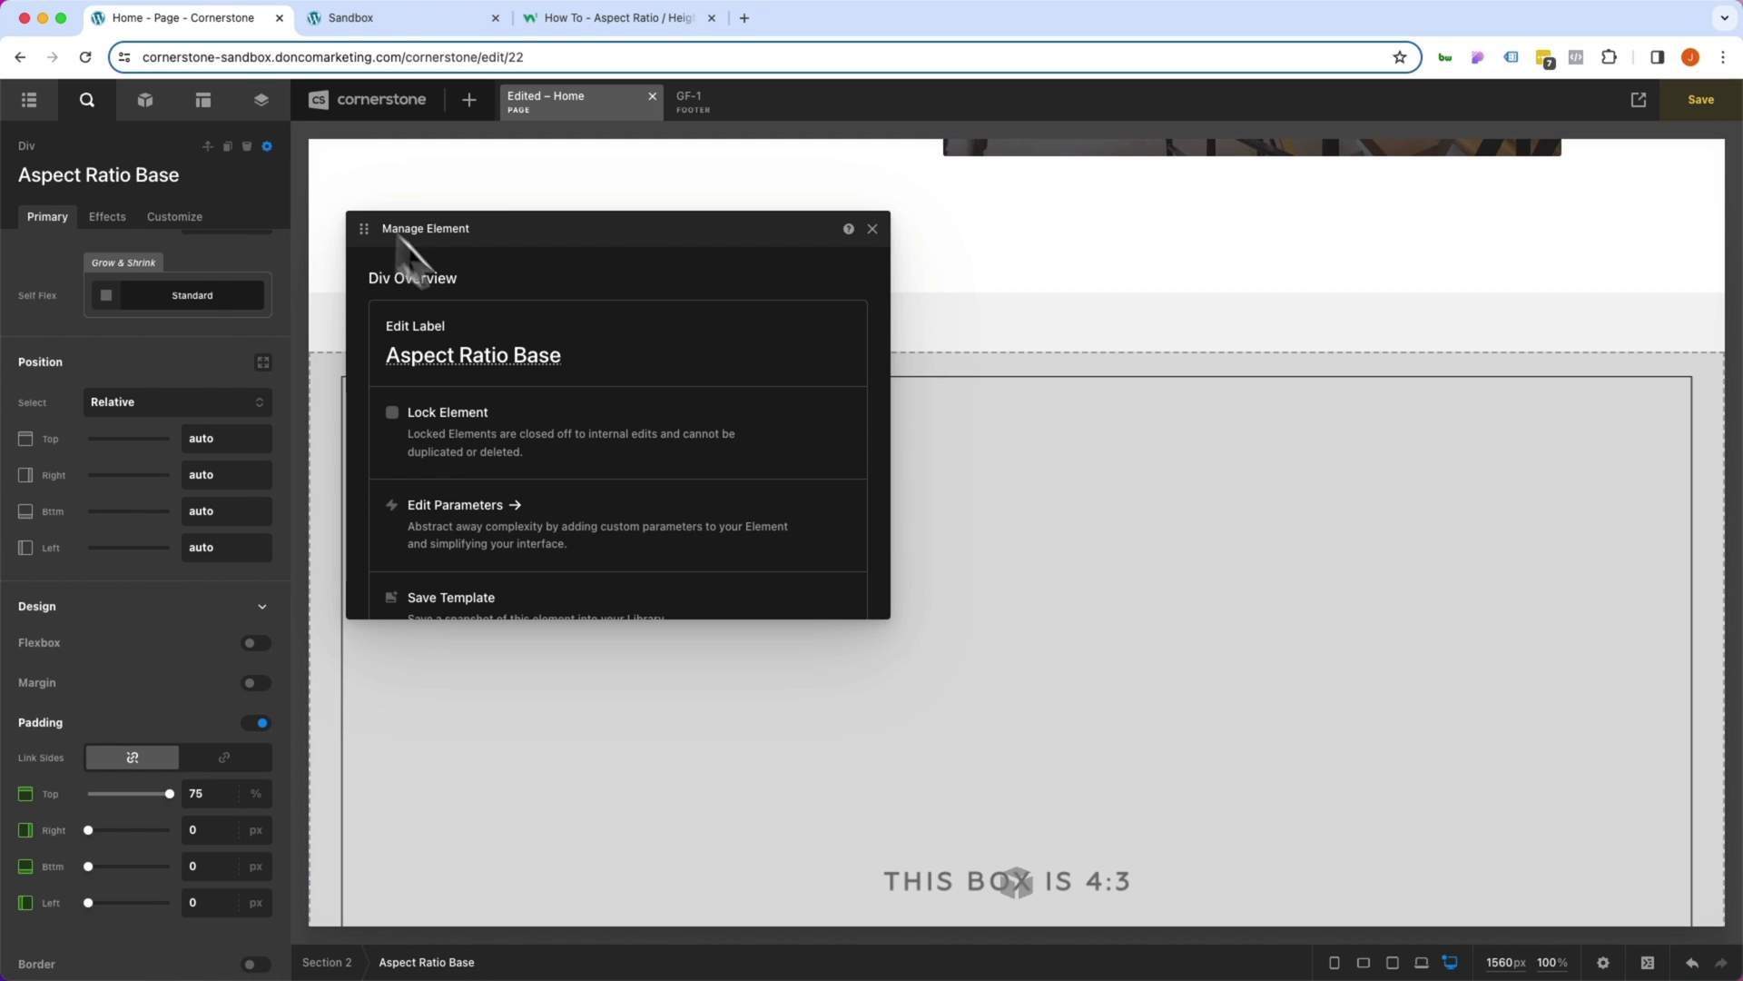
click(456, 577)
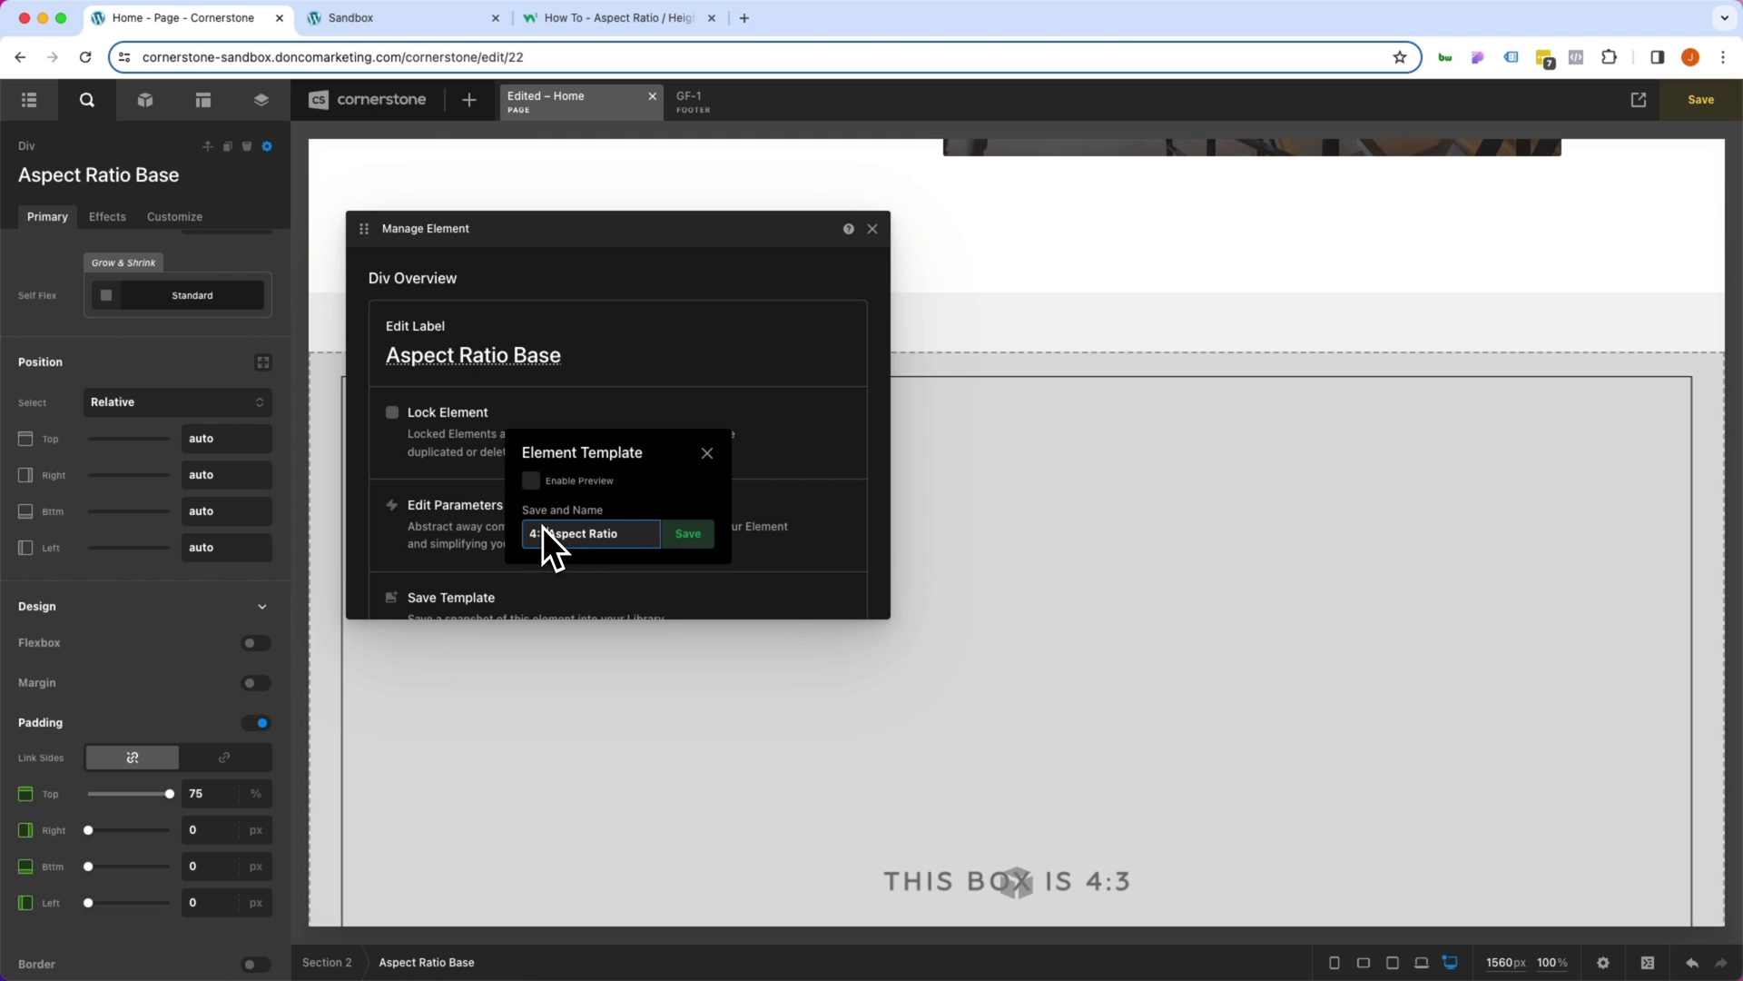
click(688, 533)
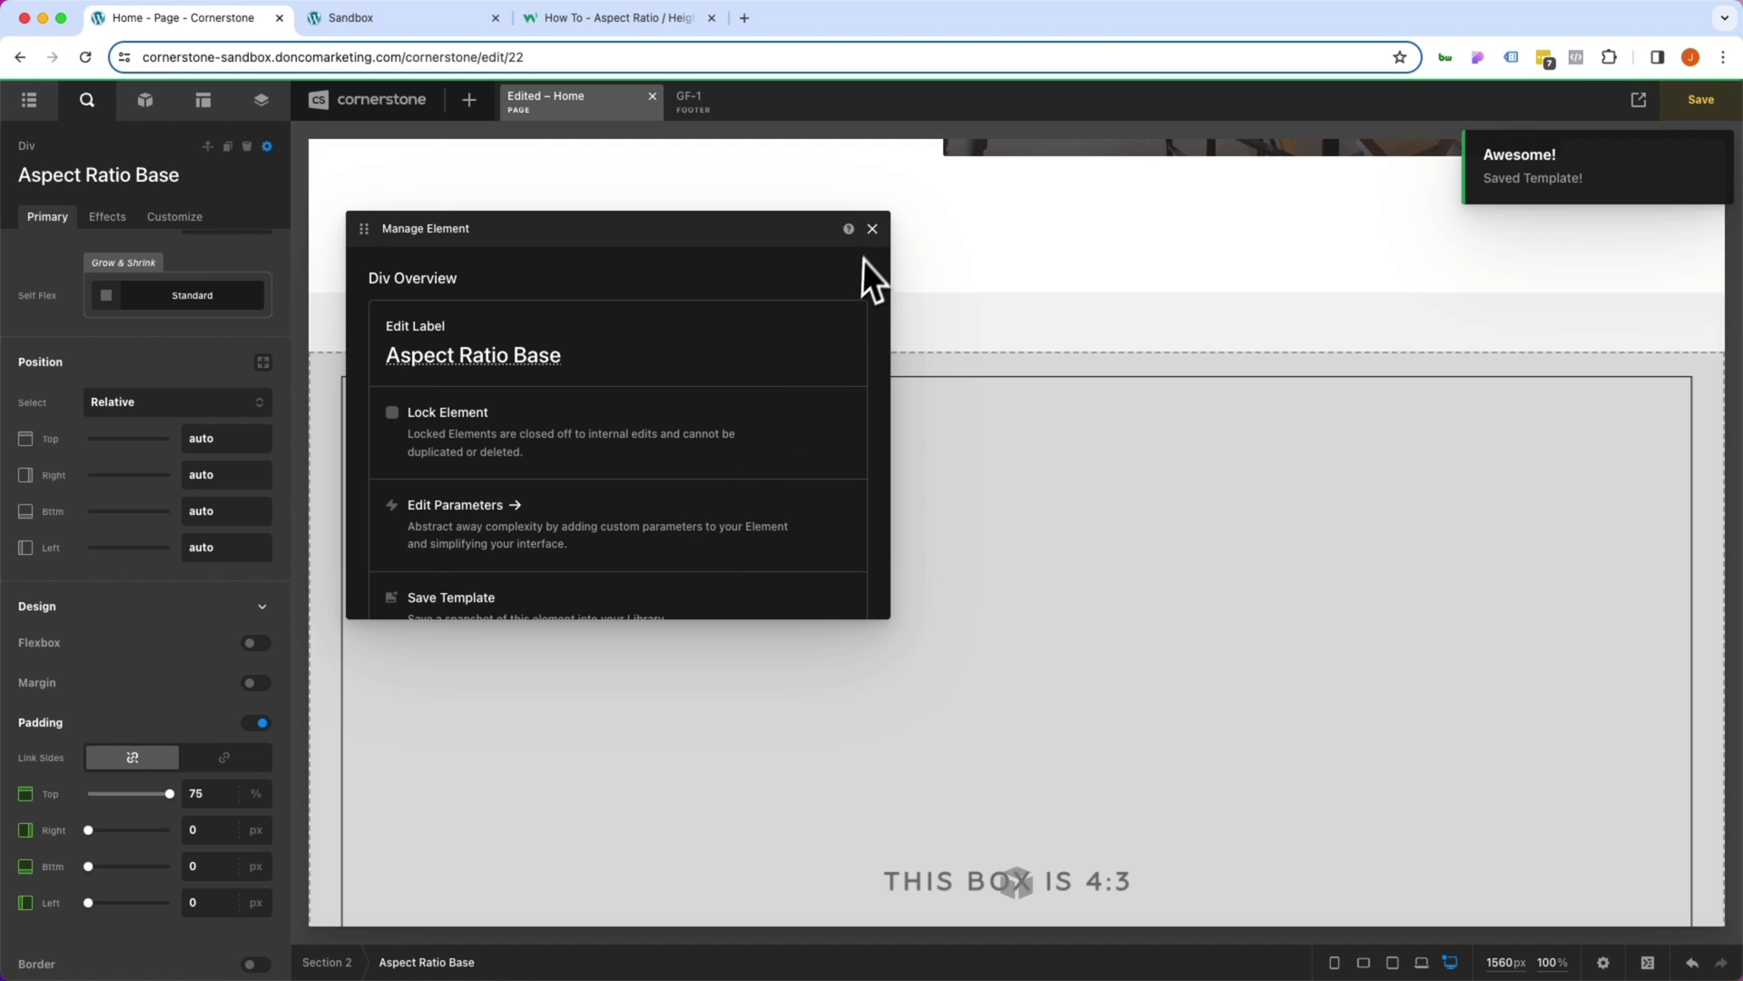
click(873, 229)
Replace the inner Div's background with 3x2-Placeholder and reselect Aspect Ratio Base.
click(536, 529)
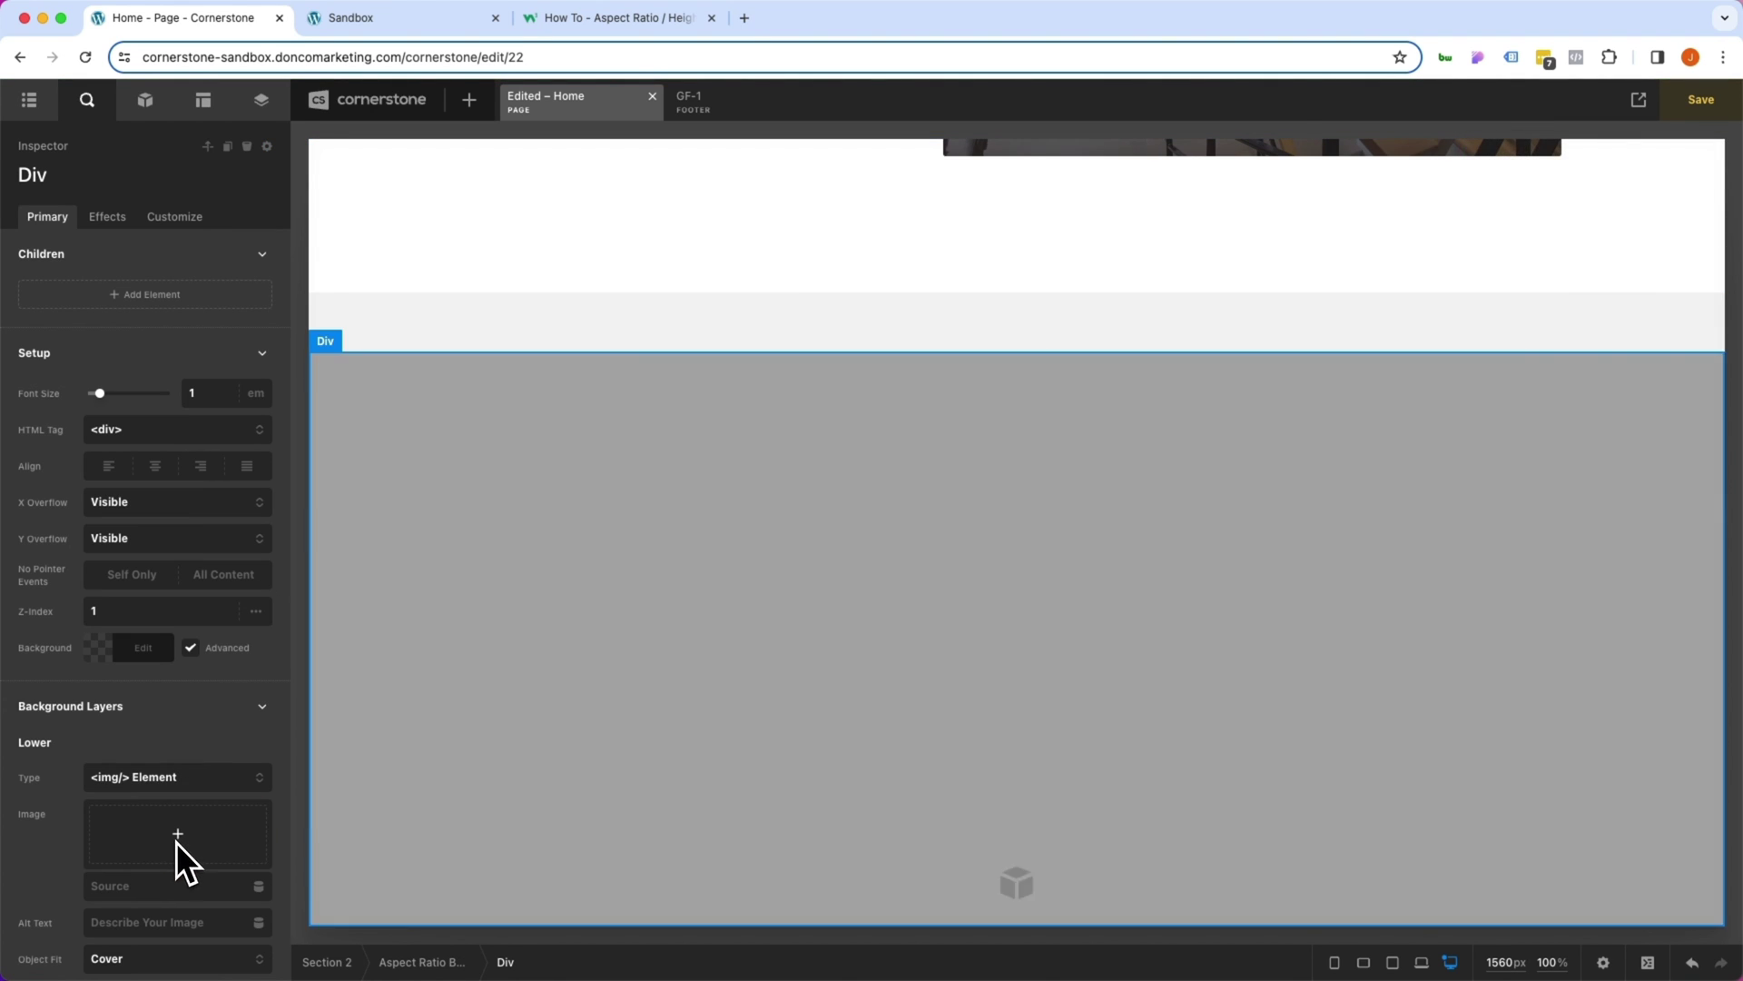
click(178, 835)
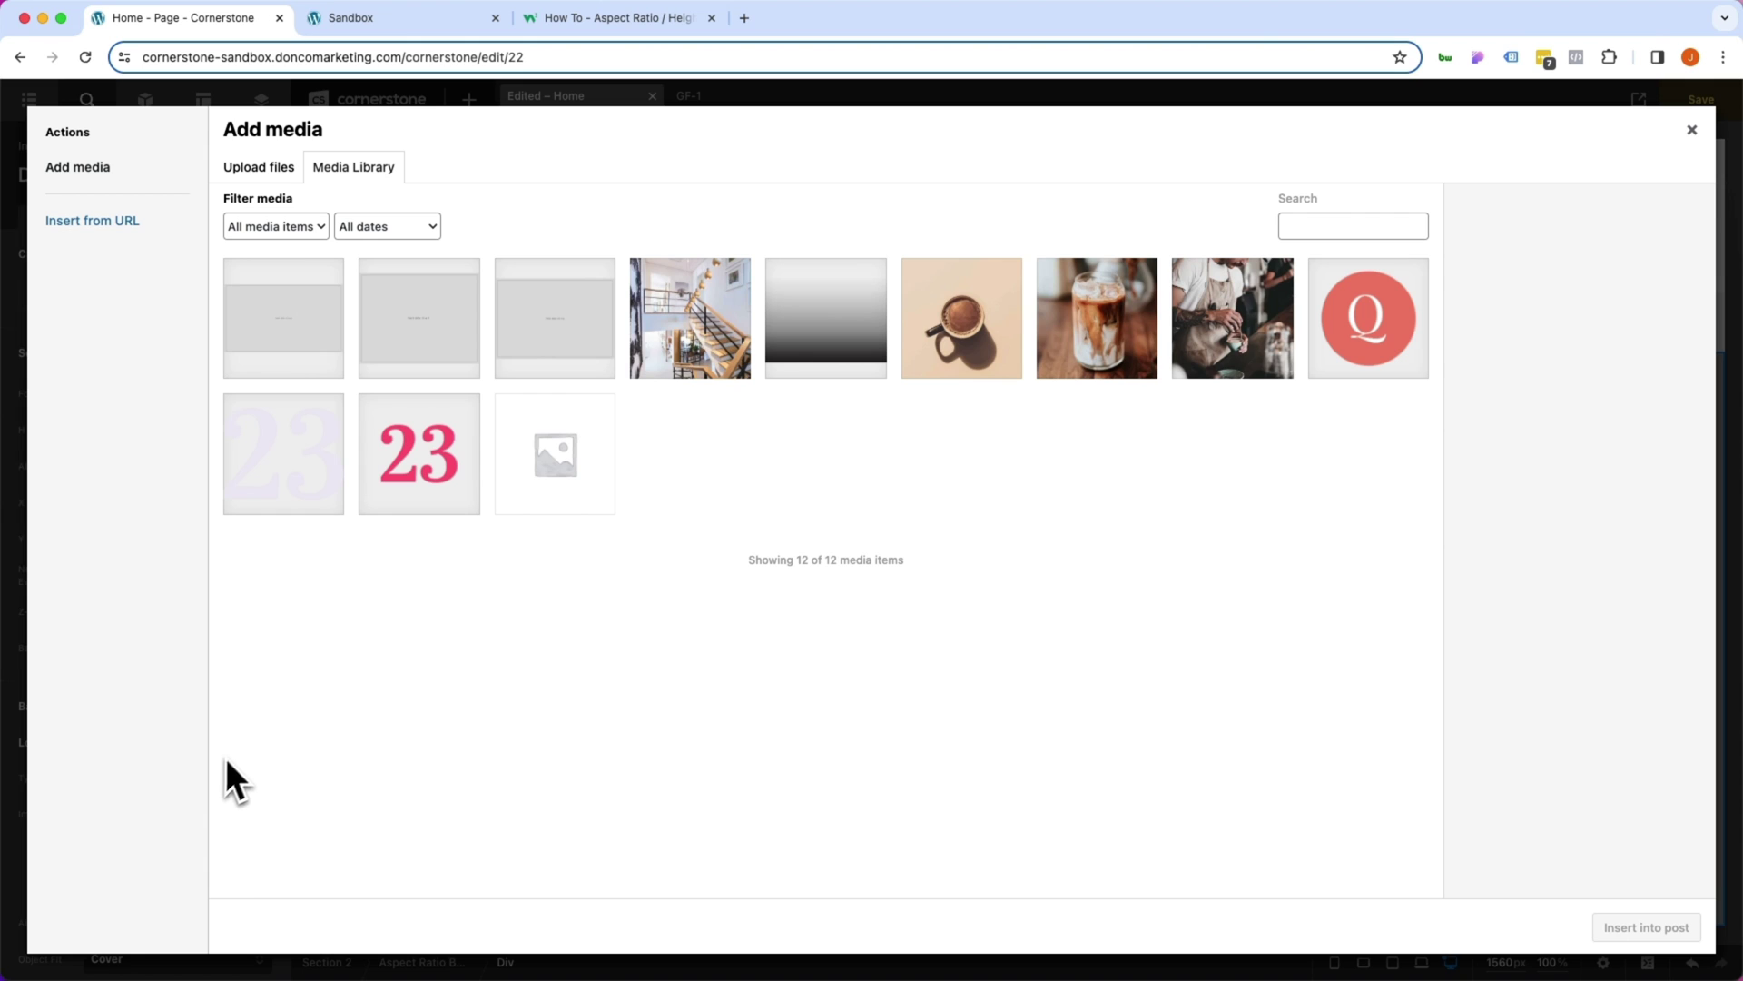
click(534, 325)
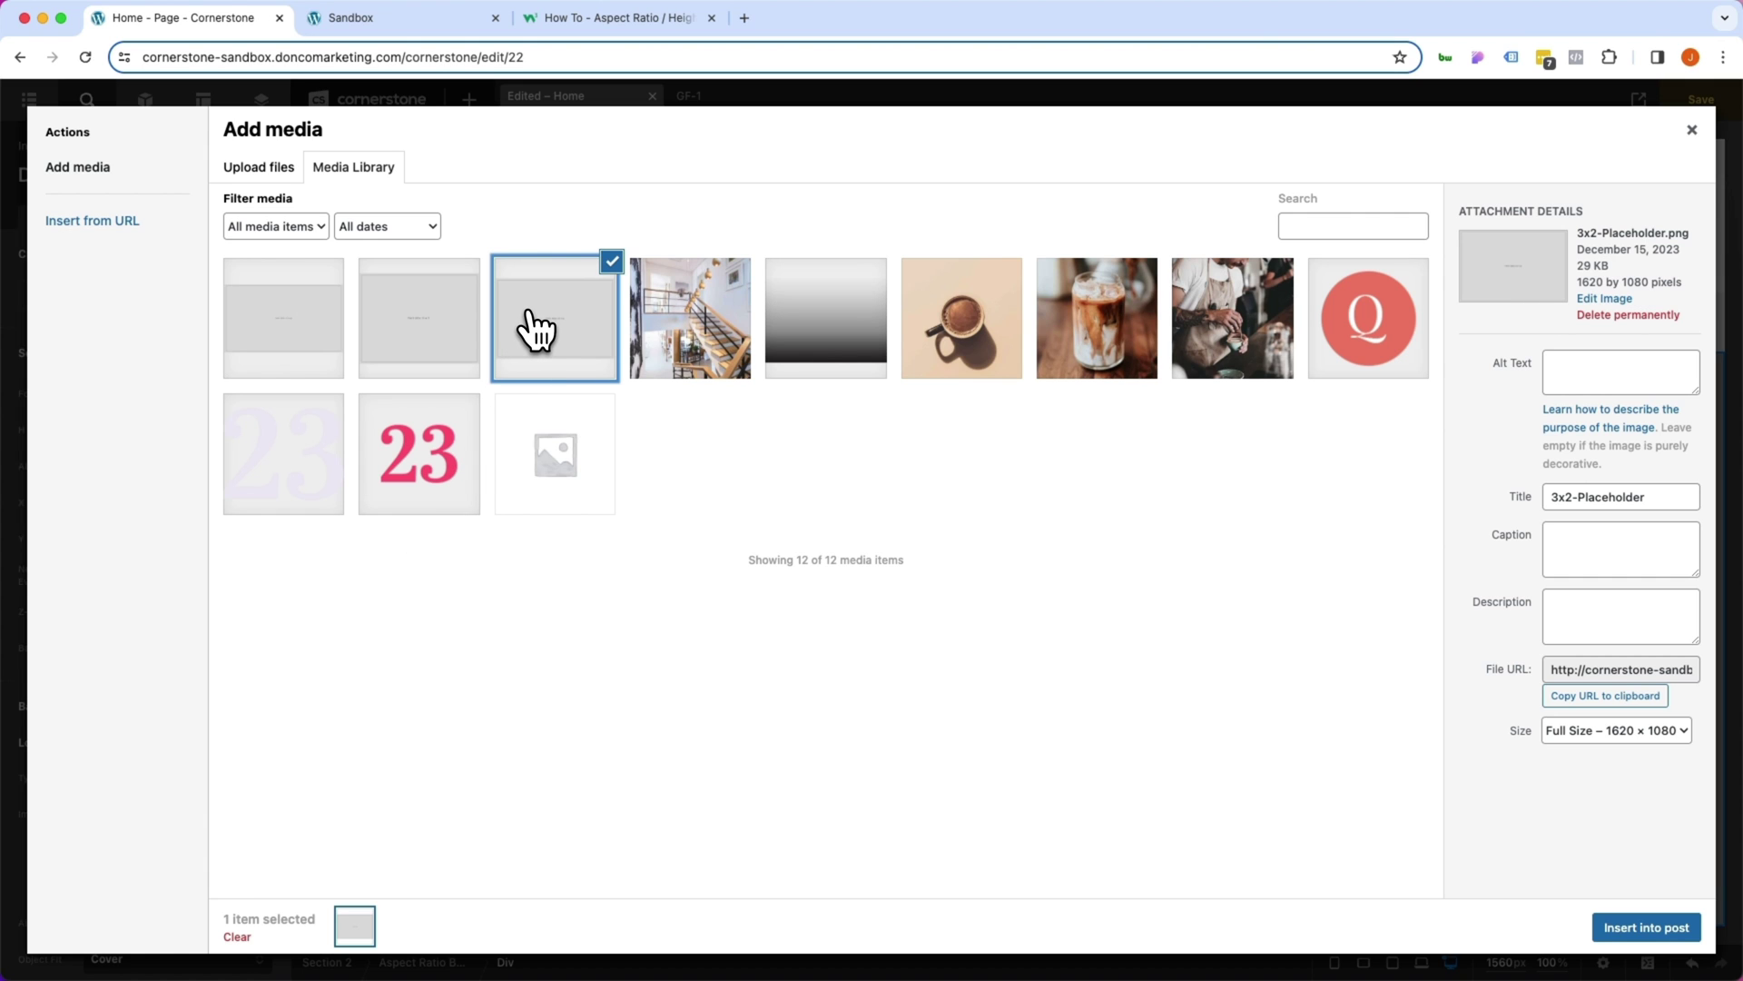
click(1617, 937)
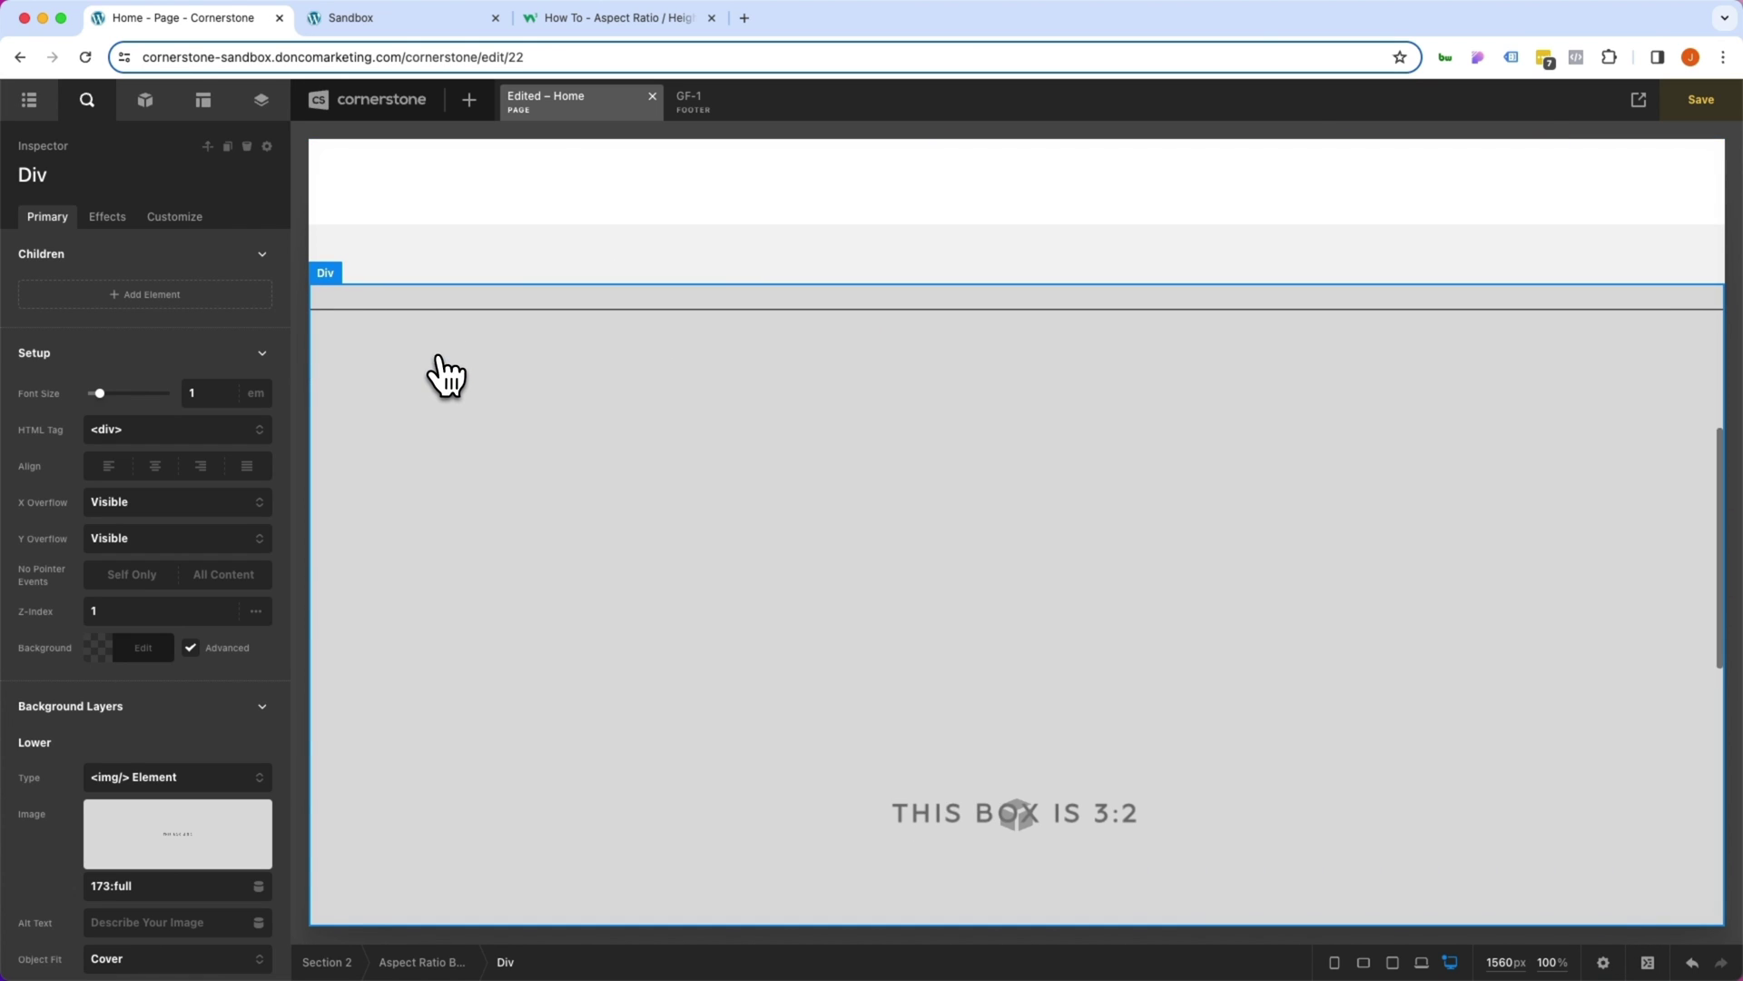
scroll(445, 373, down, 5)
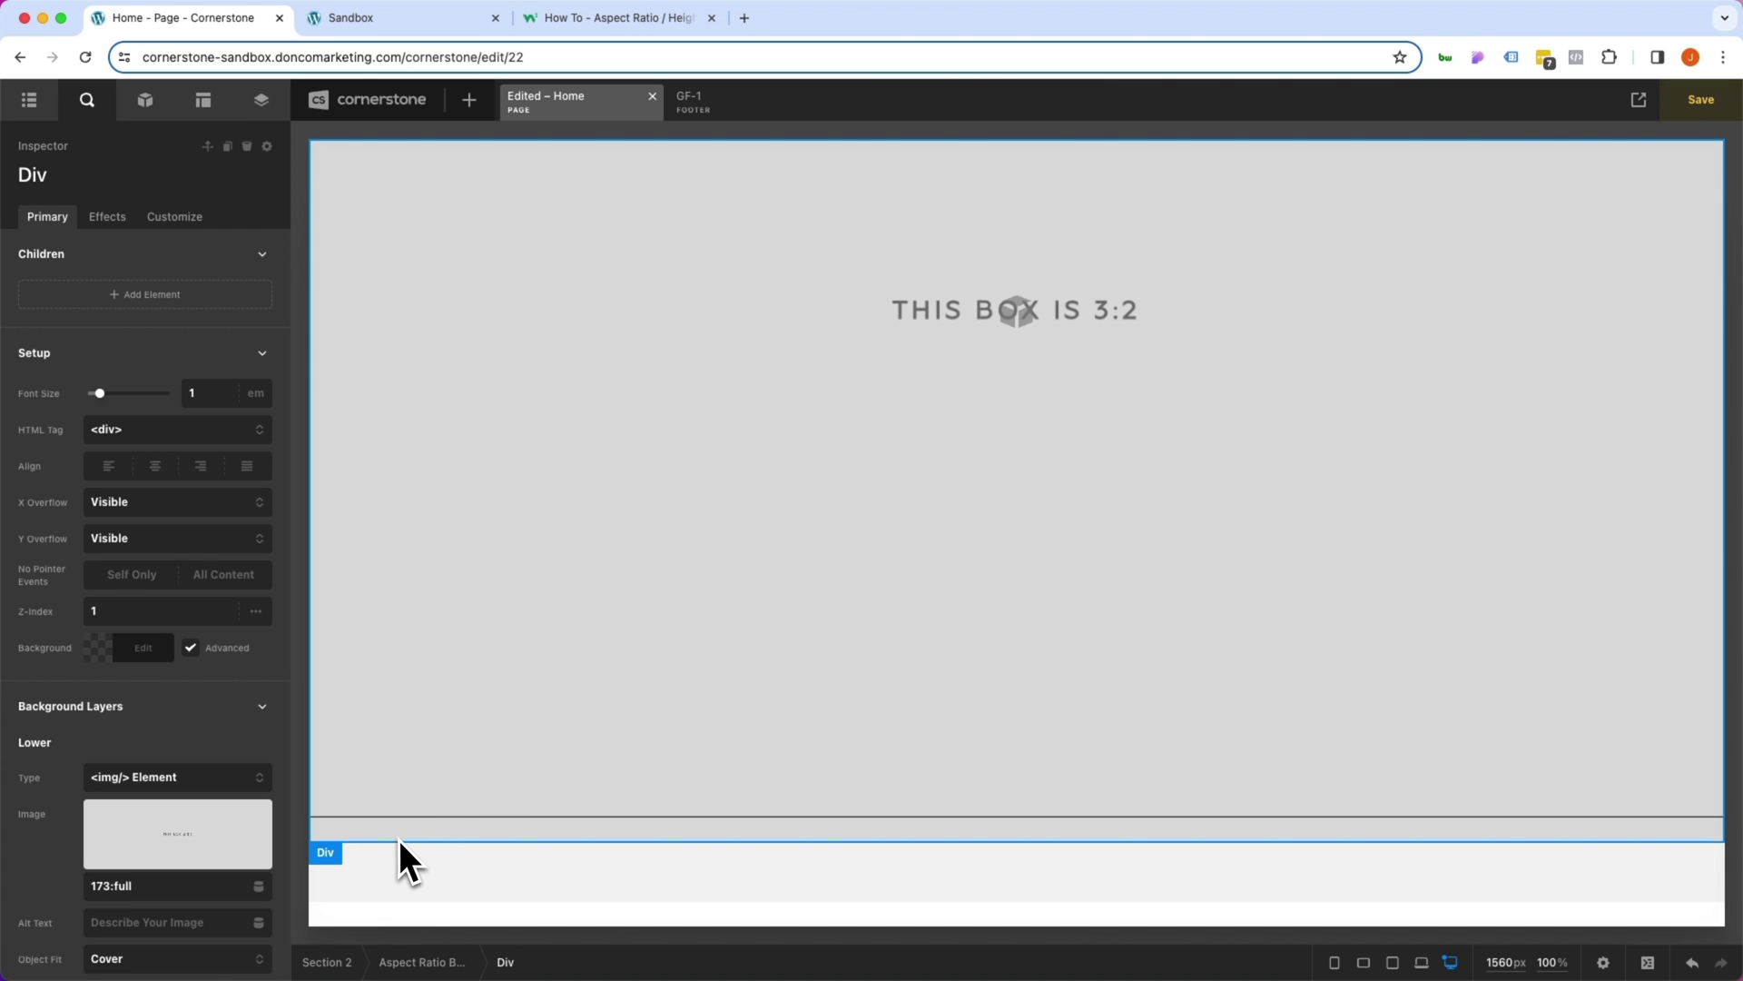
click(417, 961)
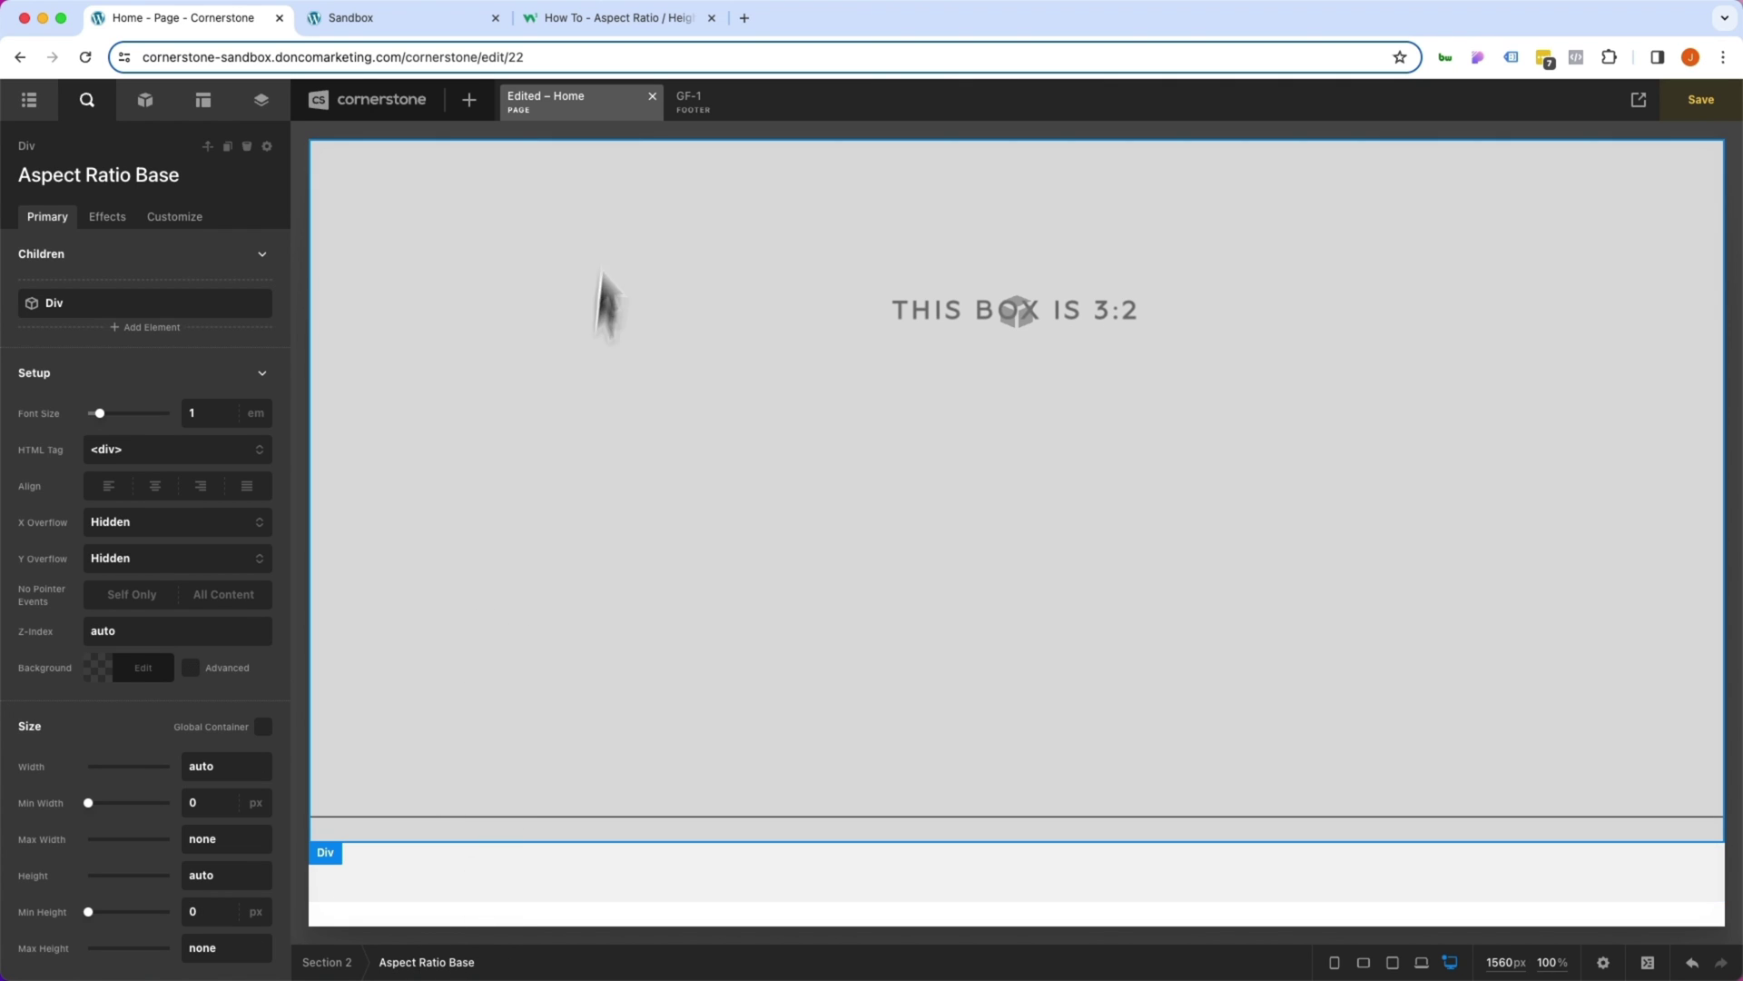
Copy the 66.66% padding value for 3:2 from the W3Schools reference.
click(619, 17)
click(322, 731)
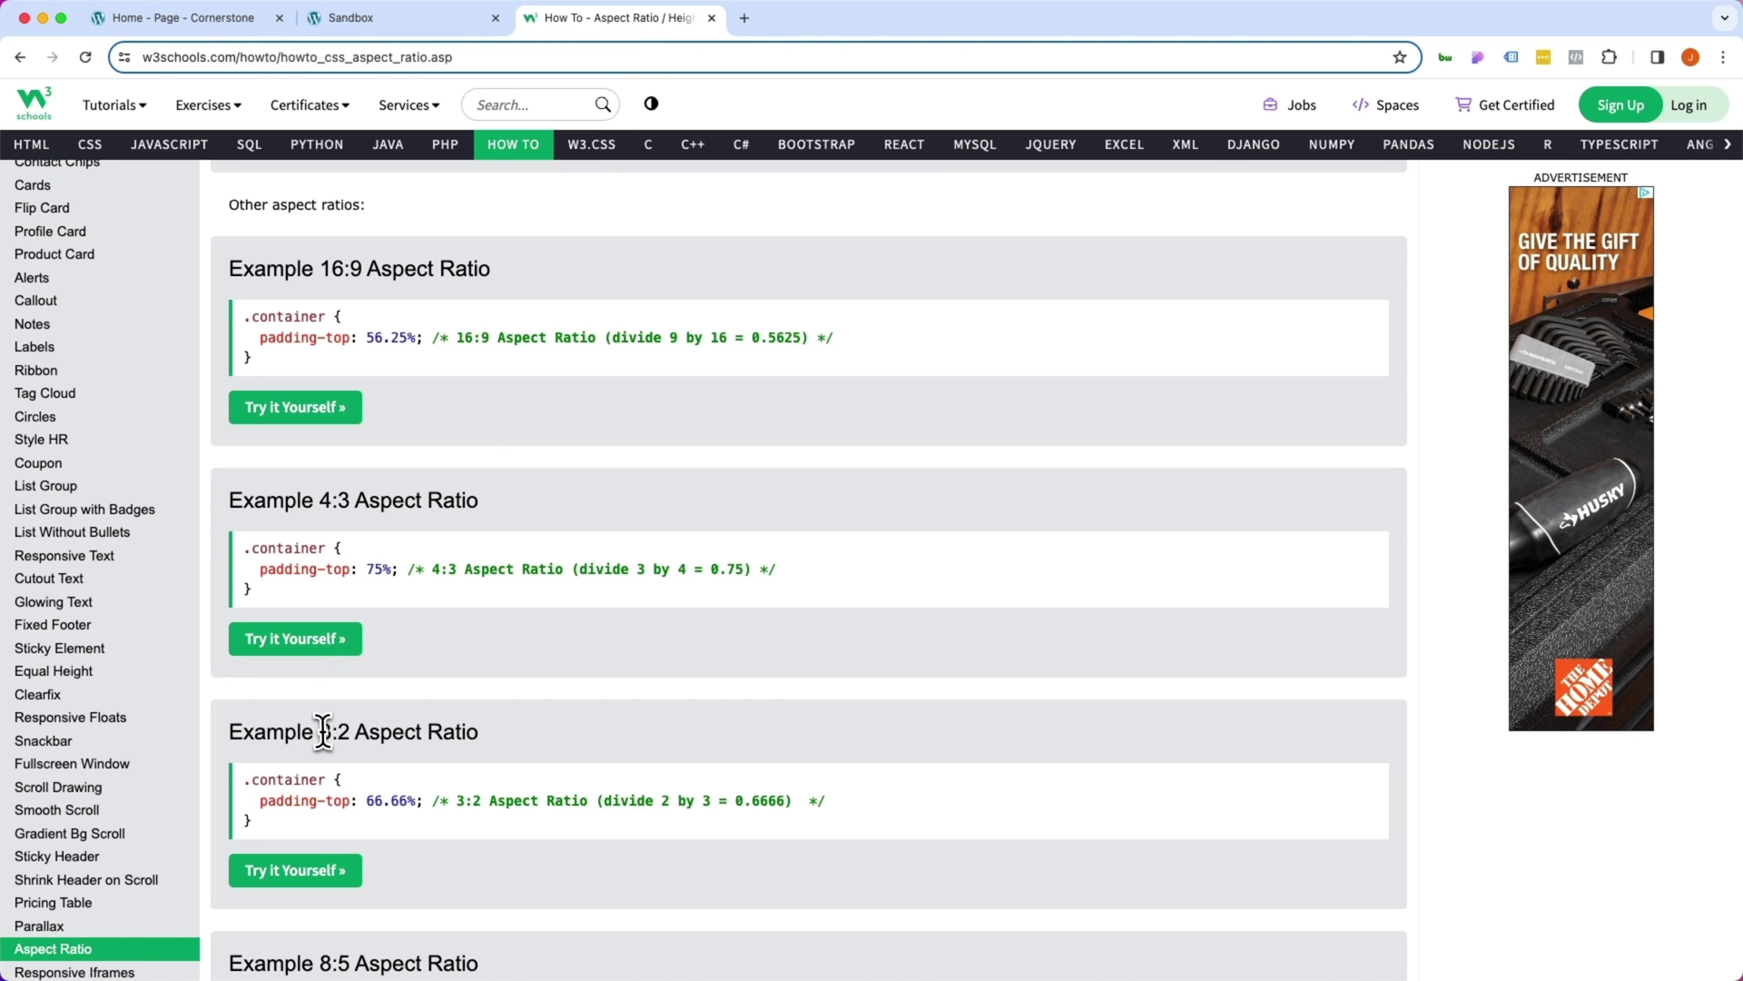
drag(367, 800, 417, 800)
key(super+c)
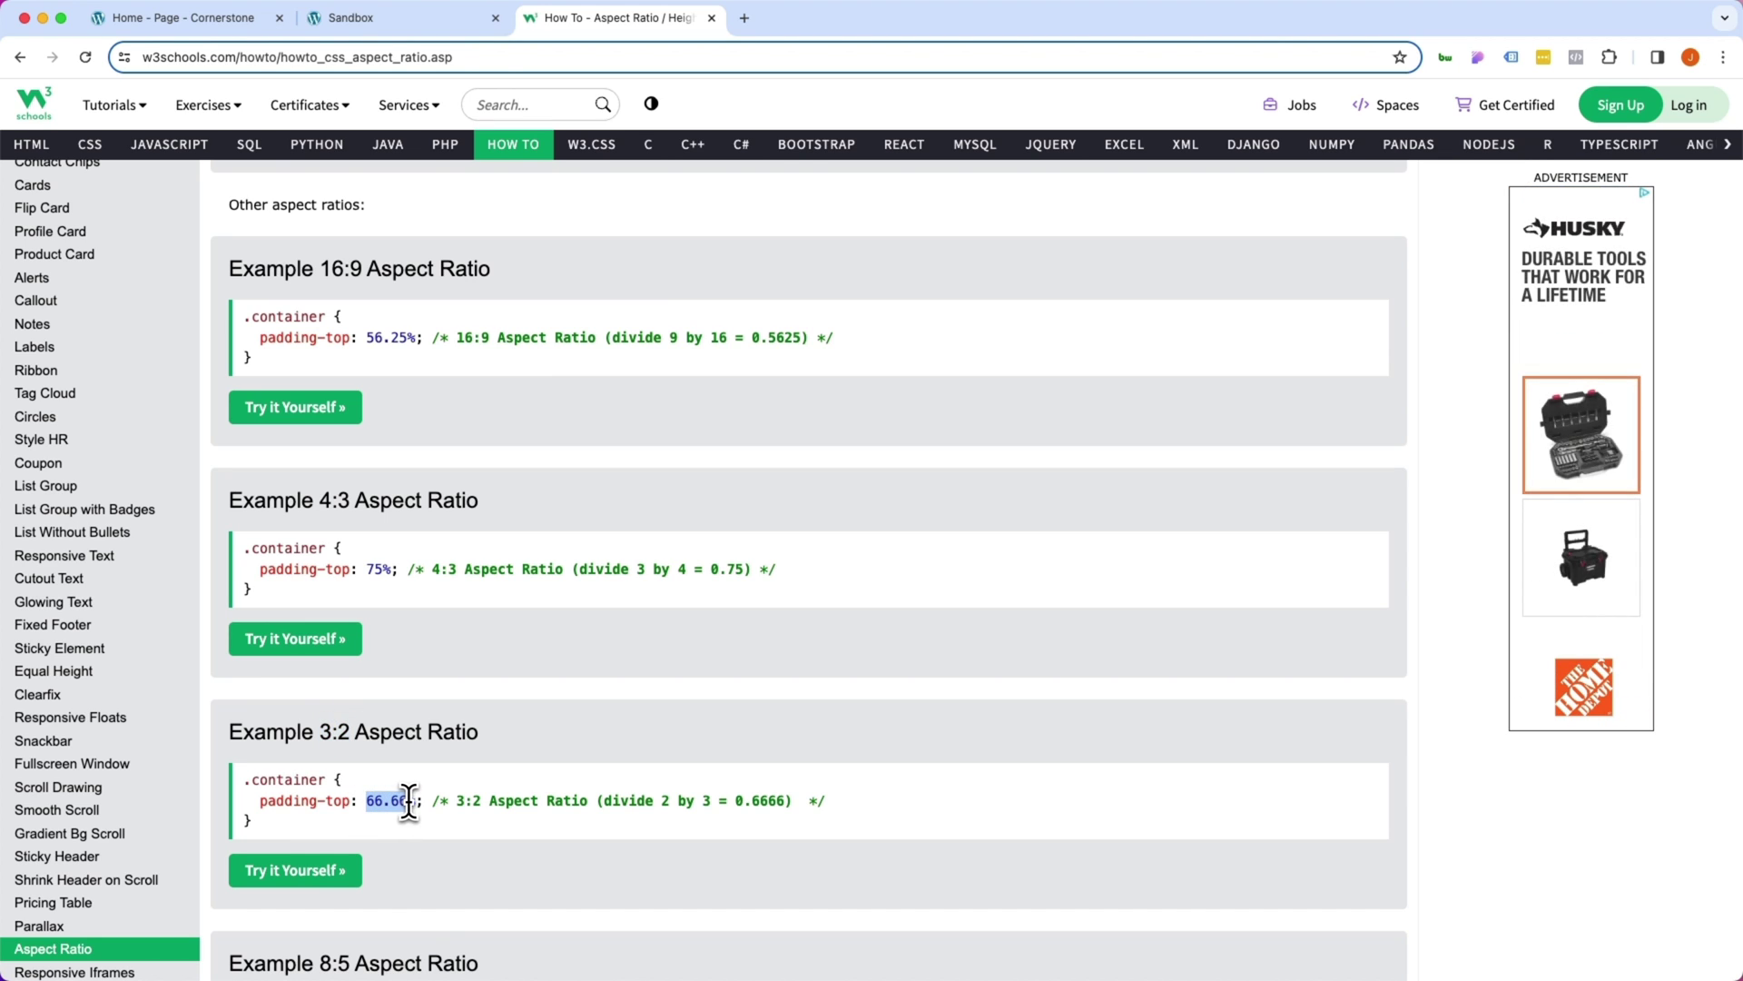
click(182, 17)
Set the Aspect Ratio Base top padding to 66.66%.
scroll(226, 654, down, 6)
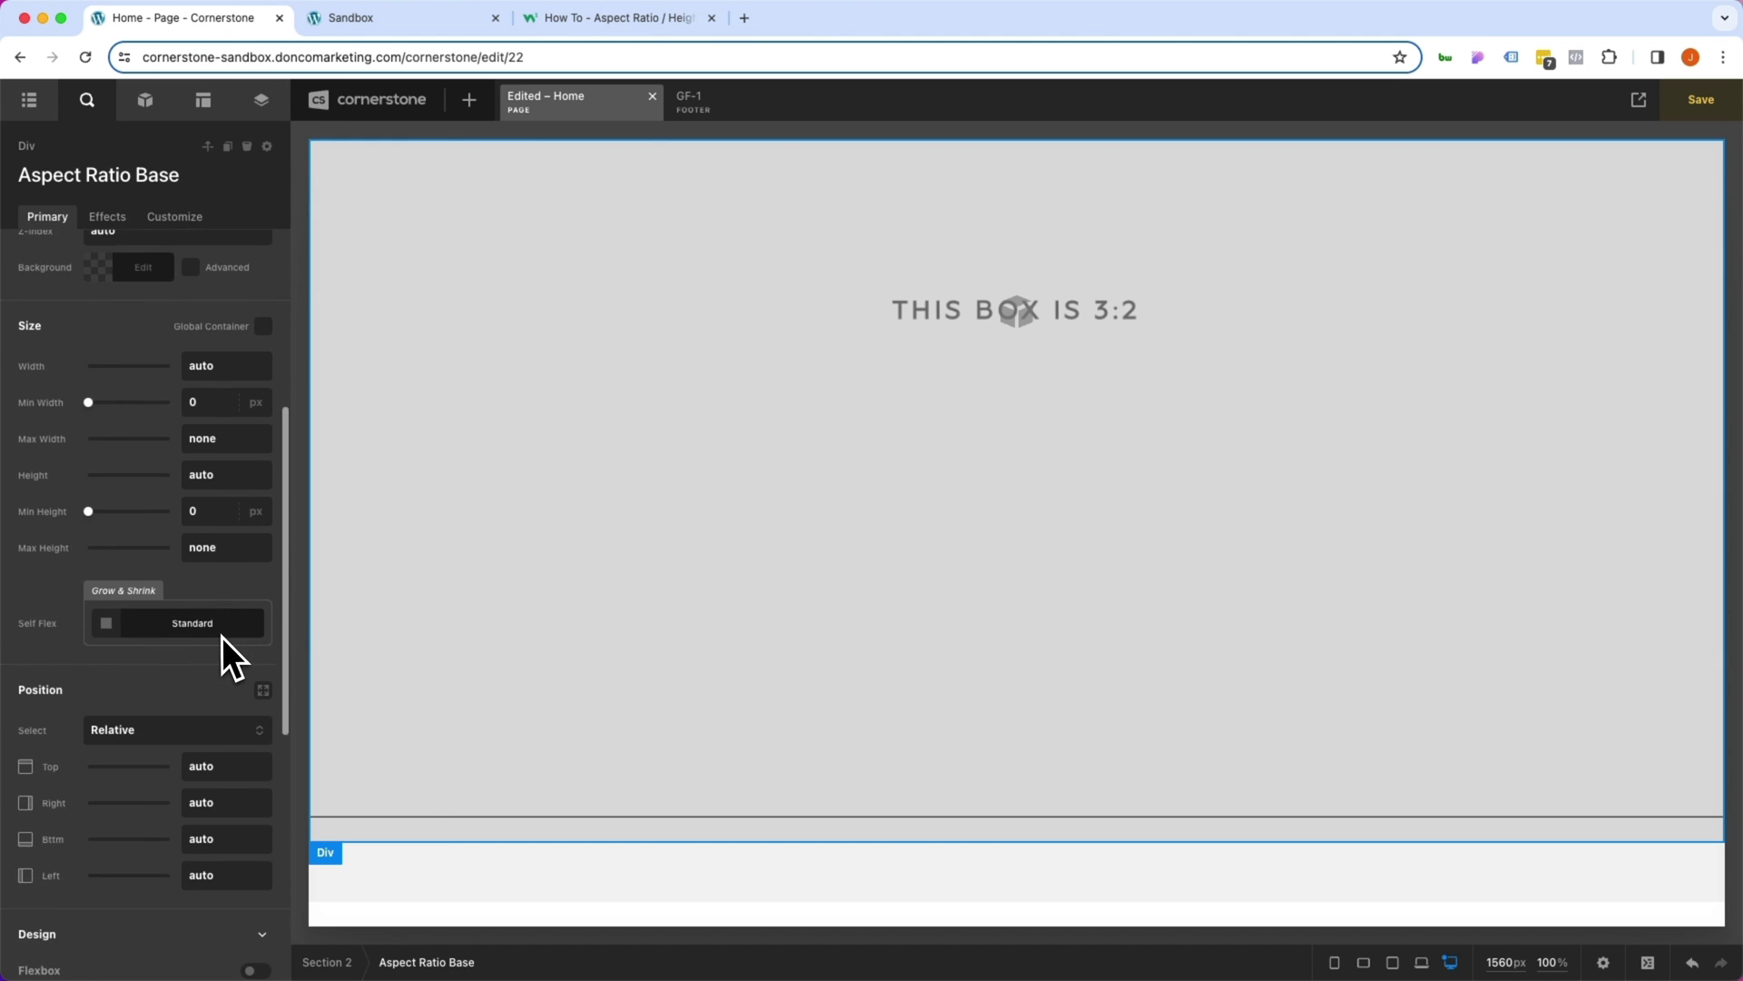
scroll(221, 632, down, 5)
click(218, 617)
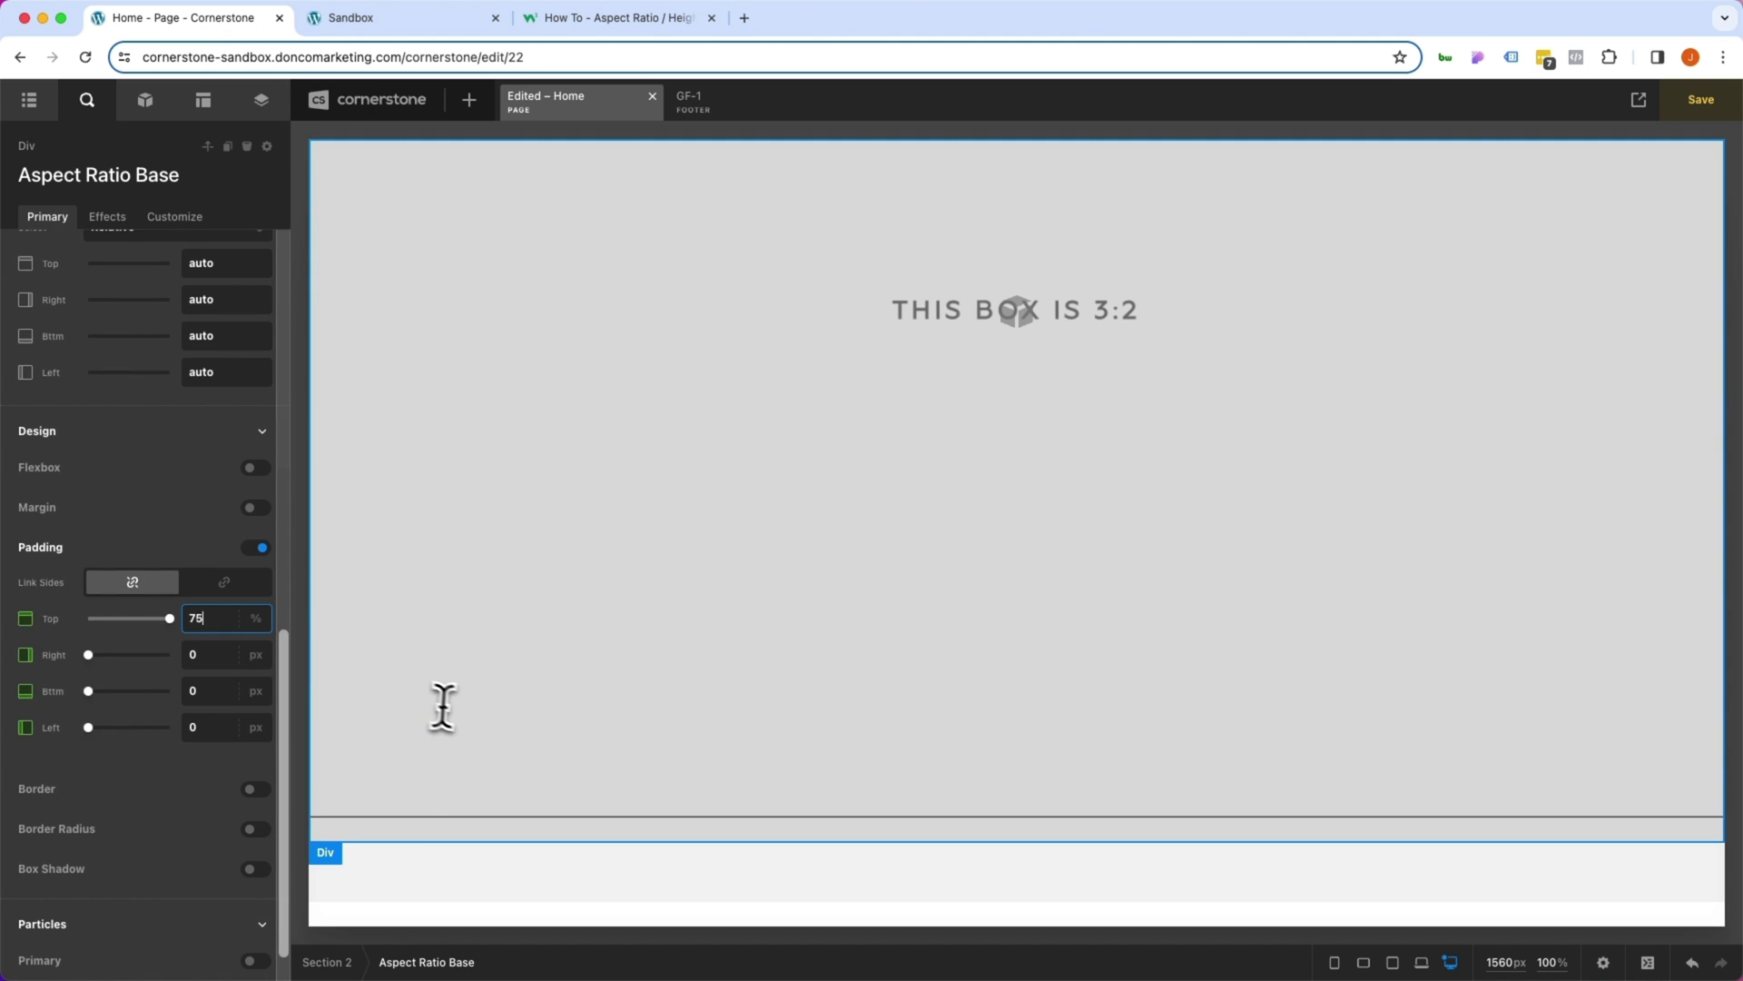
key(super+v)
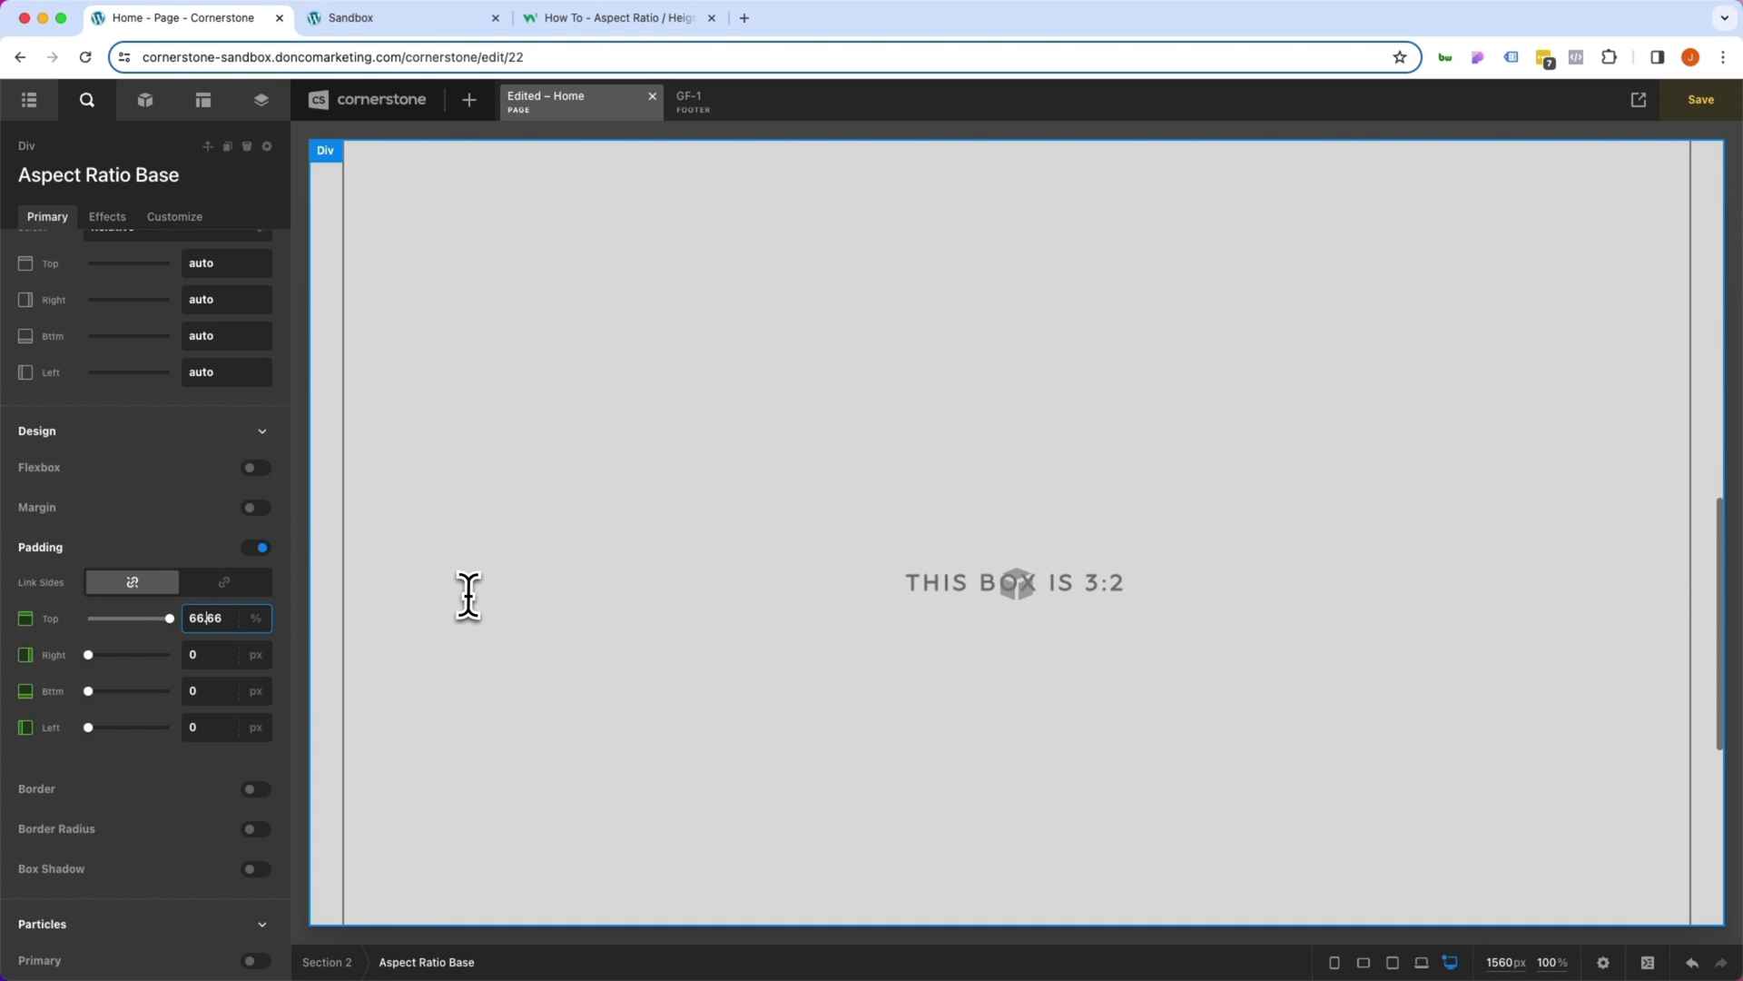
scroll(460, 596, up, 5)
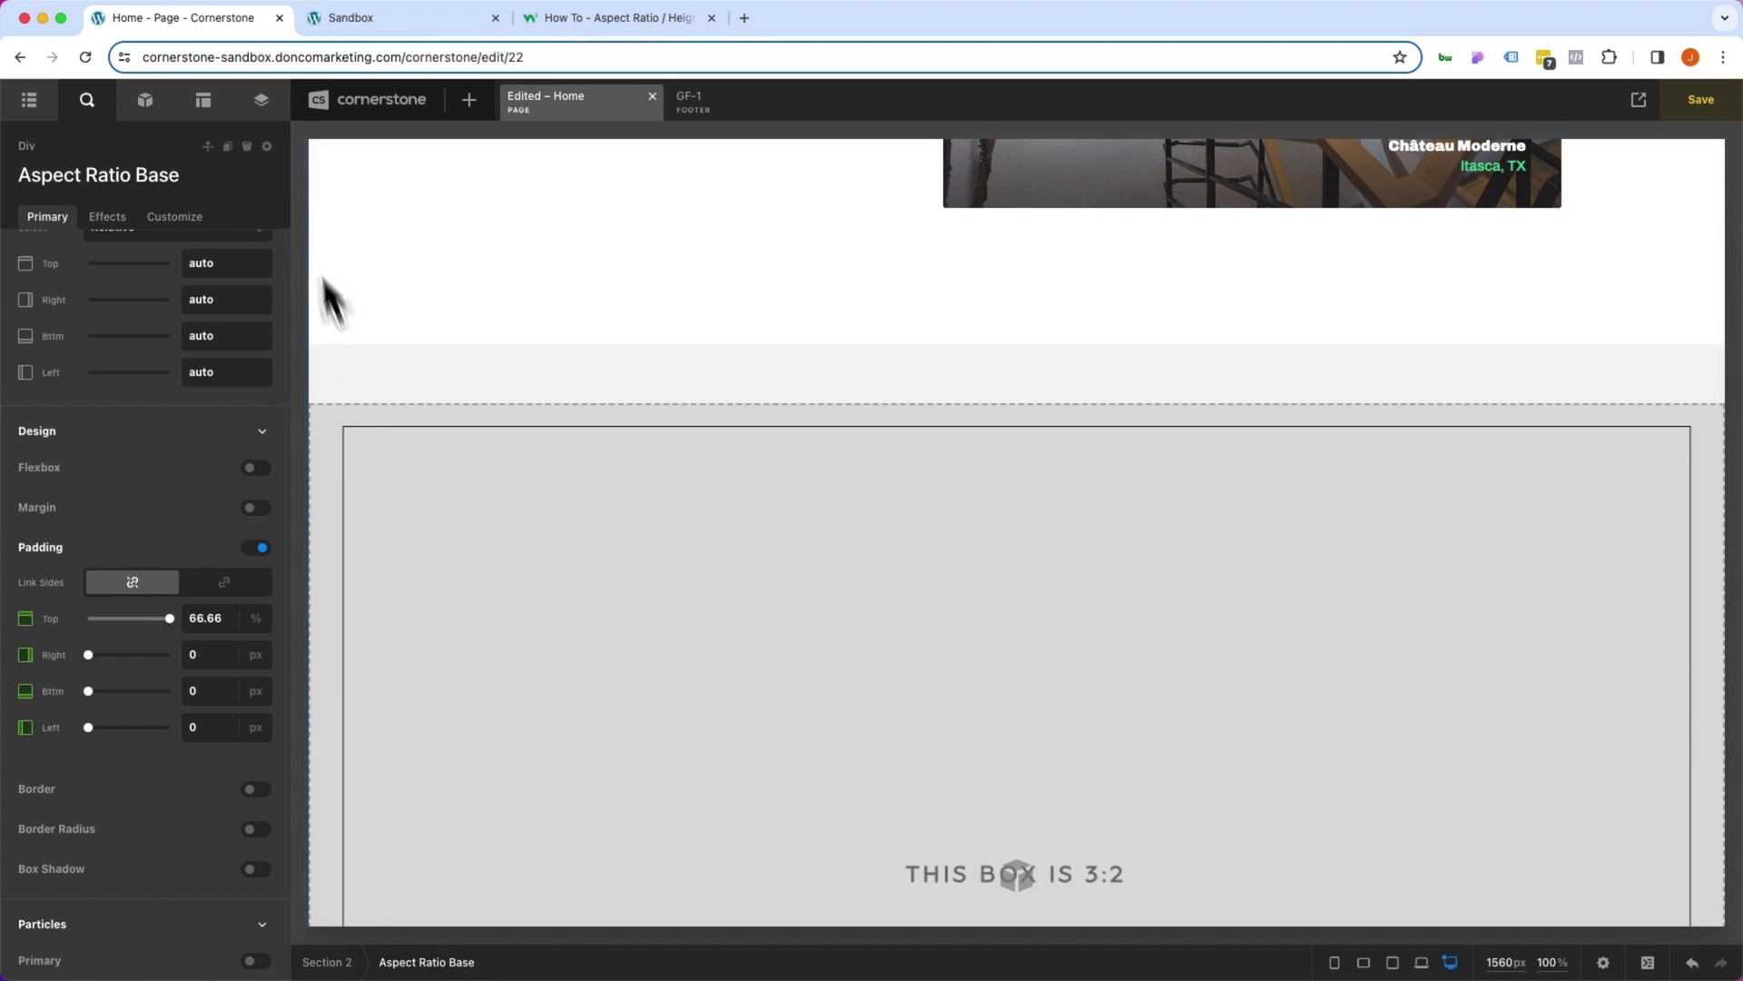
Save the element as a template named '3:2 - Aspect Ratio'.
click(272, 151)
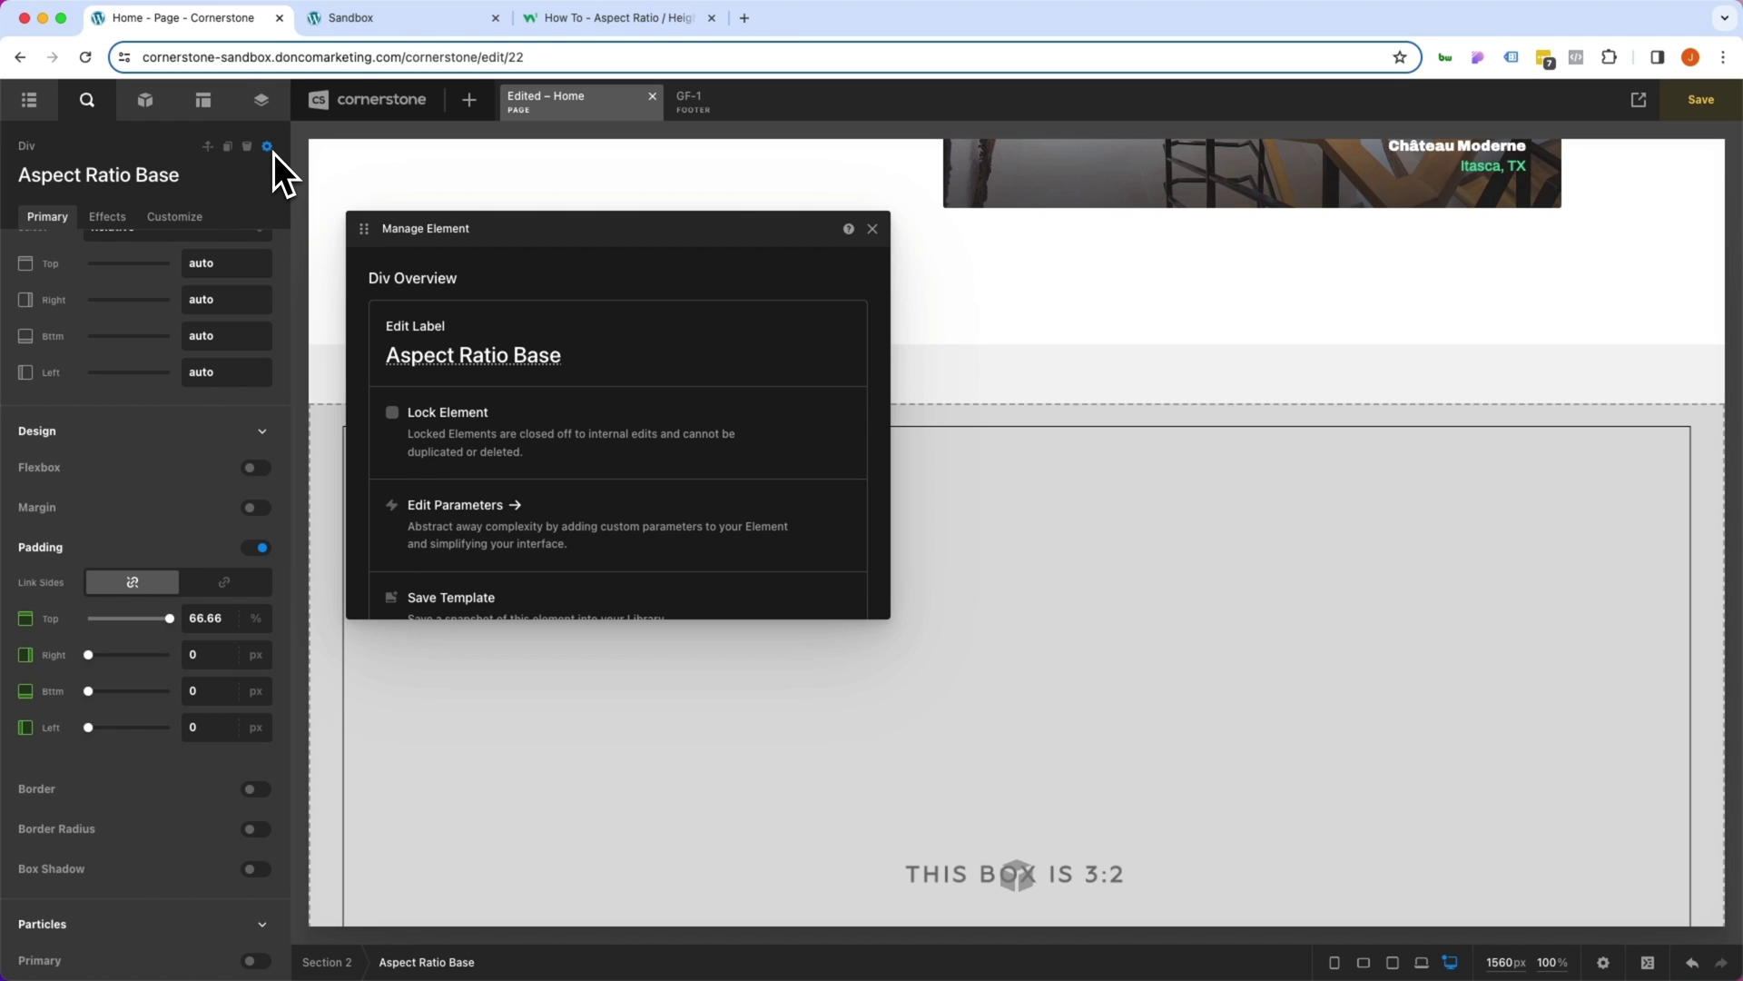
click(564, 592)
key(BackSpace)
key(BackSpace)
key(BackSpace)
key(BackSpace)
key(BackSpace)
key(super+a)
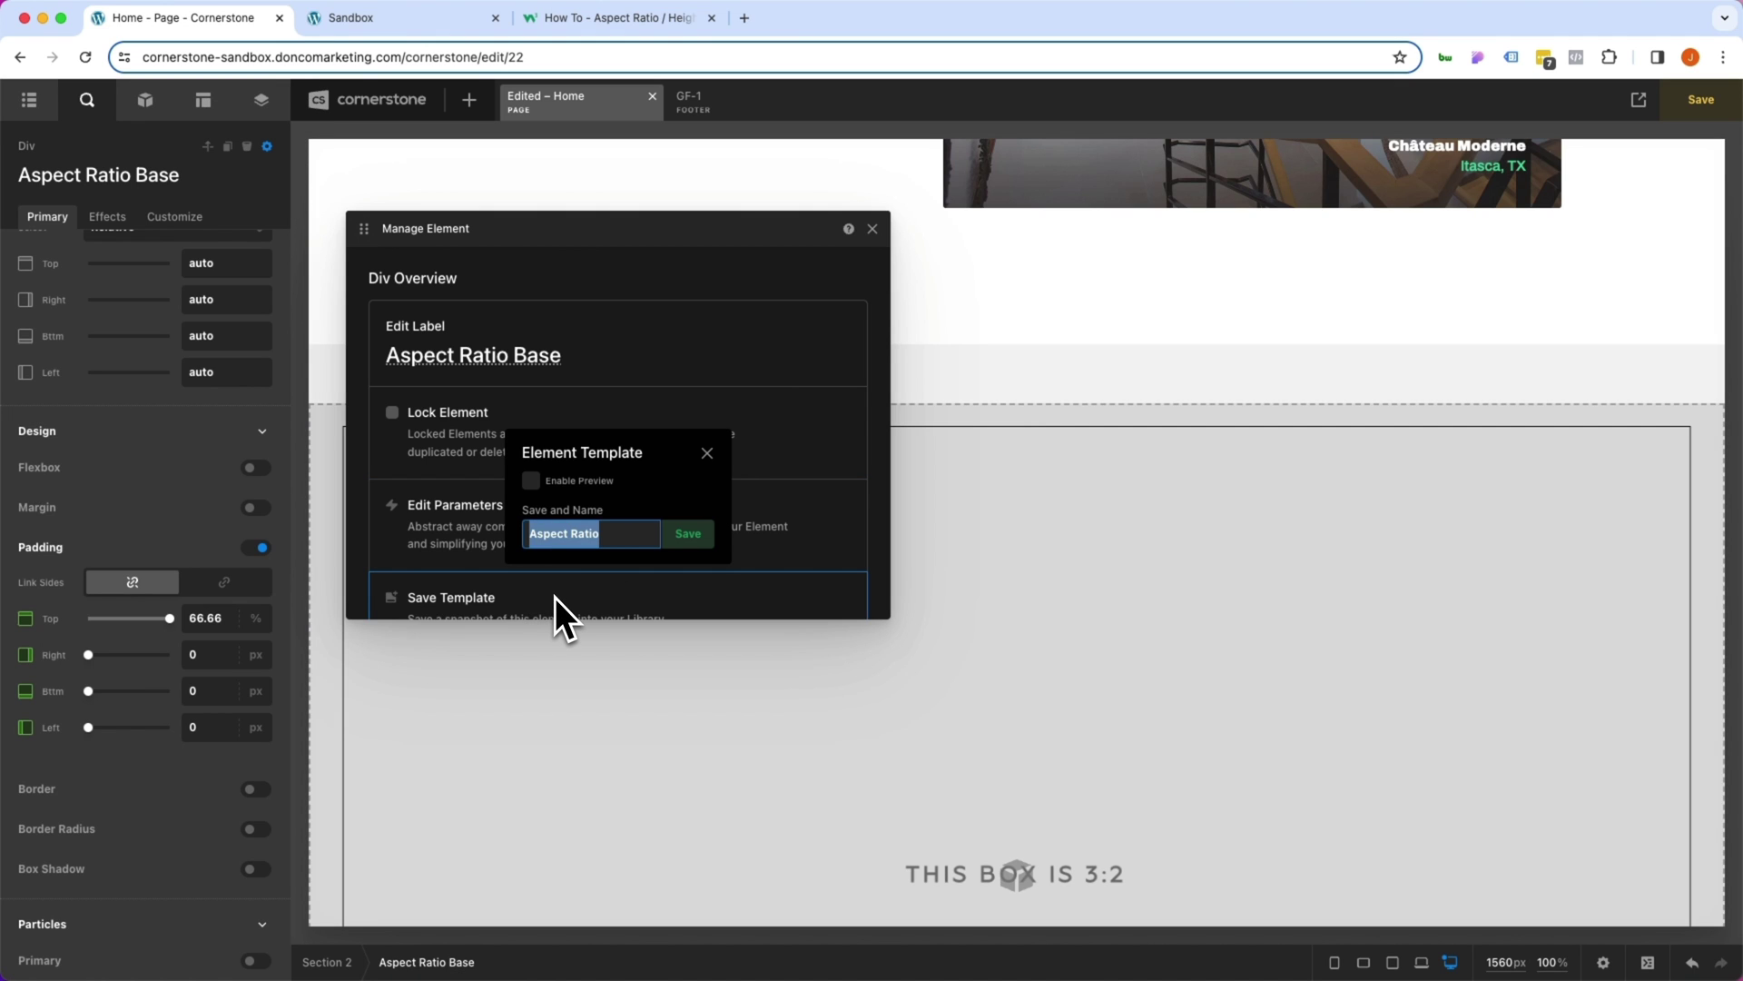
key(Left)
text(3:2 -)
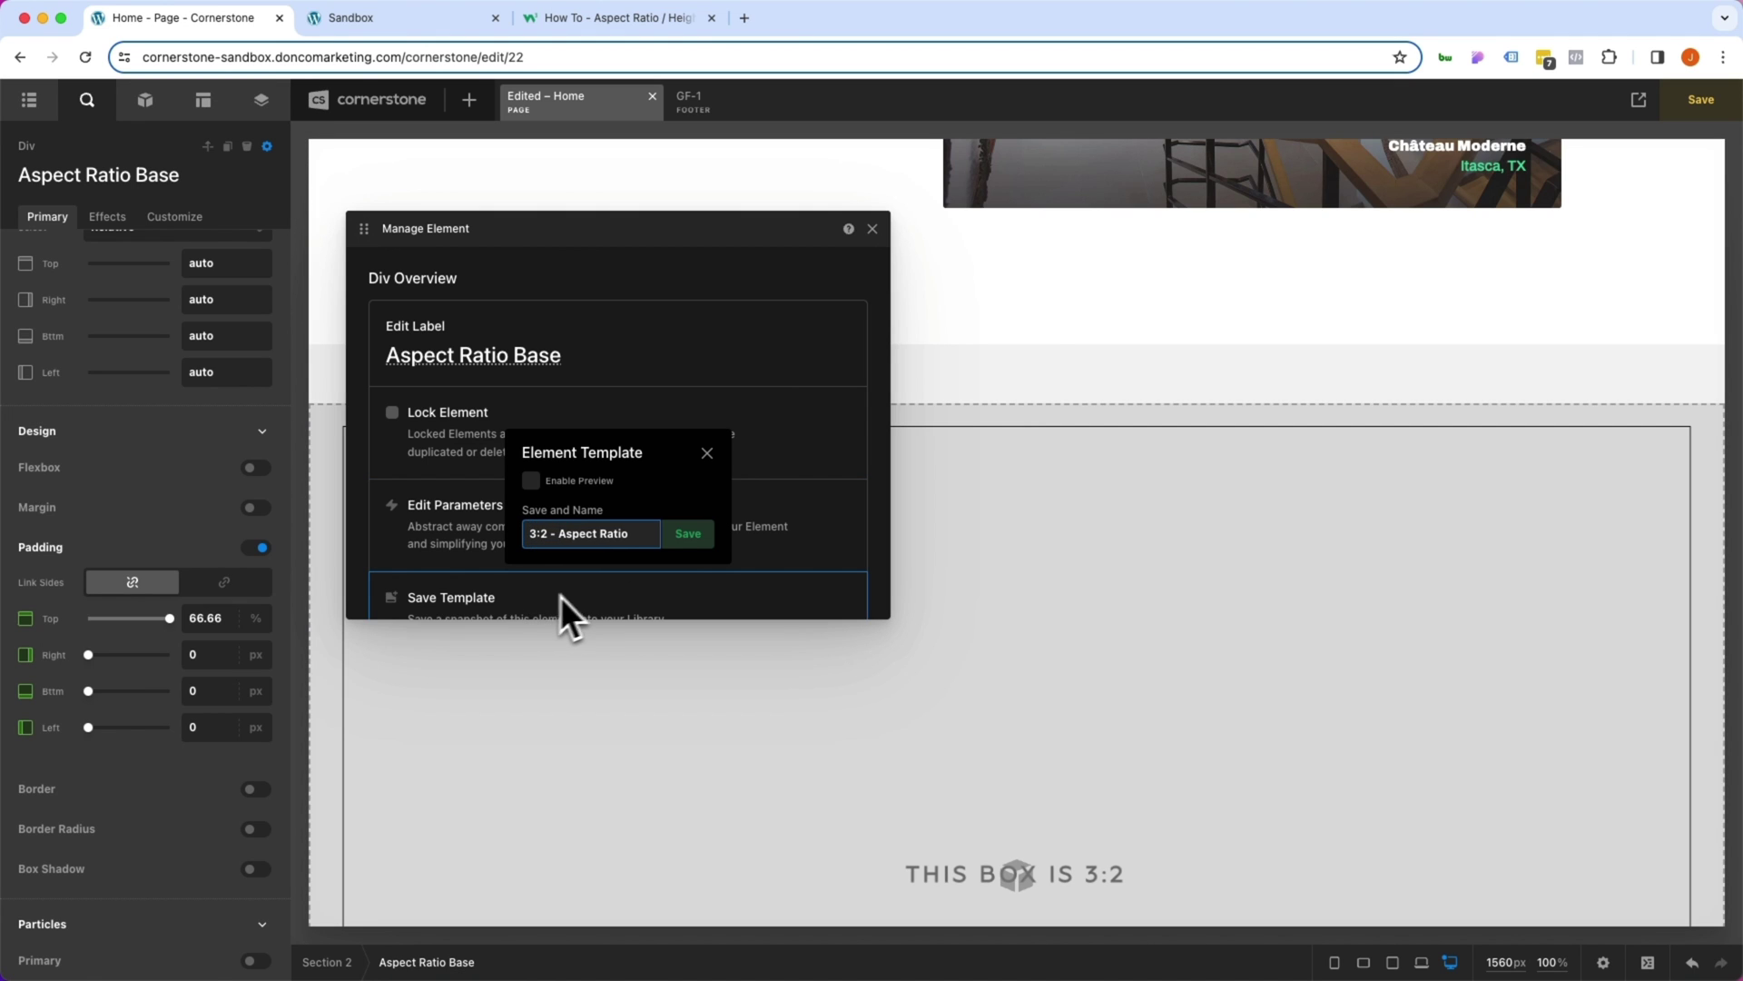
key(Return)
click(871, 240)
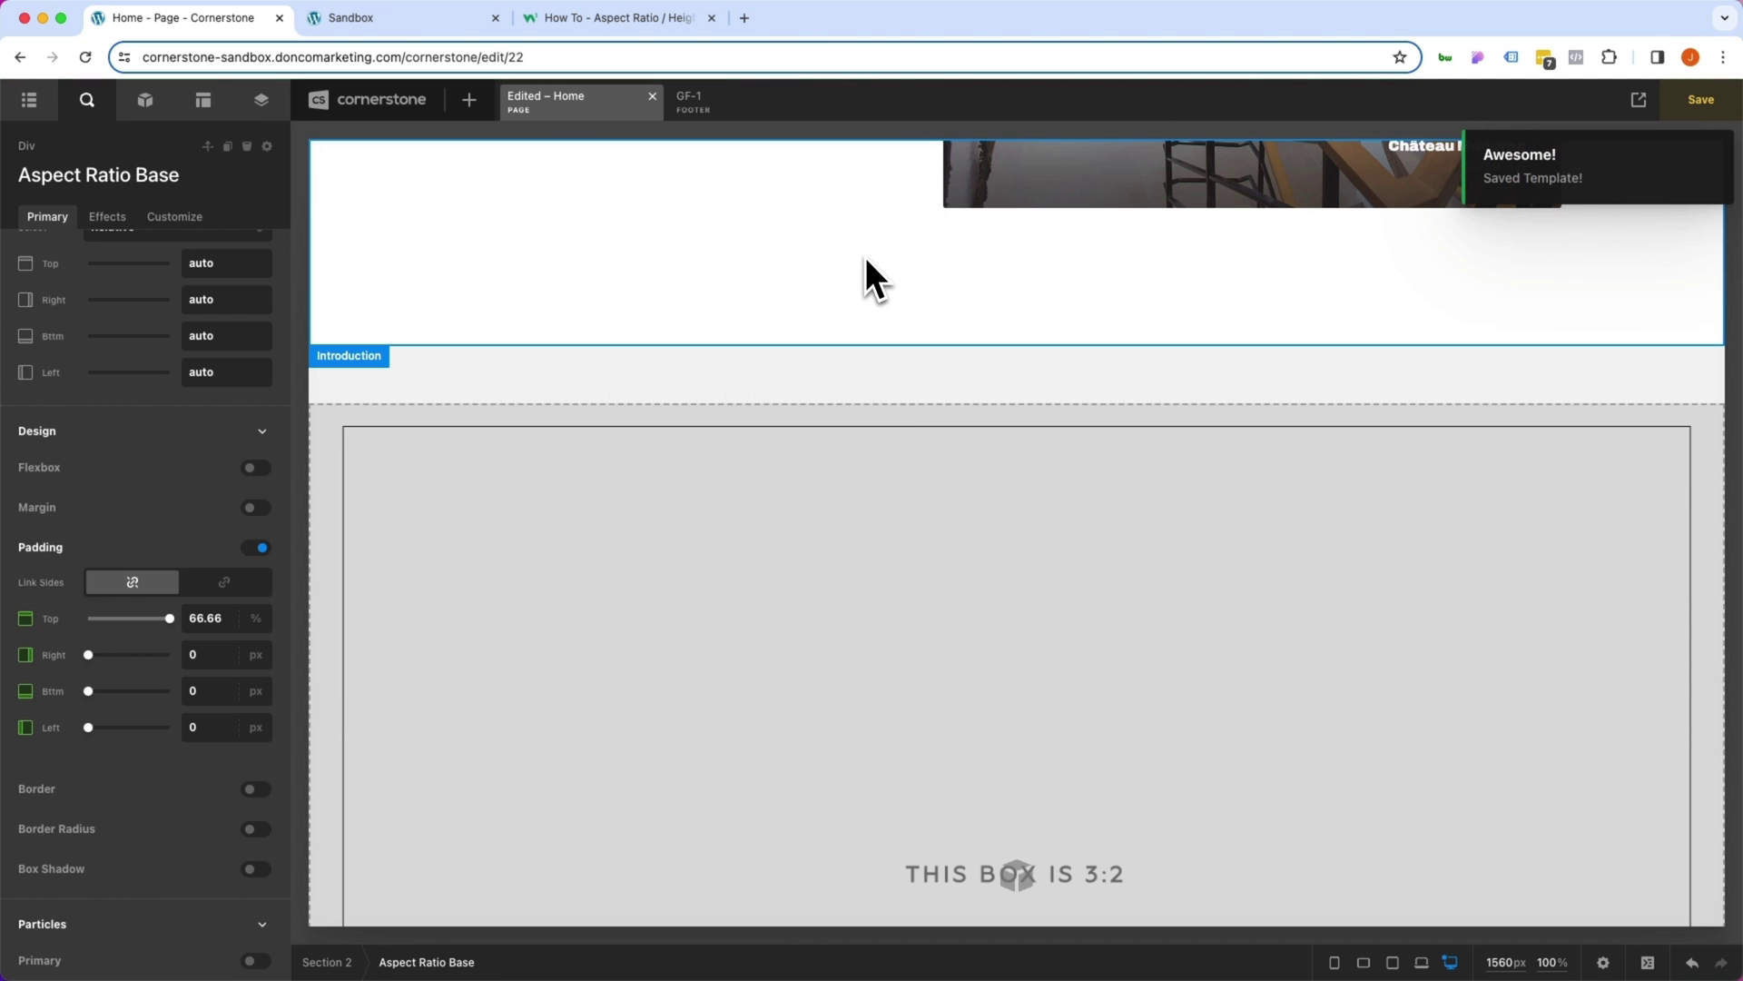
Add Section 3 below Section 2 with a three-column layout and select Column 1.
scroll(799, 289, down, 4)
scroll(508, 283, down, 7)
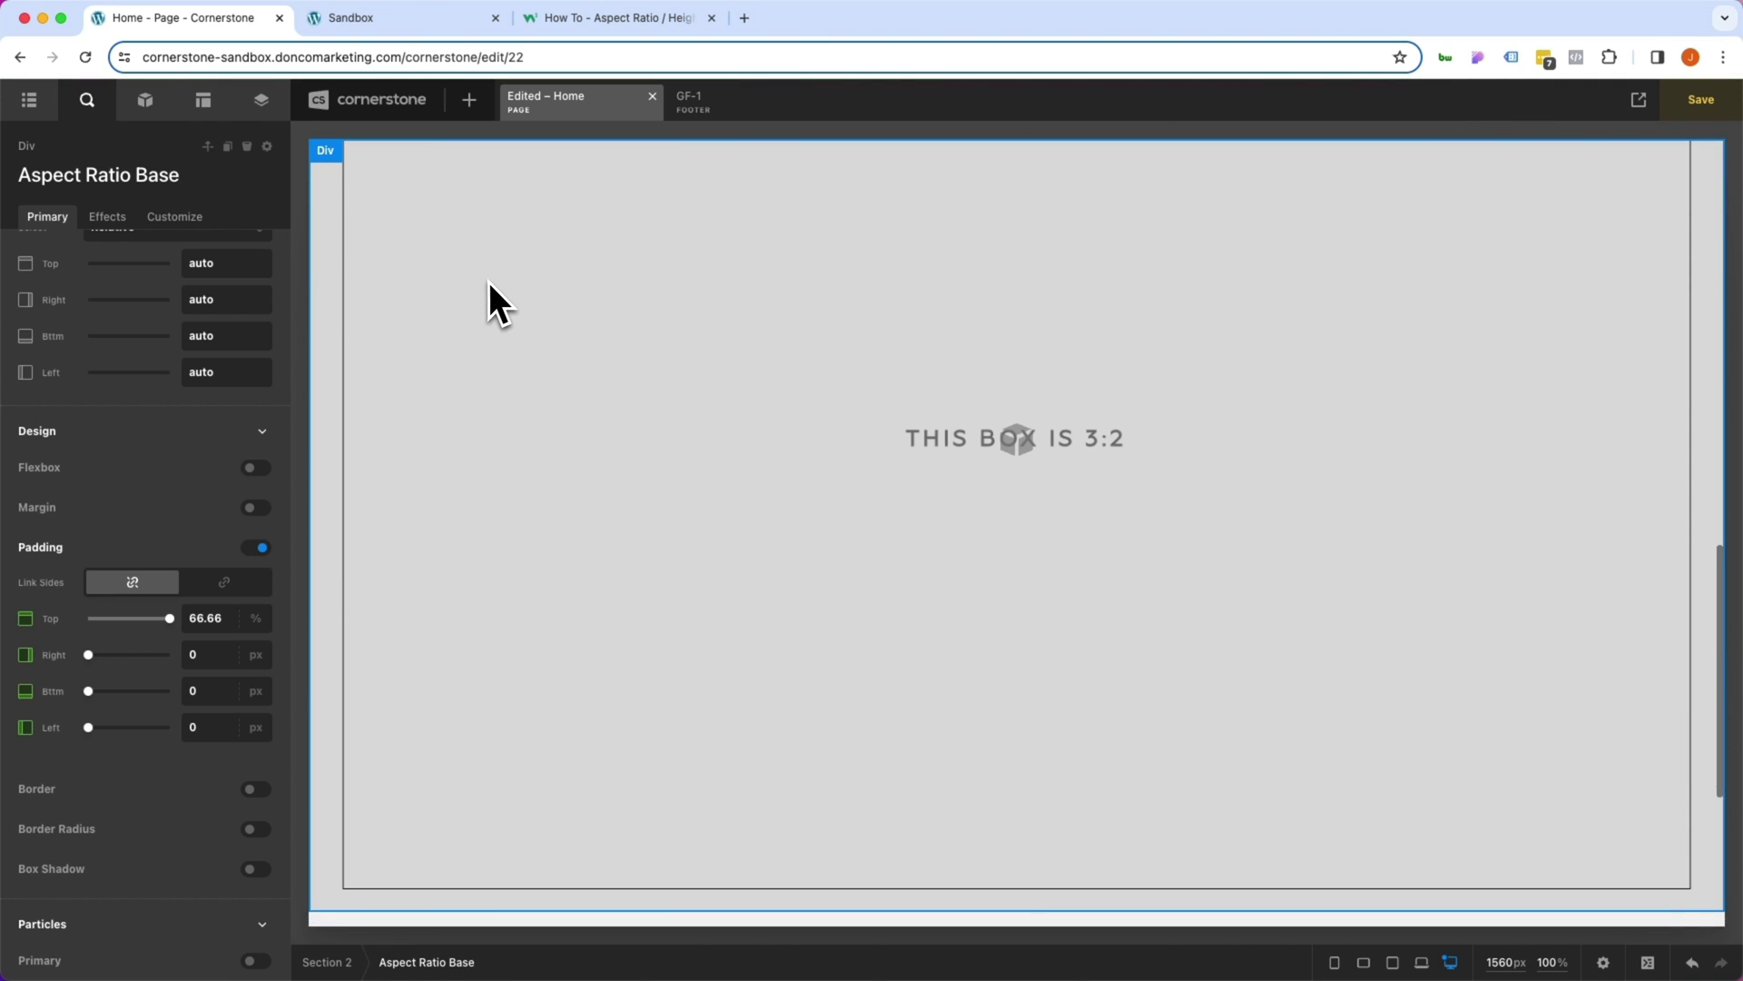
click(46, 112)
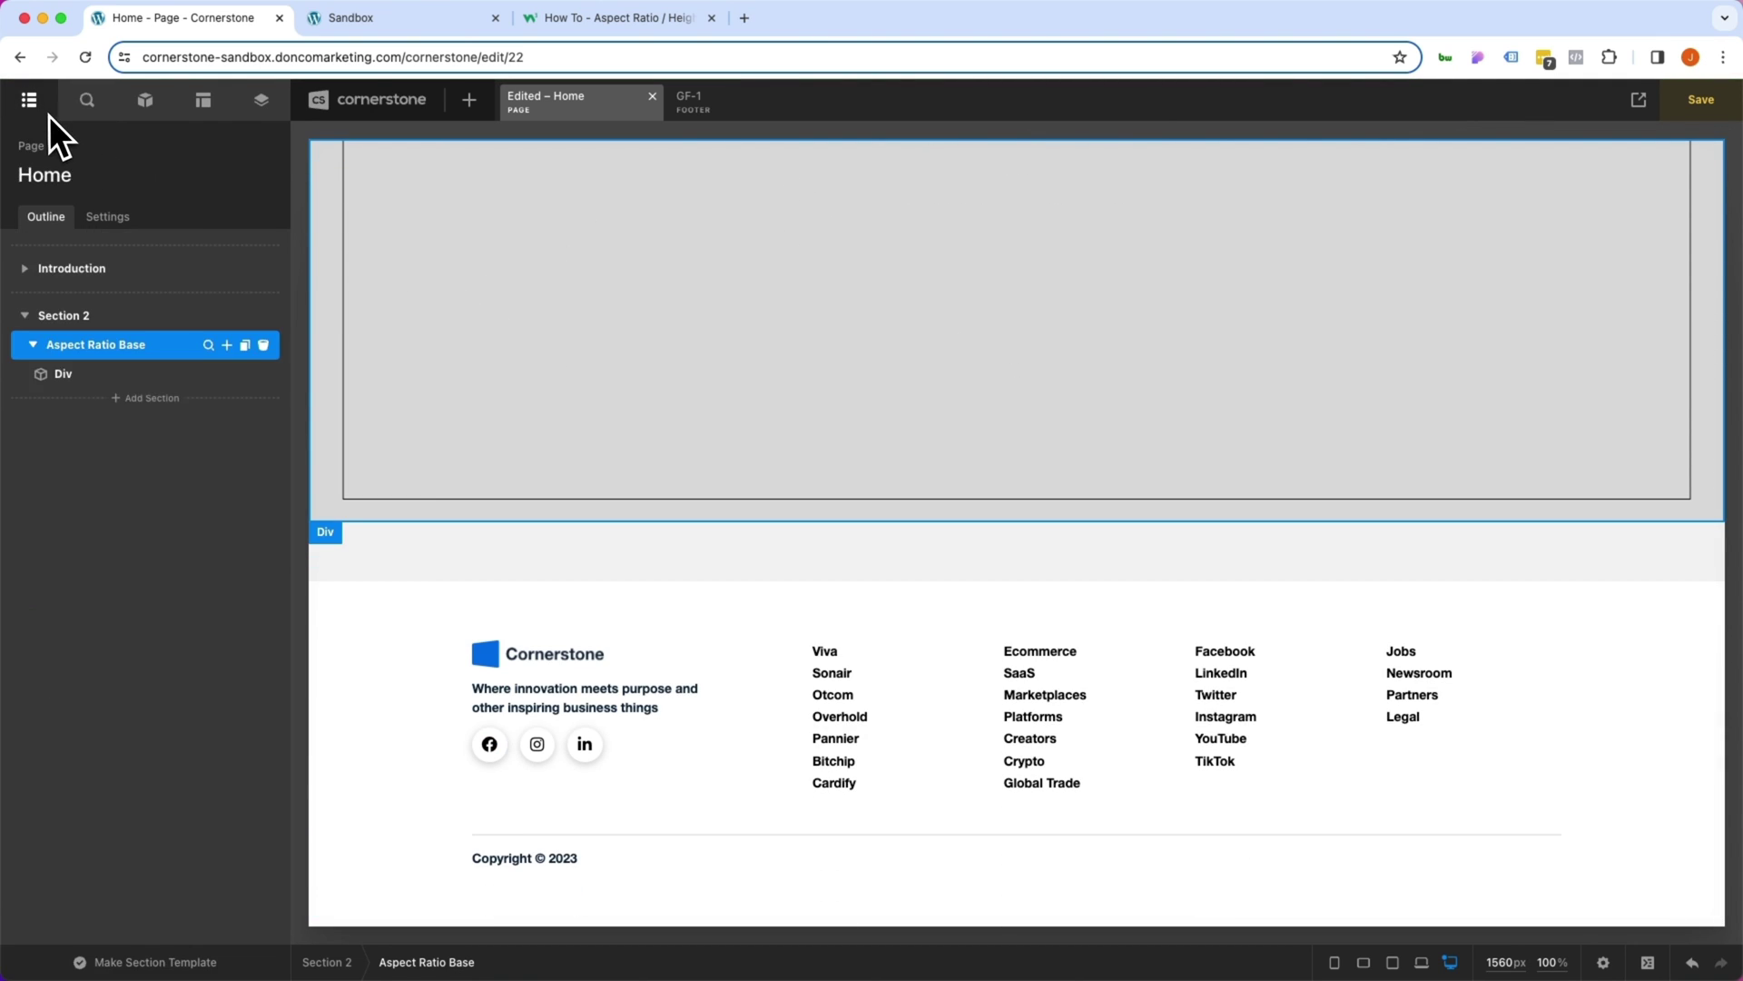
click(134, 400)
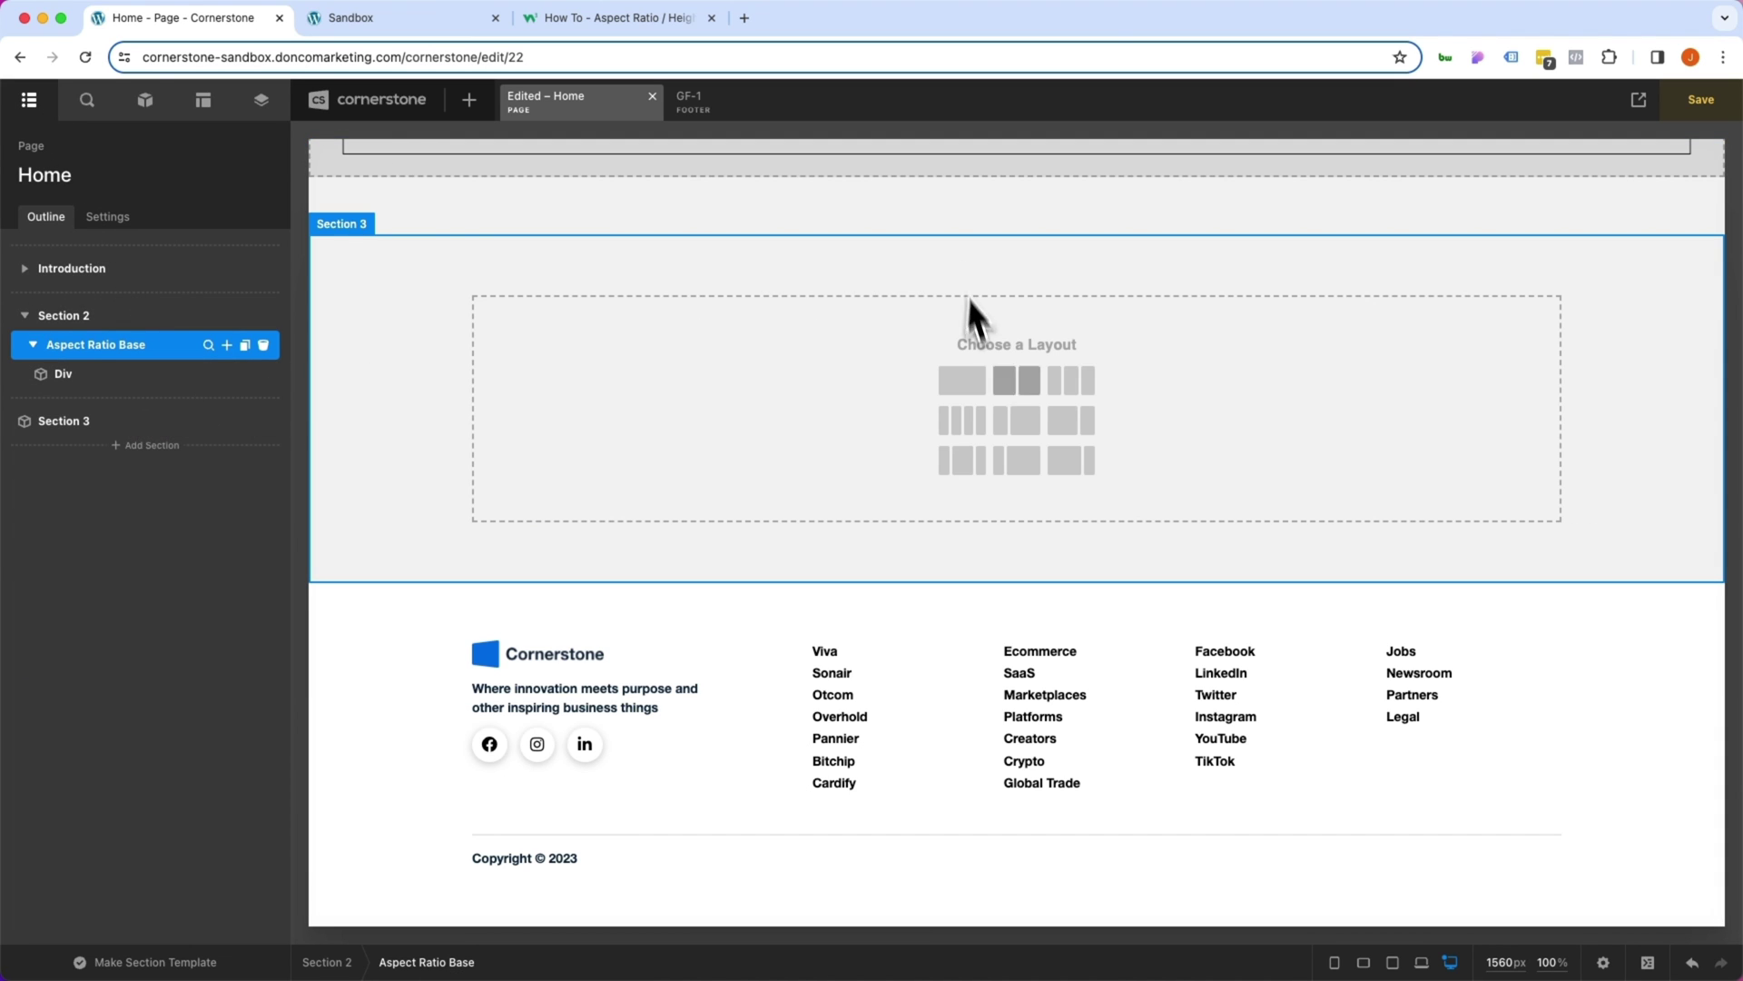
click(1076, 381)
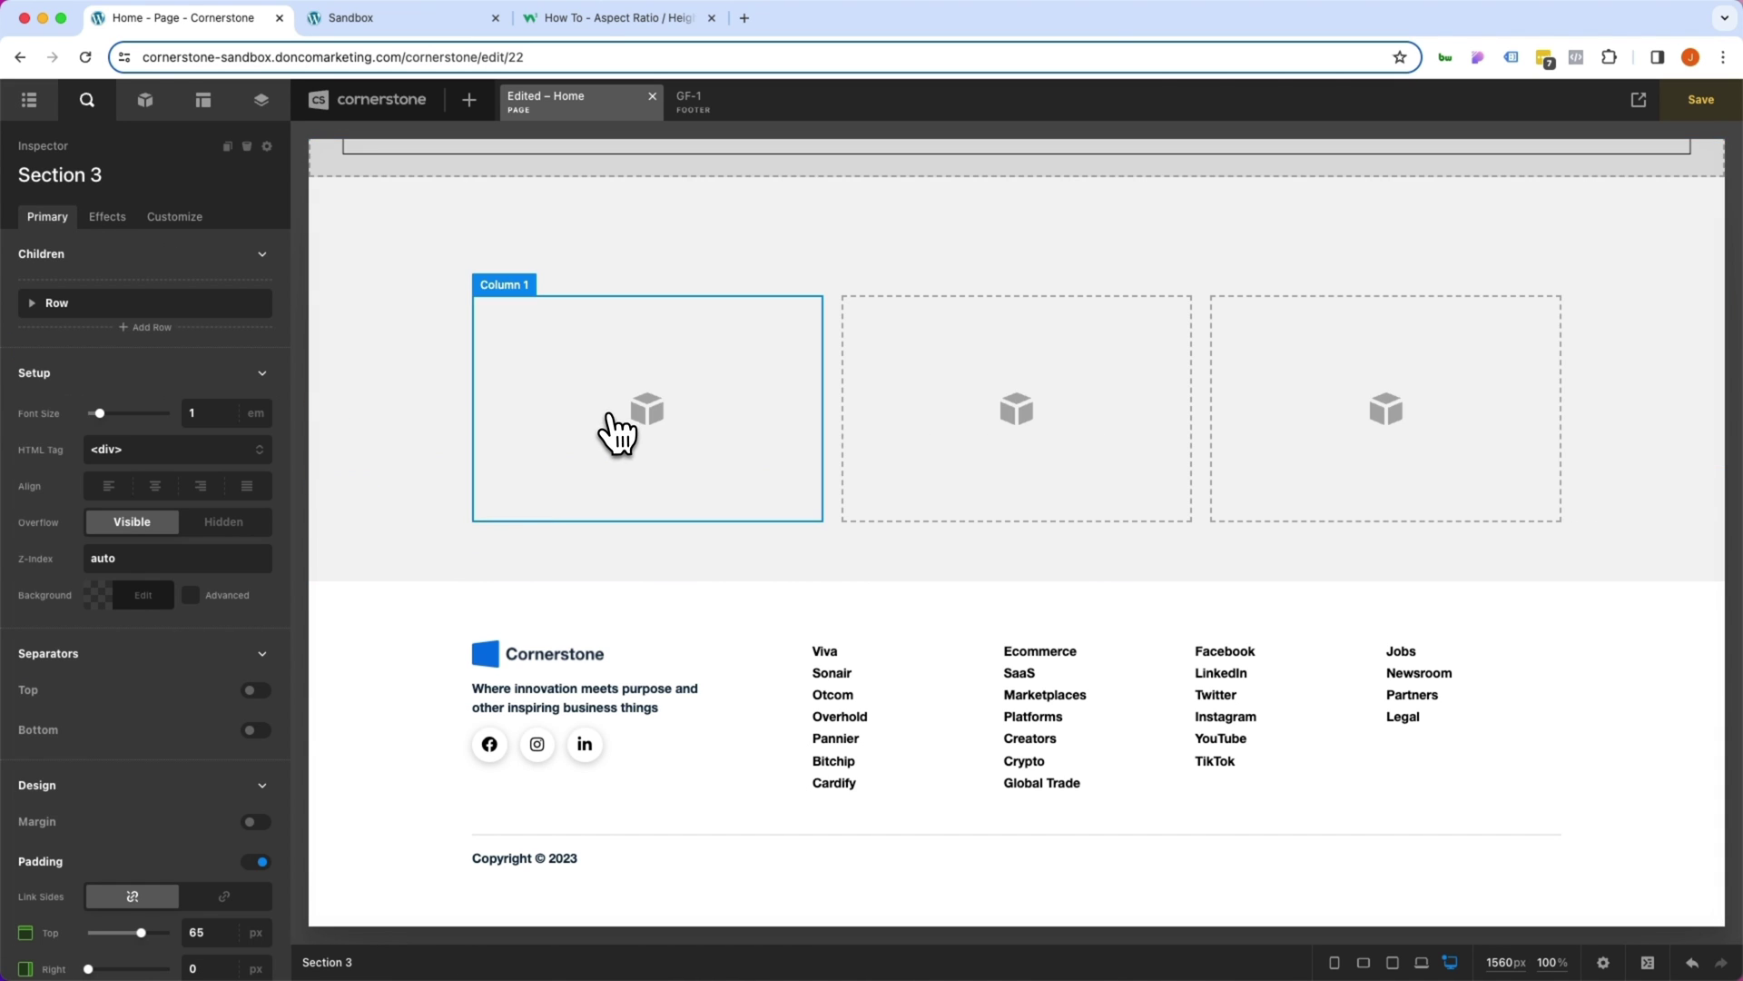
click(563, 440)
Place the 16:9, 4:3 and 3:2 Aspect Ratio templates into Columns 1, 2 and 3.
click(145, 100)
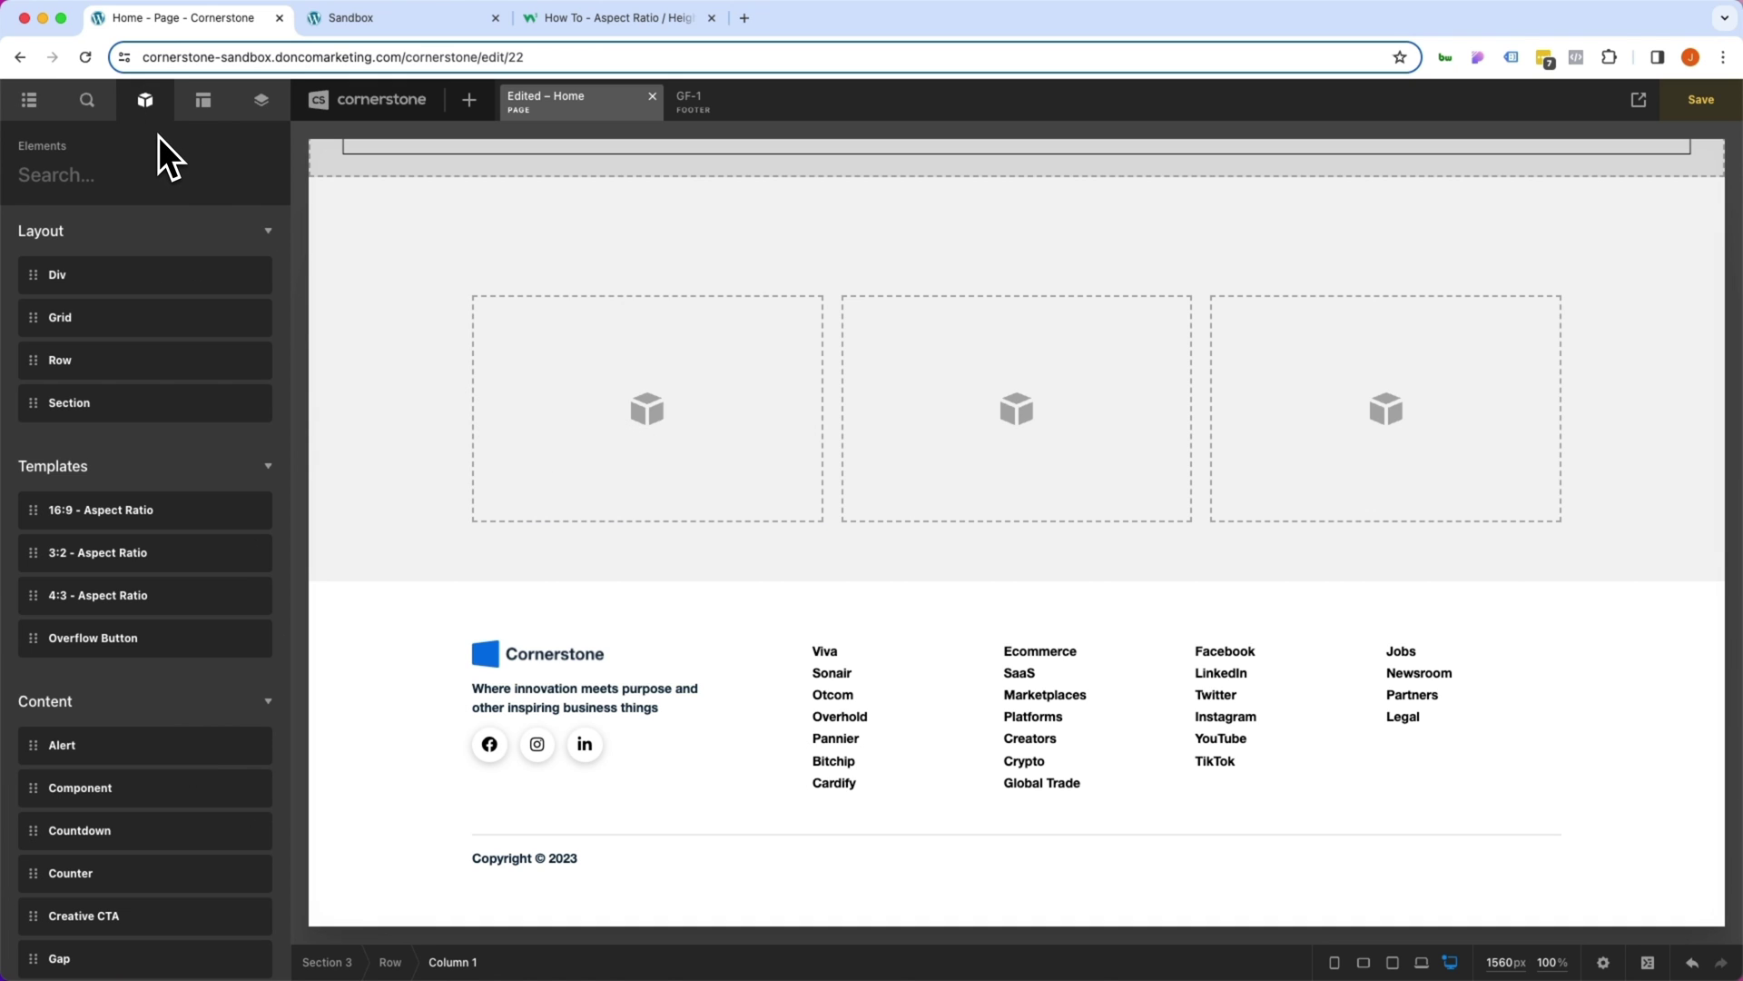
drag(164, 509, 533, 420)
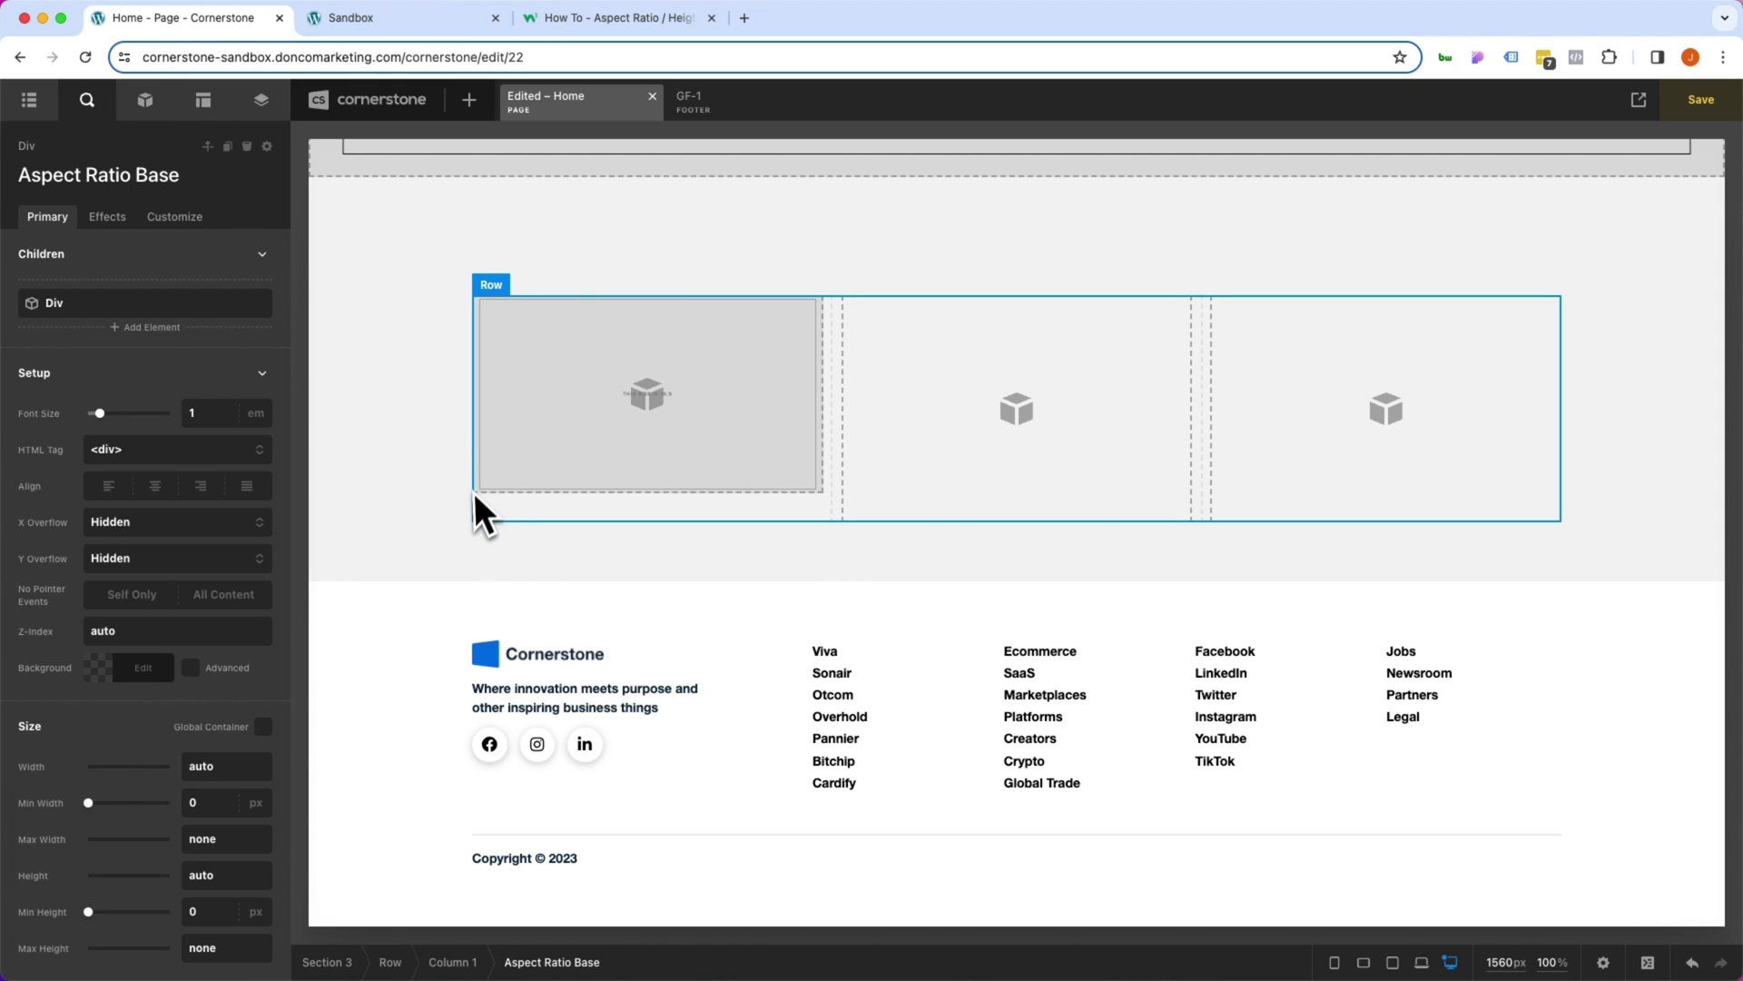
click(151, 98)
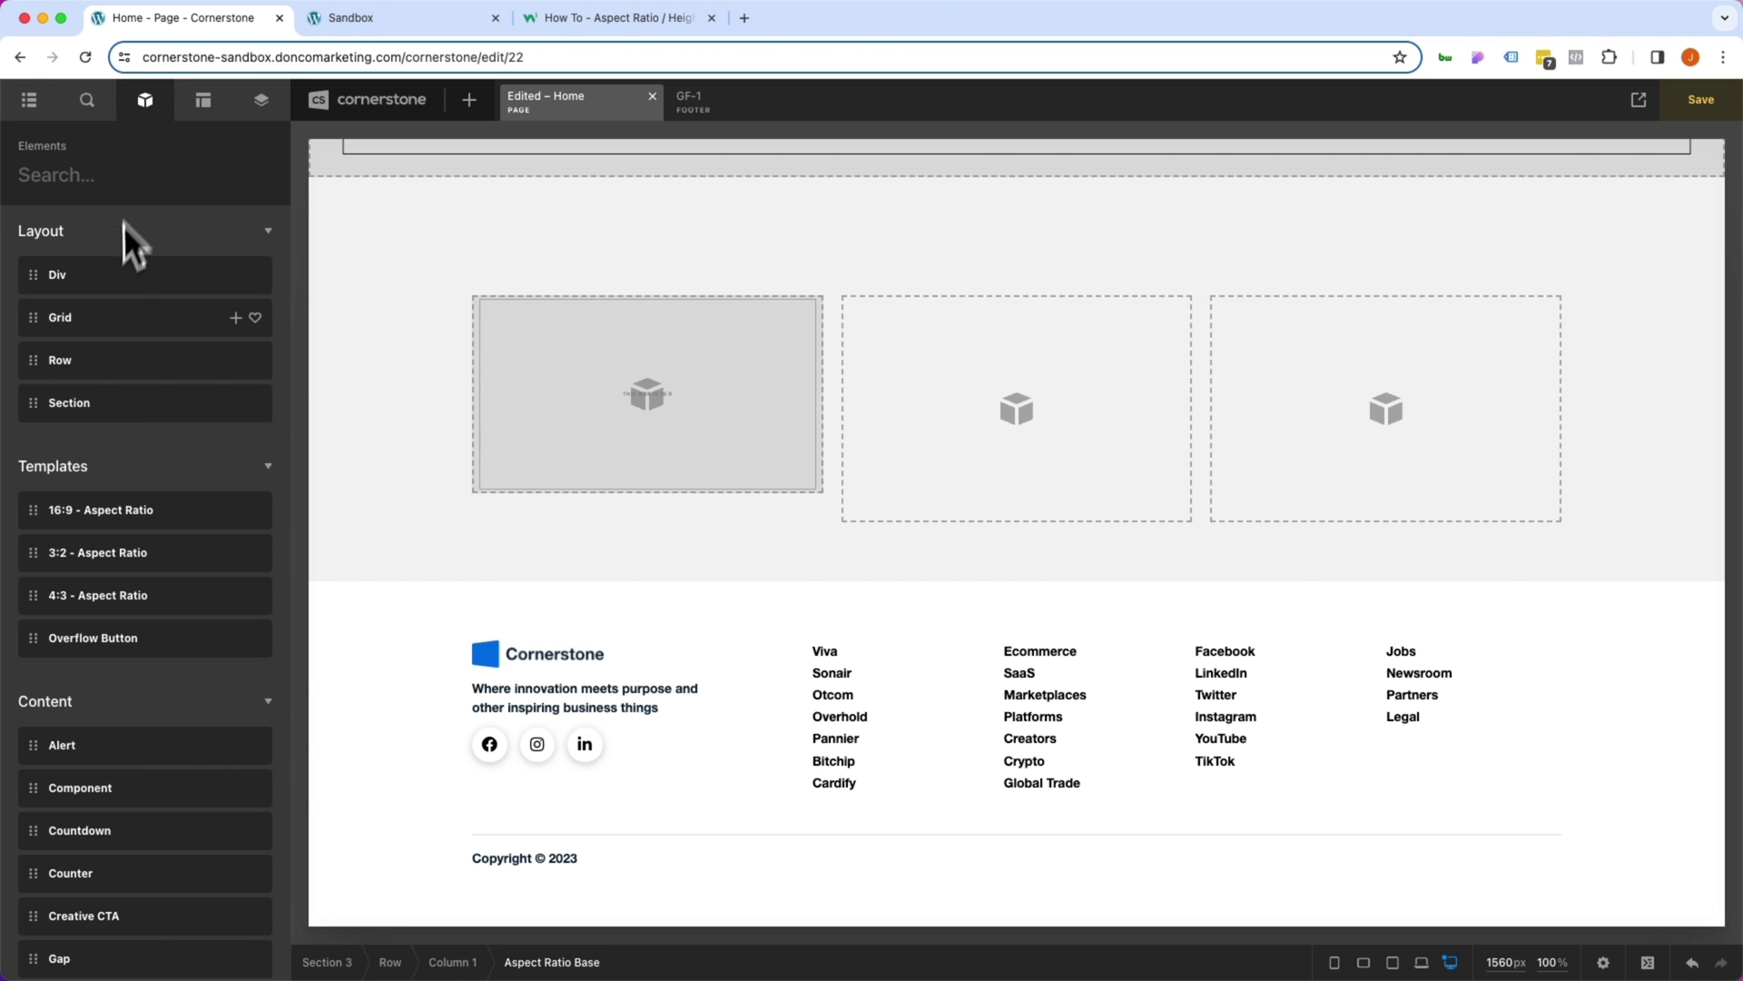
drag(79, 589, 918, 390)
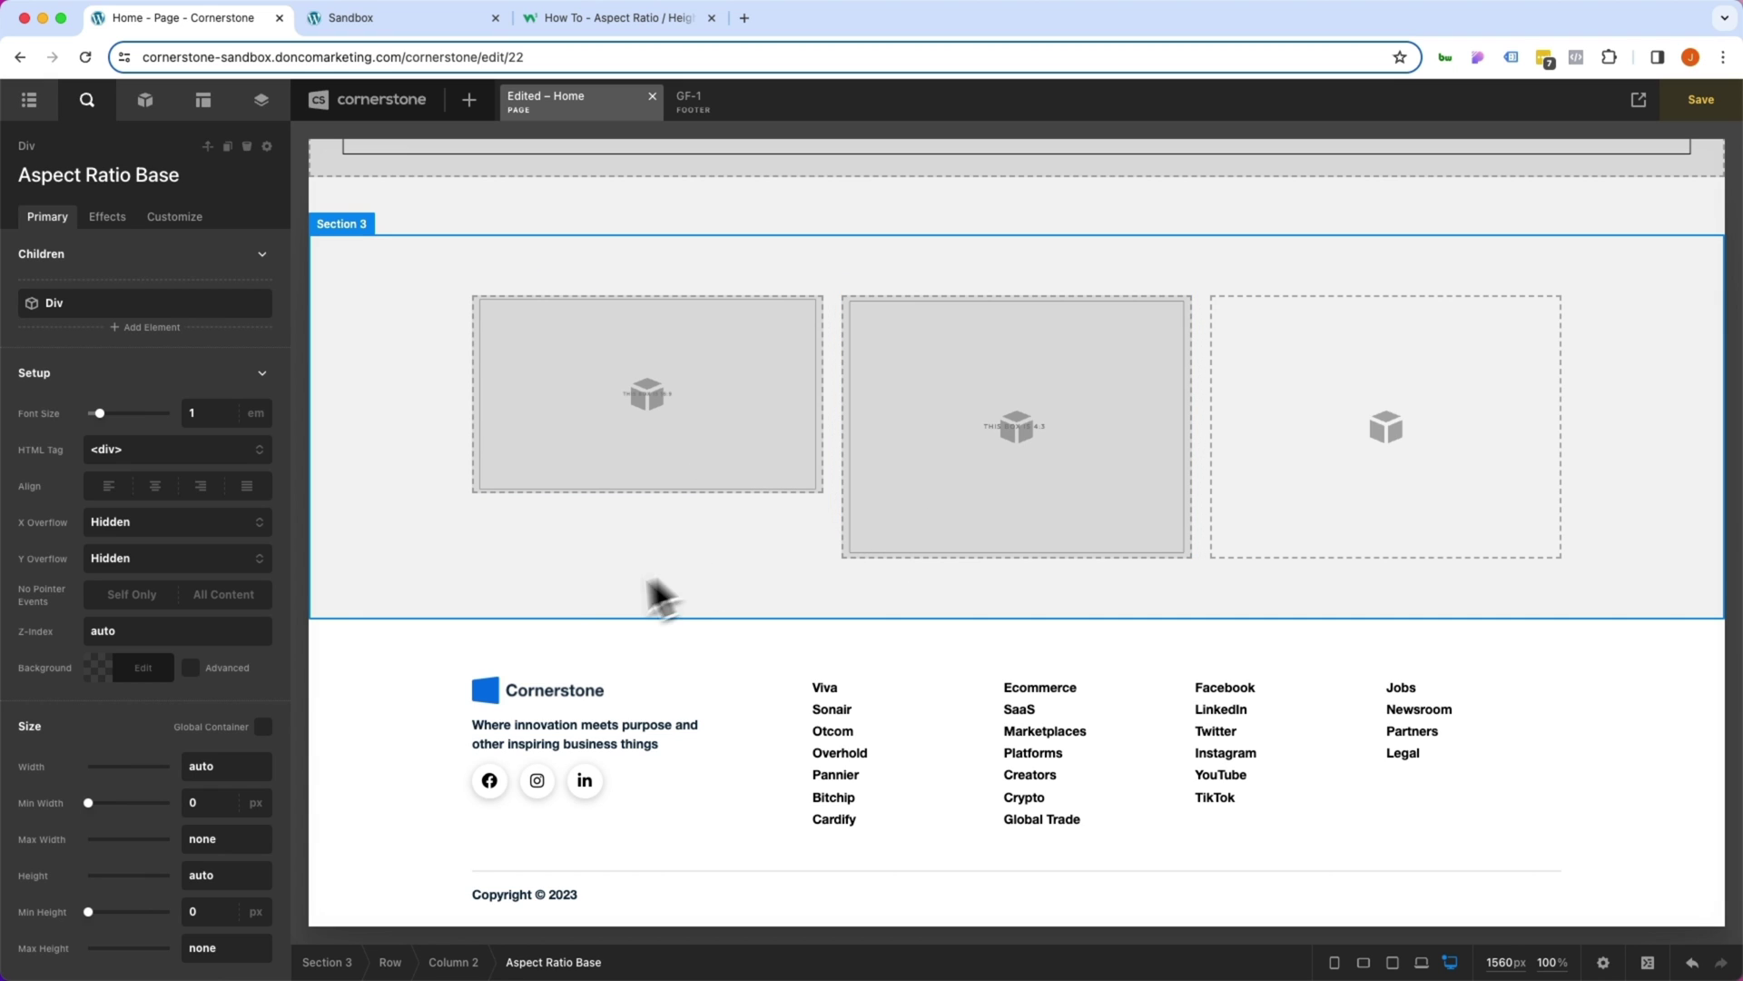
click(146, 102)
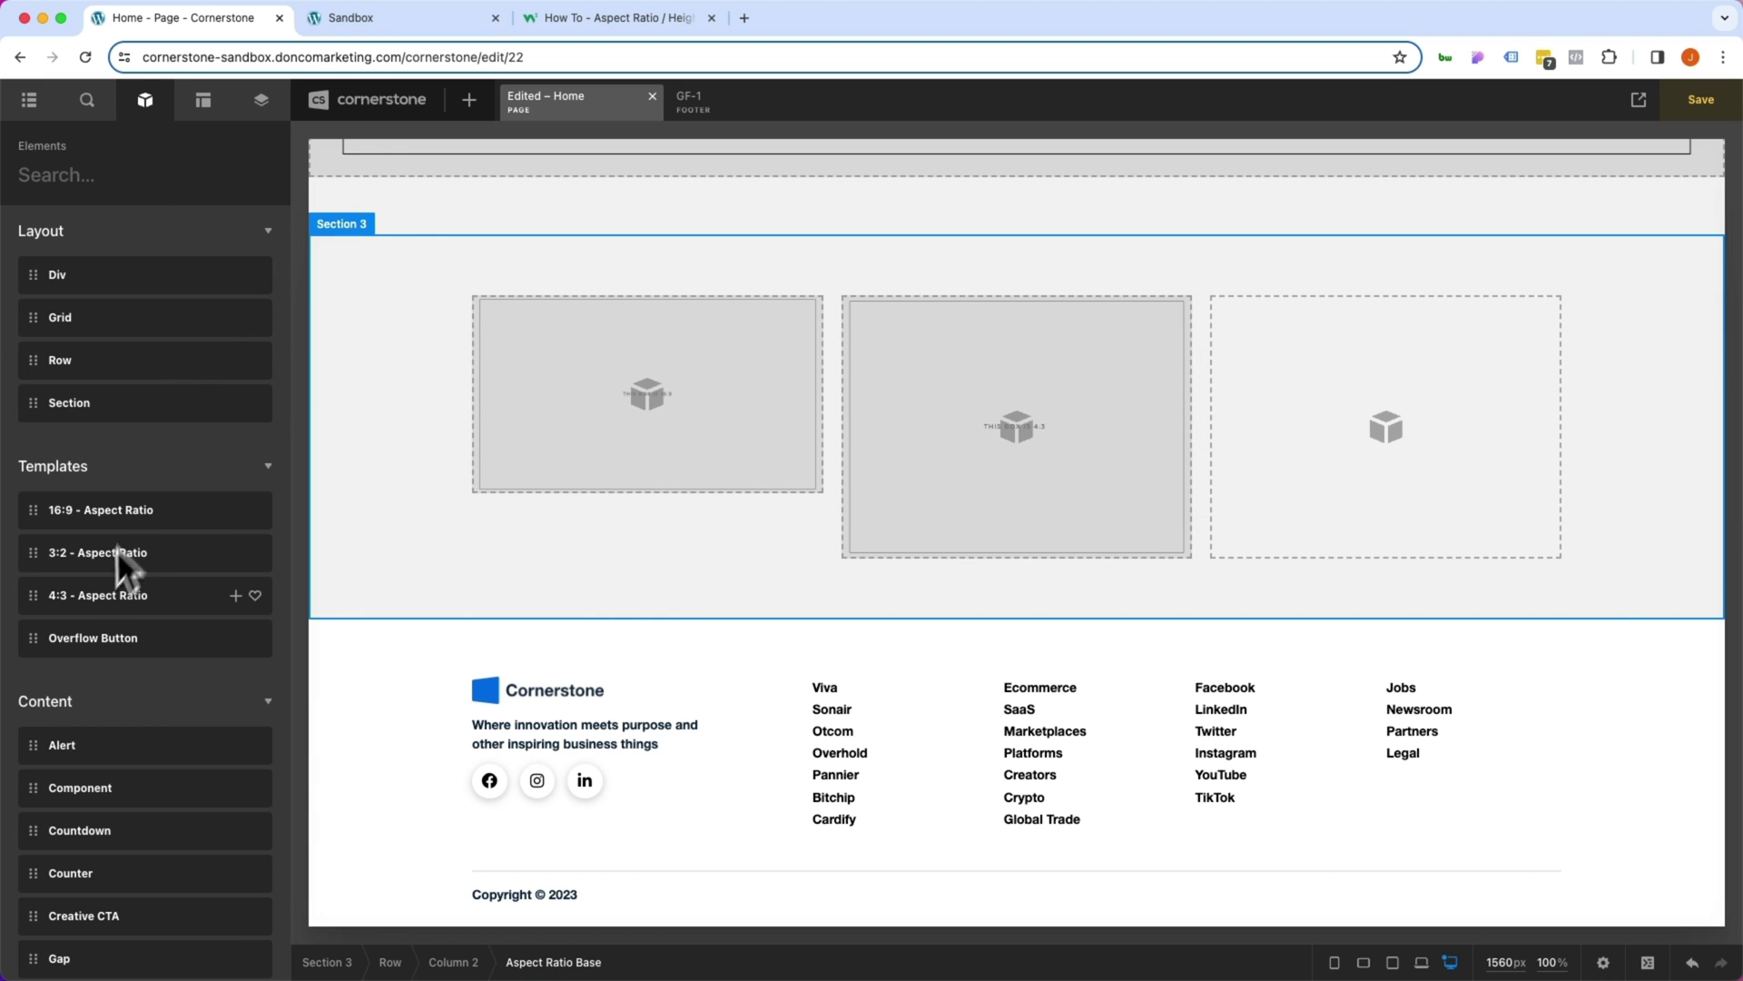
mouse_move(116, 591)
mouse_down()
mouse_move(778, 642)
mouse_move(1246, 475)
mouse_up()
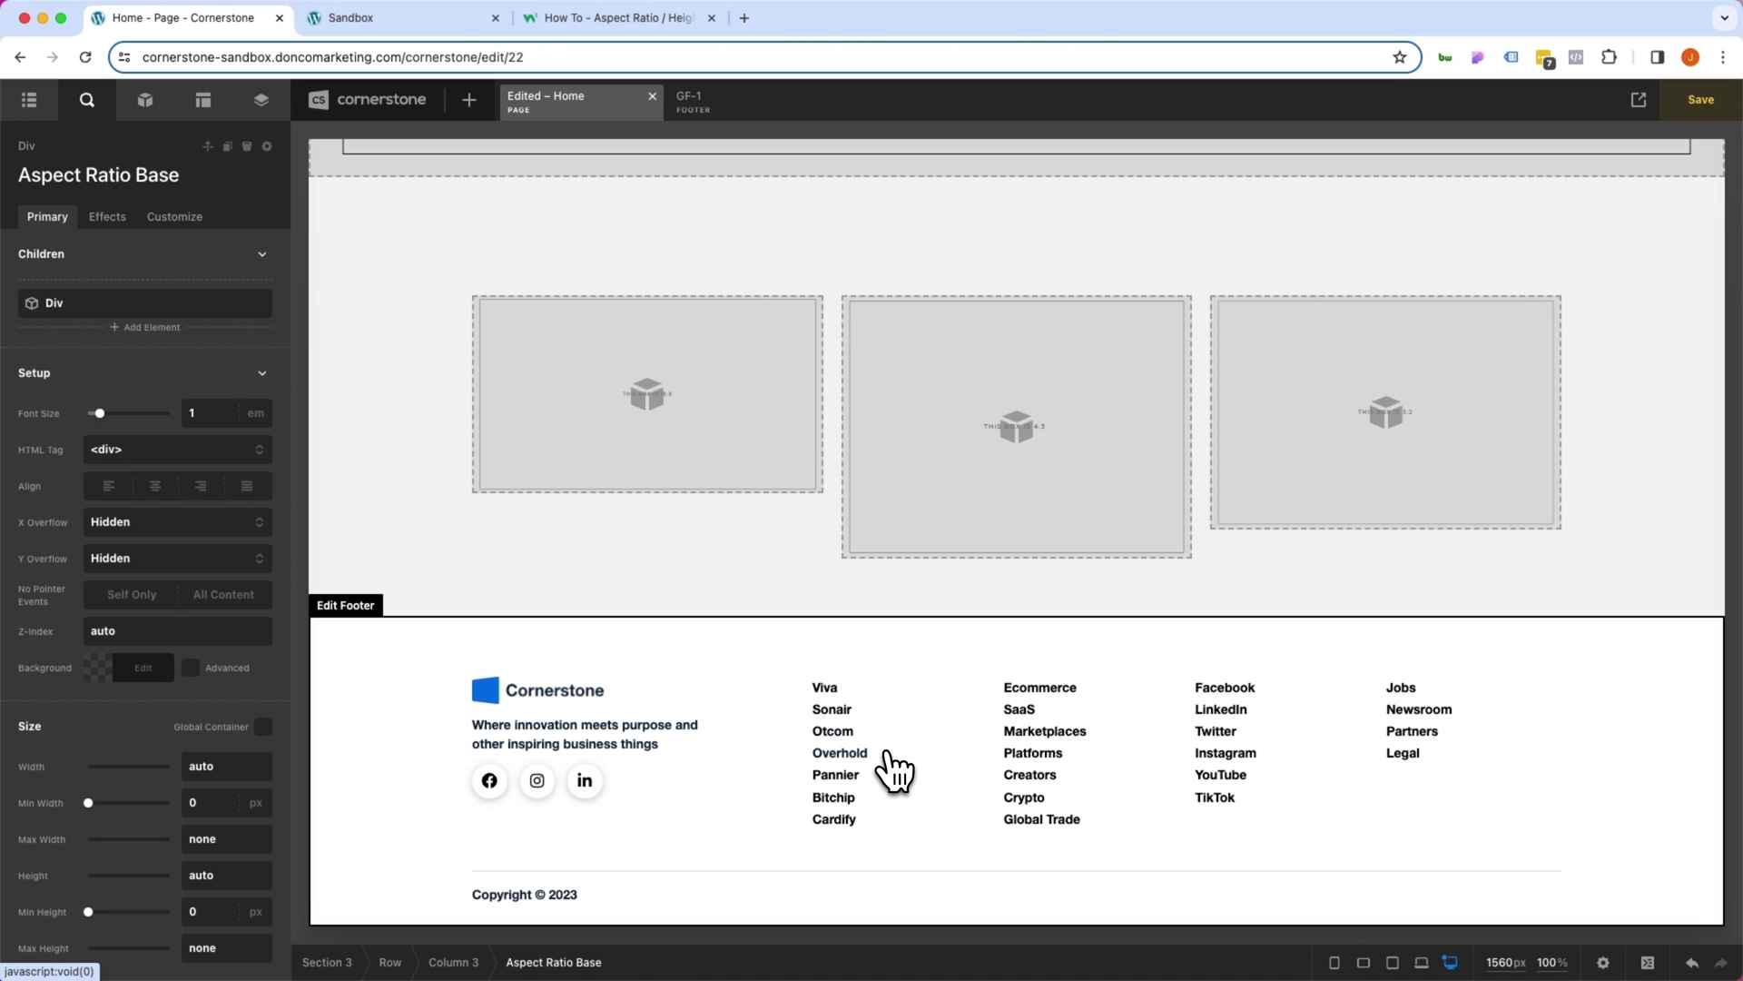
click(922, 487)
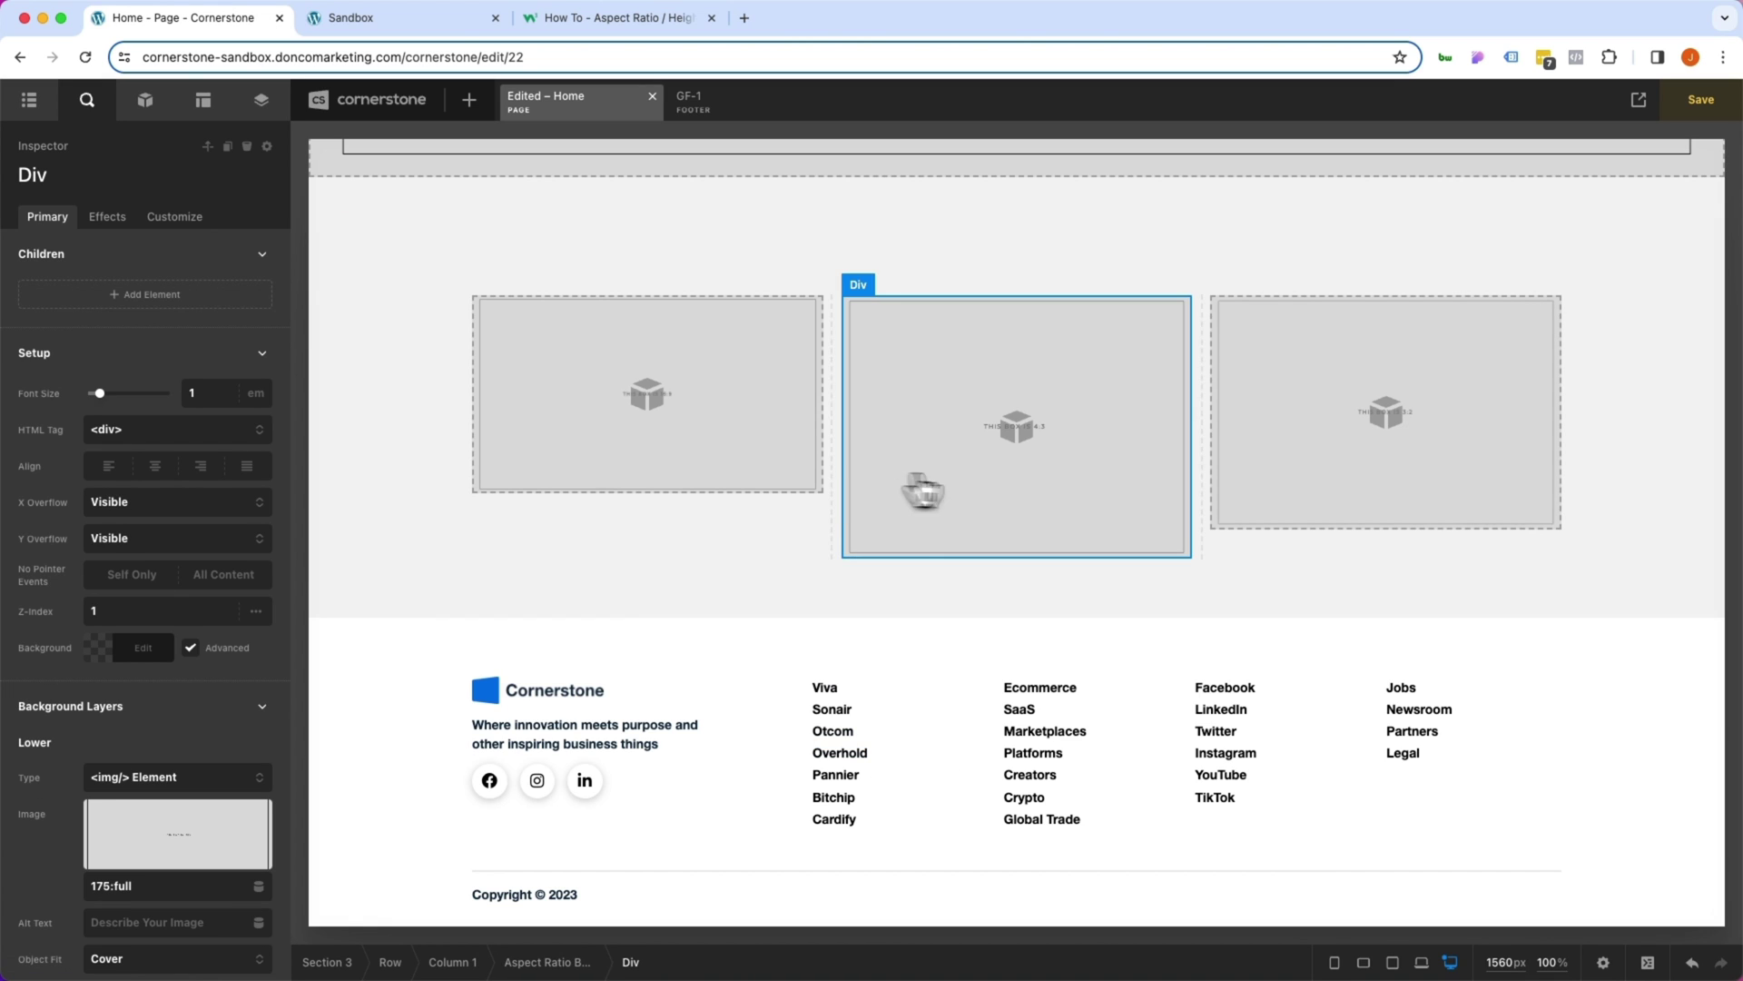